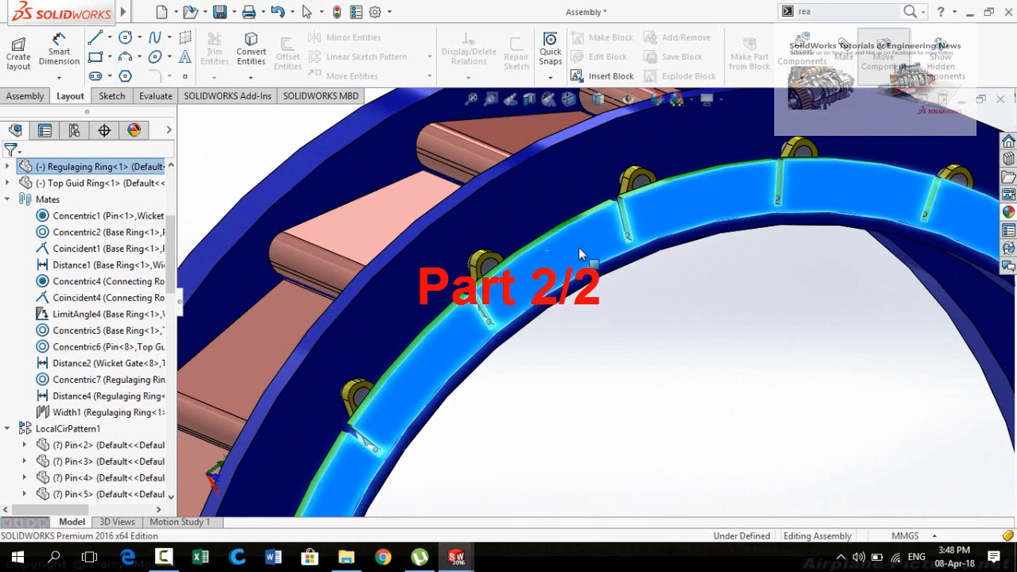
pyautogui.moveTo(580, 254)
pyautogui.mouseDown()
pyautogui.moveTo(527, 282)
pyautogui.moveTo(585, 265)
pyautogui.moveTo(530, 277)
pyautogui.moveTo(571, 260)
pyautogui.mouseUp()
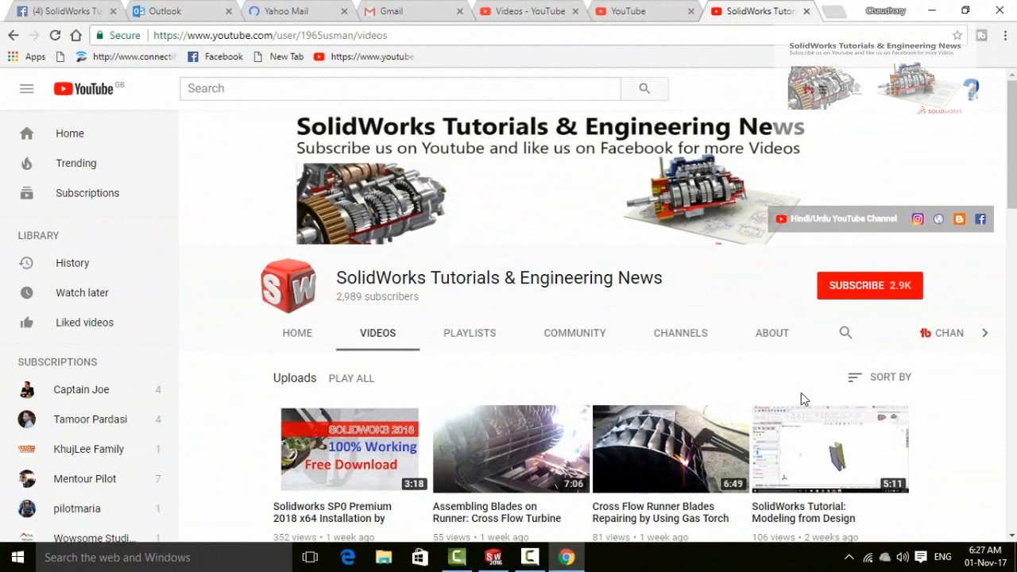
pyautogui.scroll(-9, 943, 398)
pyautogui.scroll(-6, 943, 397)
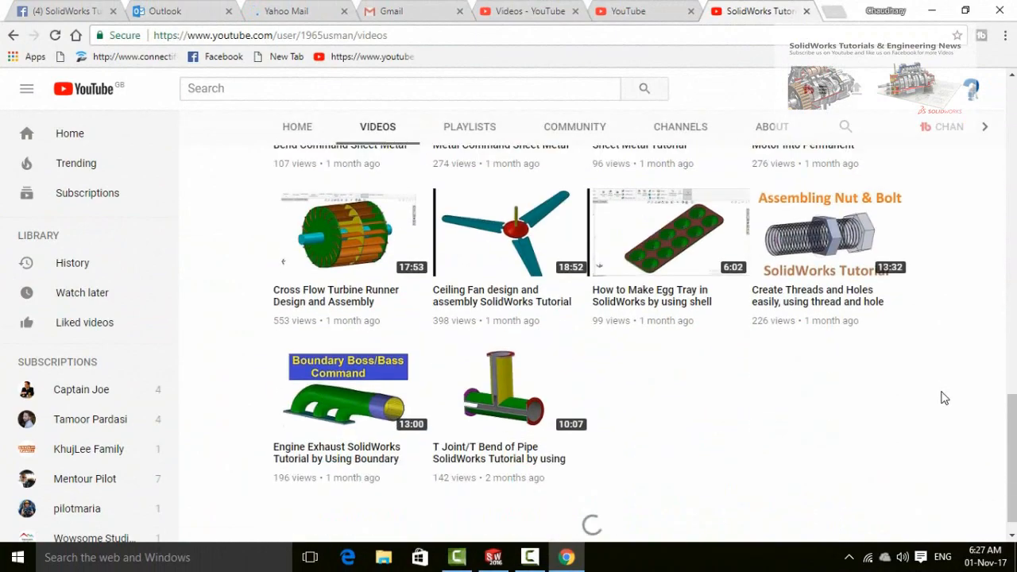
pyautogui.scroll(15, 943, 398)
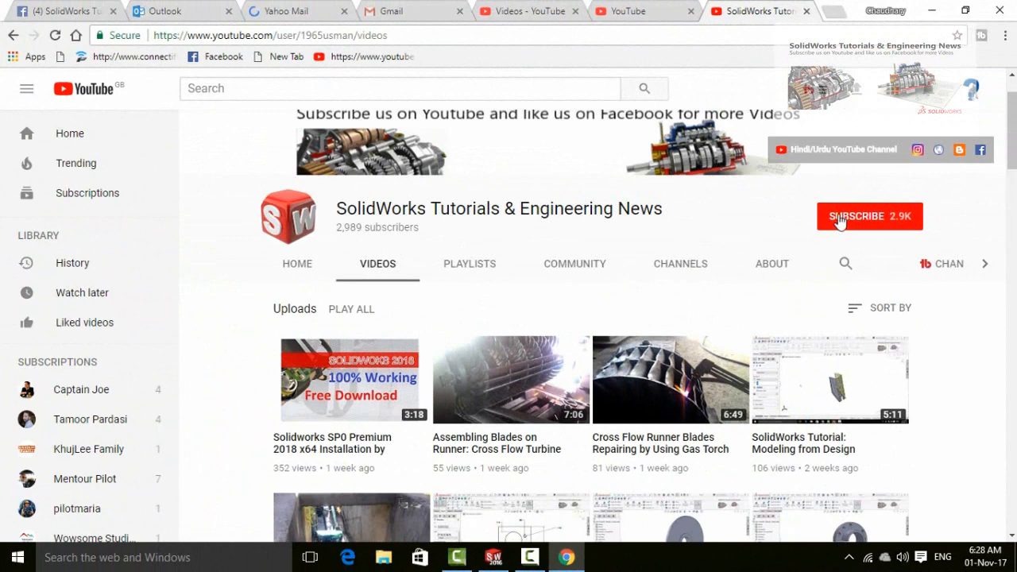
pyautogui.click(840, 219)
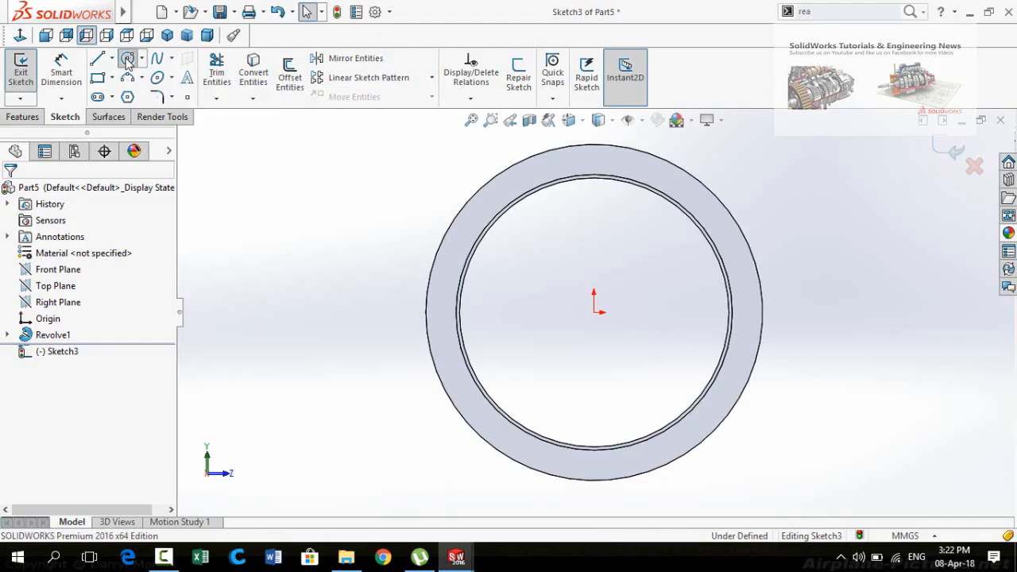
# - Sketch a construction circle about 456 mm in diameter, centred on the origin, between the ring face's inner and outer edges
pyautogui.click(125, 59)
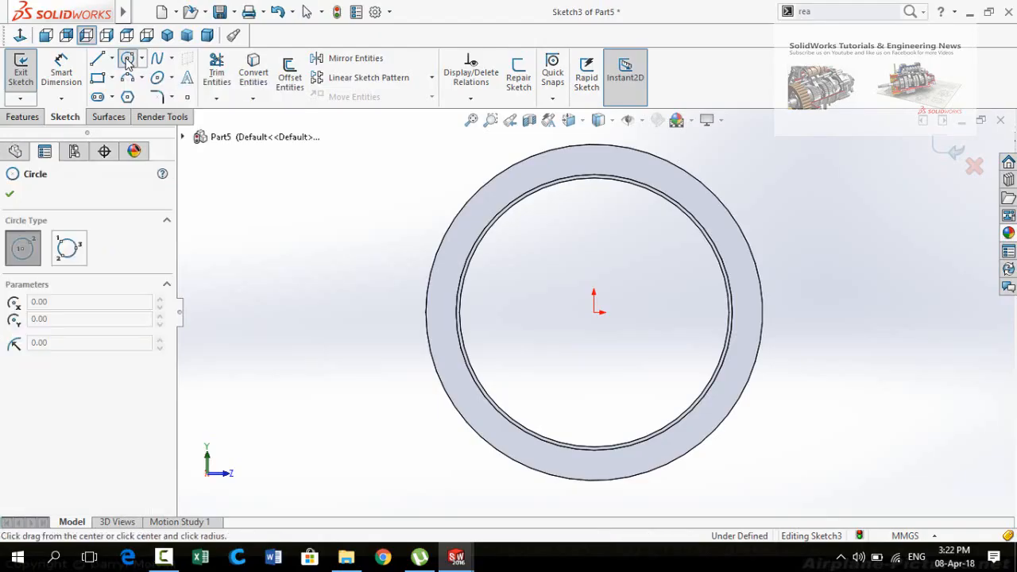
pyautogui.click(594, 313)
pyautogui.click(697, 198)
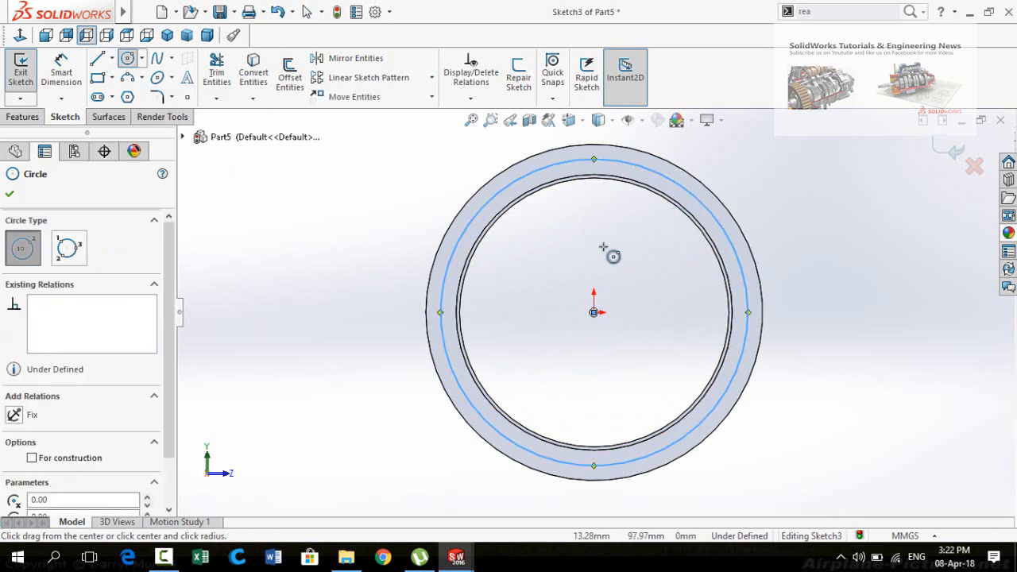
pyautogui.press('z')
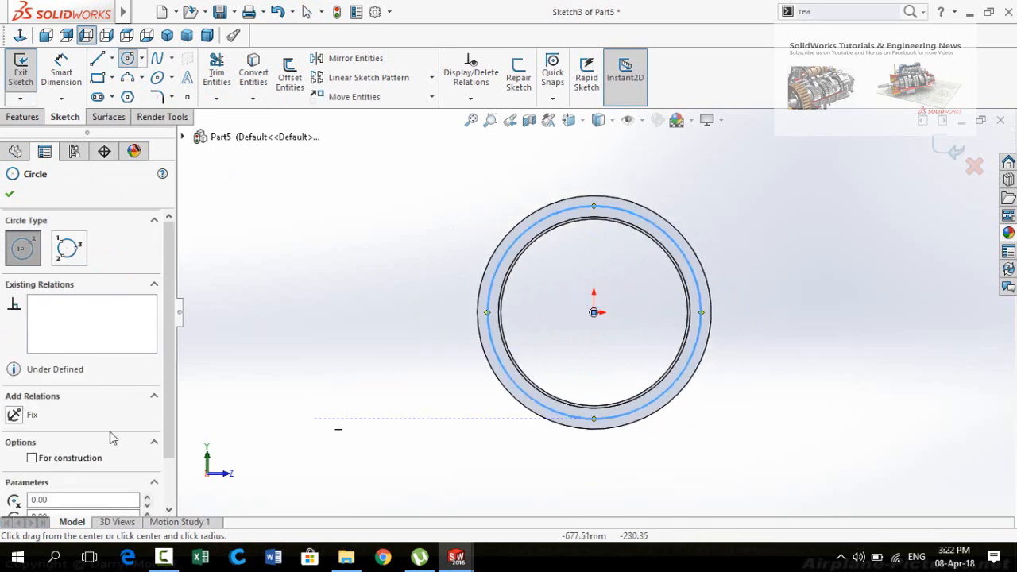
pyautogui.click(32, 458)
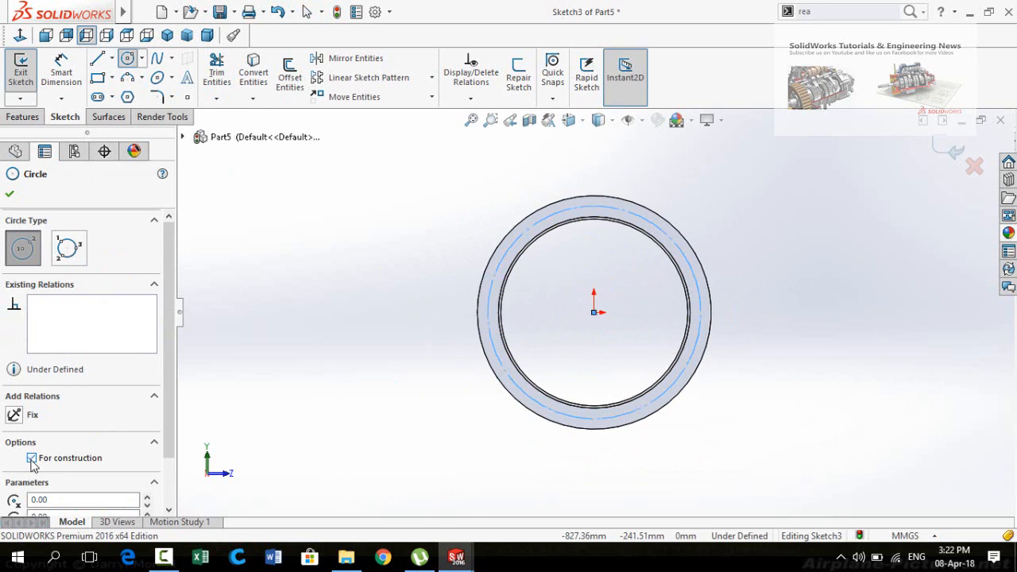
pyautogui.click(10, 196)
pyautogui.press('z')
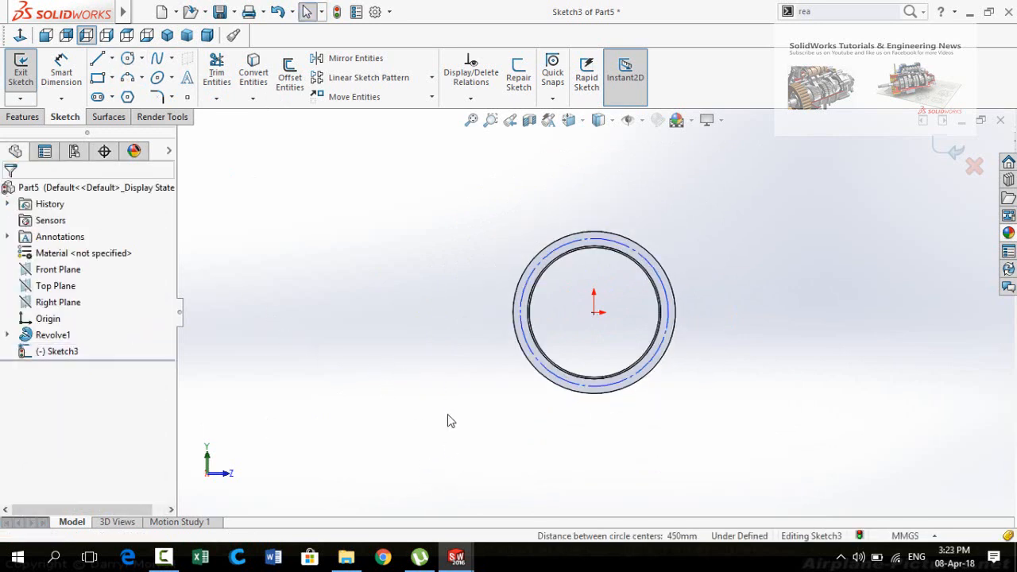
# - Dimension the construction circle and set its diameter to 450 mm
pyautogui.moveTo(448, 414); pyautogui.dragTo(453, 259, button='right')
pyautogui.scroll(-2, 514, 381)
pyautogui.click(547, 355)
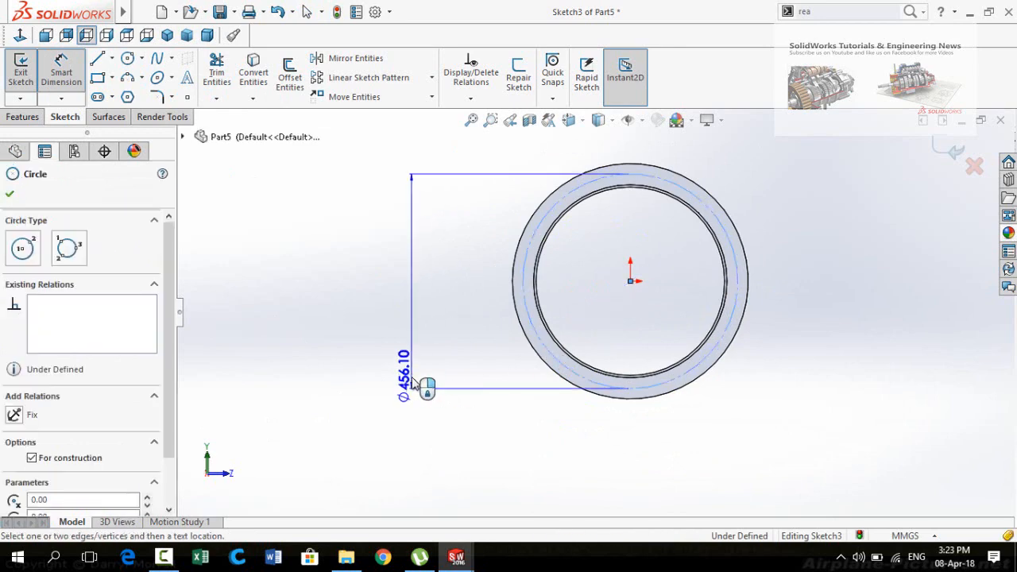
pyautogui.click(402, 326)
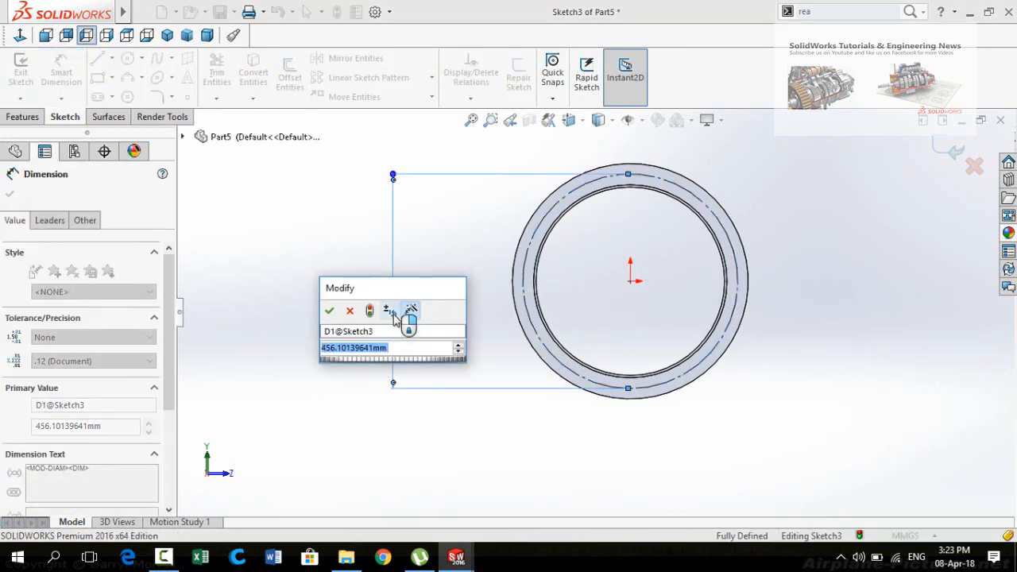
pyautogui.write('460')
pyautogui.press('Return')
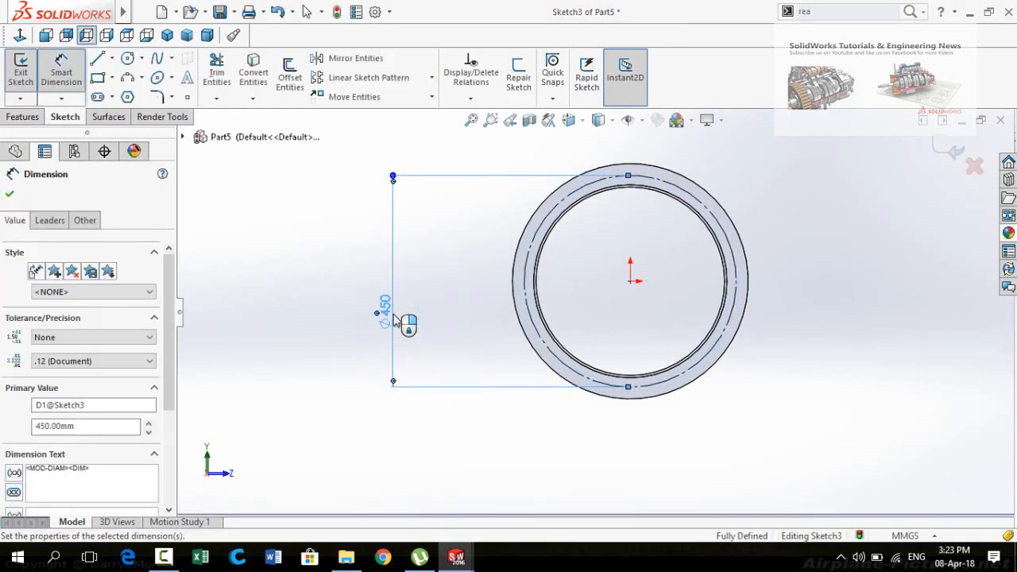
pyautogui.press('Escape')
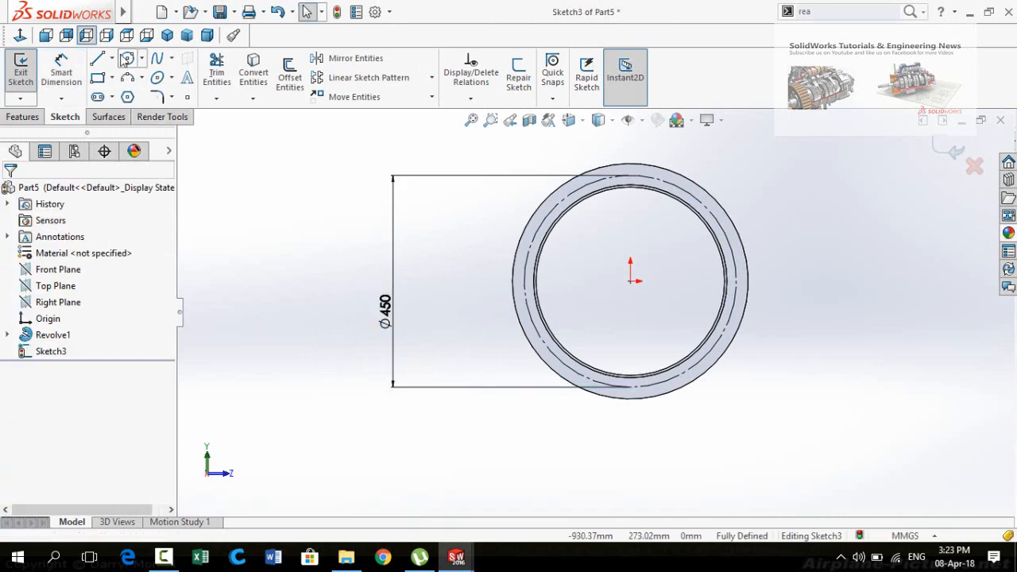
# - Sketch a circle about 46 mm in diameter centred on the construction circle's quadrant point along the positive Z direction
pyautogui.click(127, 58)
pyautogui.scroll(-2, 727, 295)
pyautogui.click(717, 263)
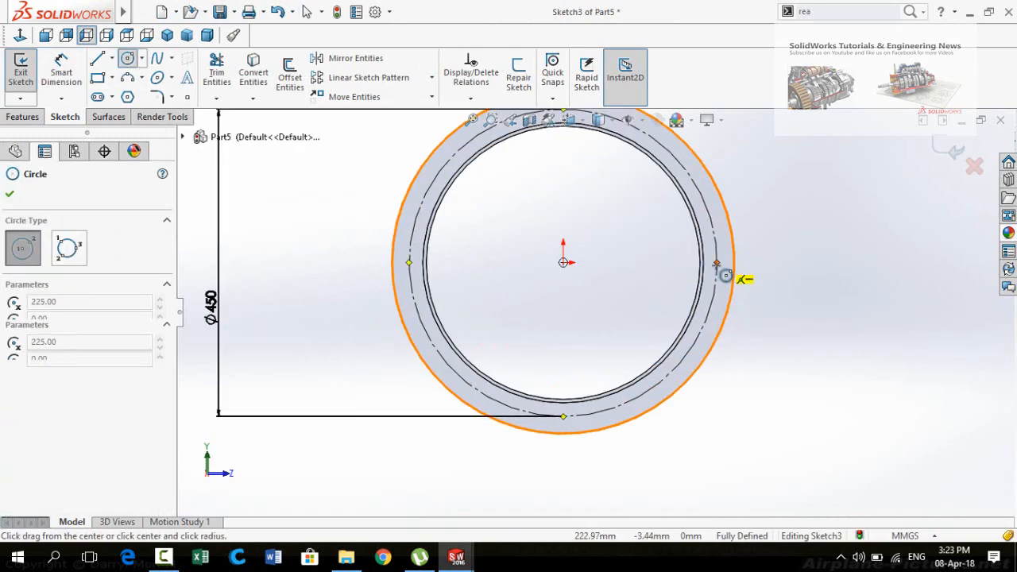
pyautogui.click(718, 279)
# - Dimension the small circle on the ring face and set its diameter to 8 mm
pyautogui.moveTo(779, 340); pyautogui.dragTo(737, 290, button='right')
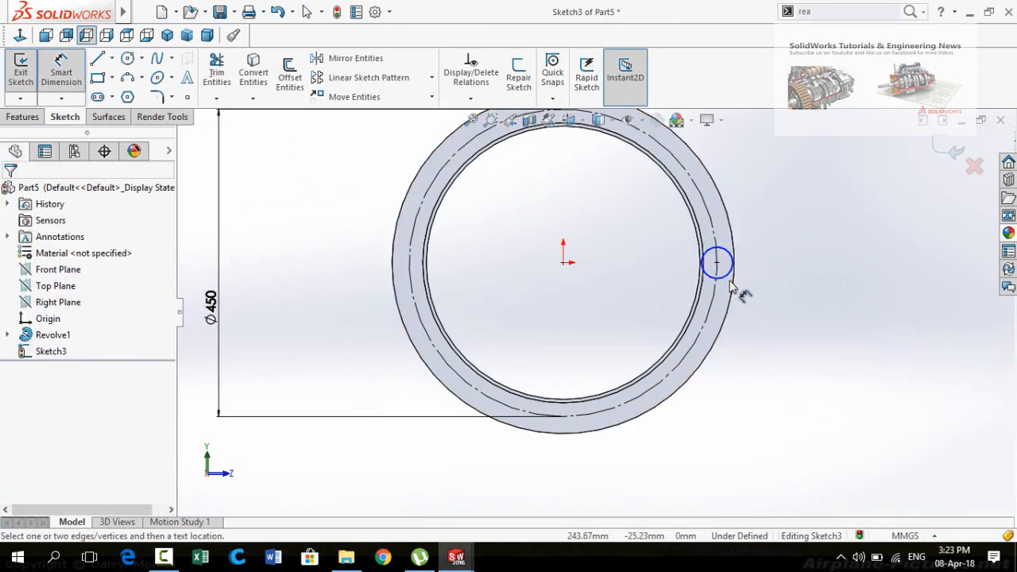
pyautogui.click(727, 255)
pyautogui.click(763, 335)
pyautogui.write('8')
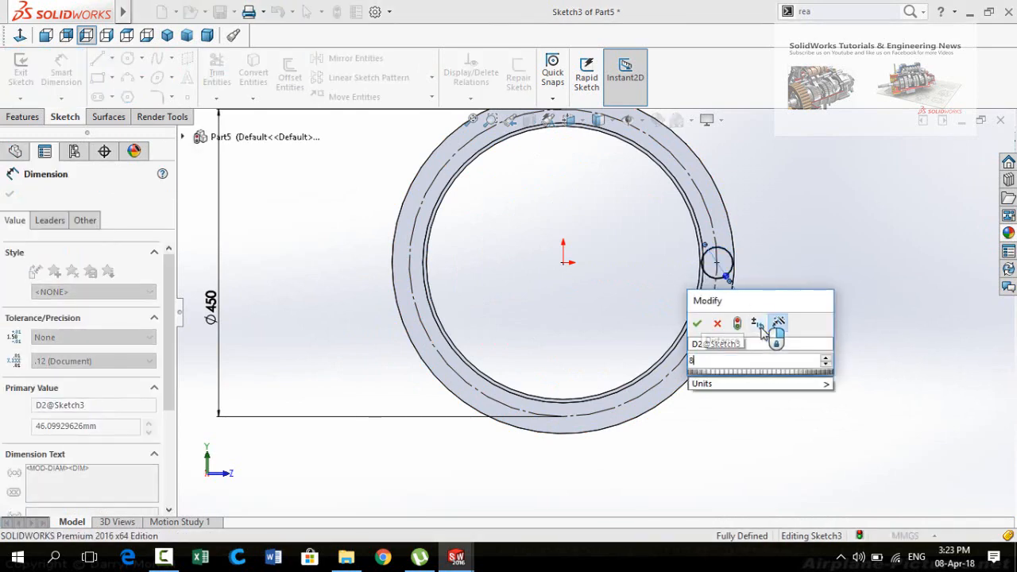
pyautogui.press('Return')
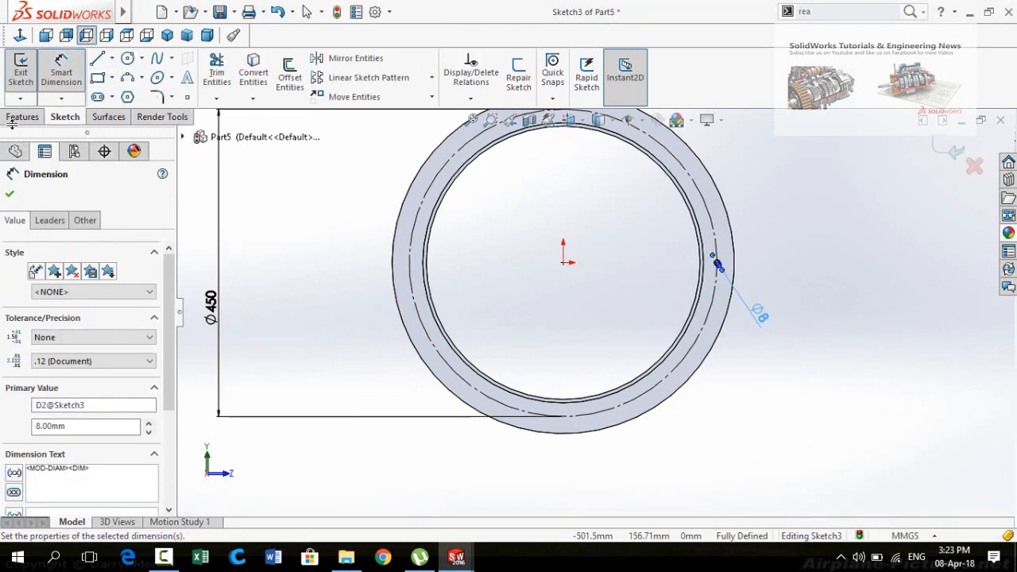
# - Cut the 8 mm circle through the ring with a blind Extruded Cut 192 mm deep
pyautogui.click(22, 118)
pyautogui.click(229, 77)
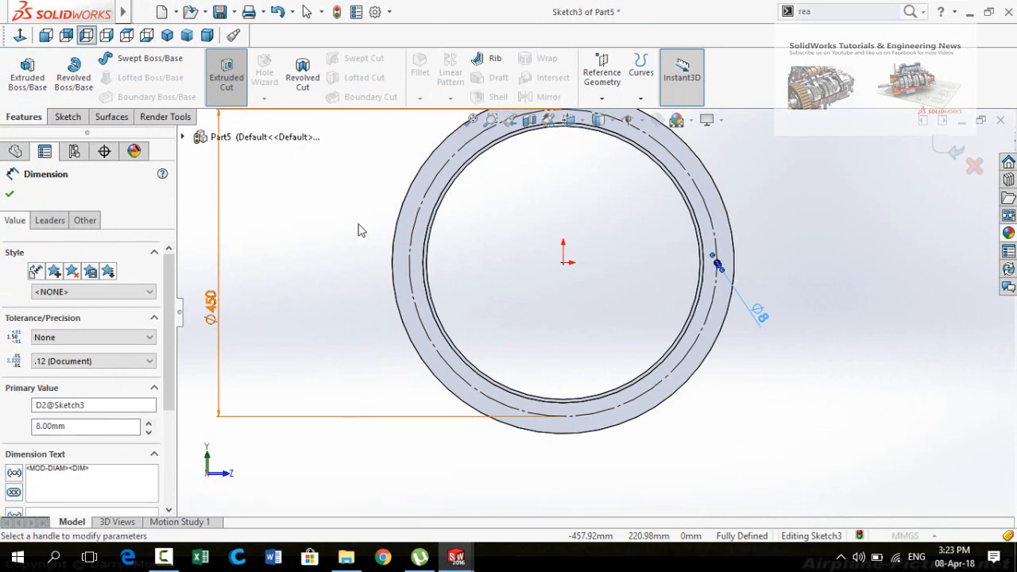
pyautogui.moveTo(431, 212); pyautogui.dragTo(381, 278, button='middle')
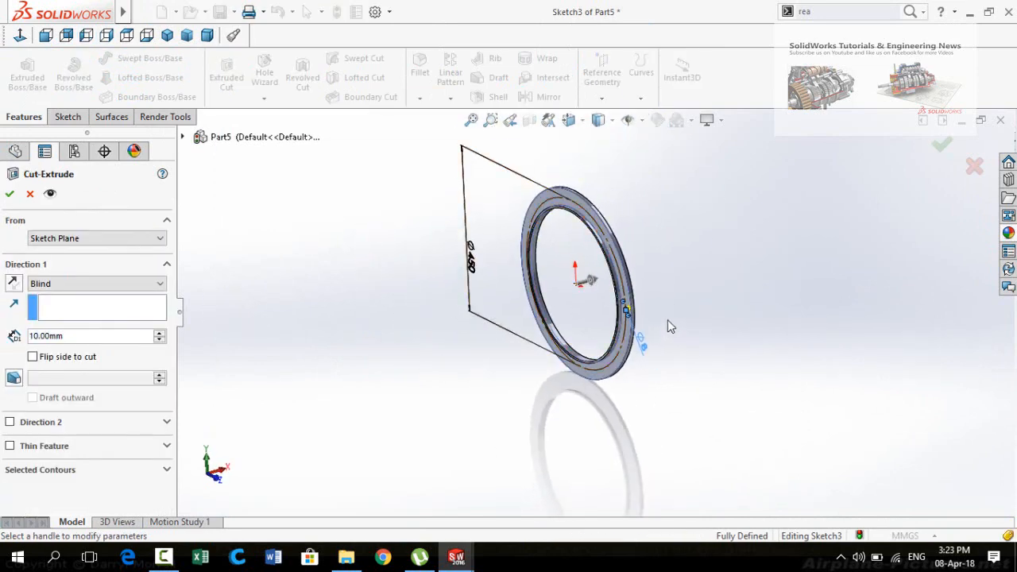
pyautogui.moveTo(586, 291); pyautogui.dragTo(562, 289)
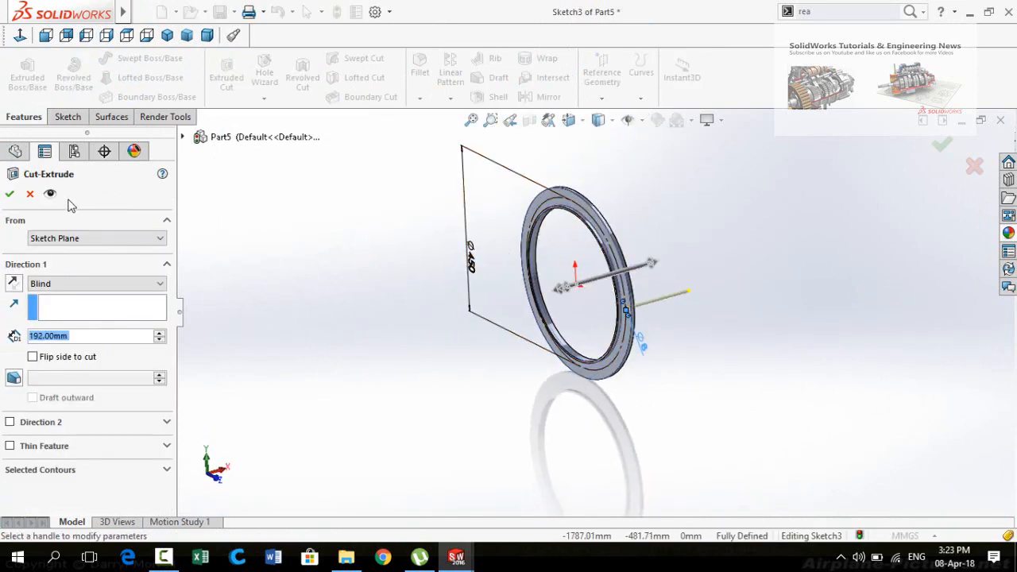
pyautogui.click(11, 194)
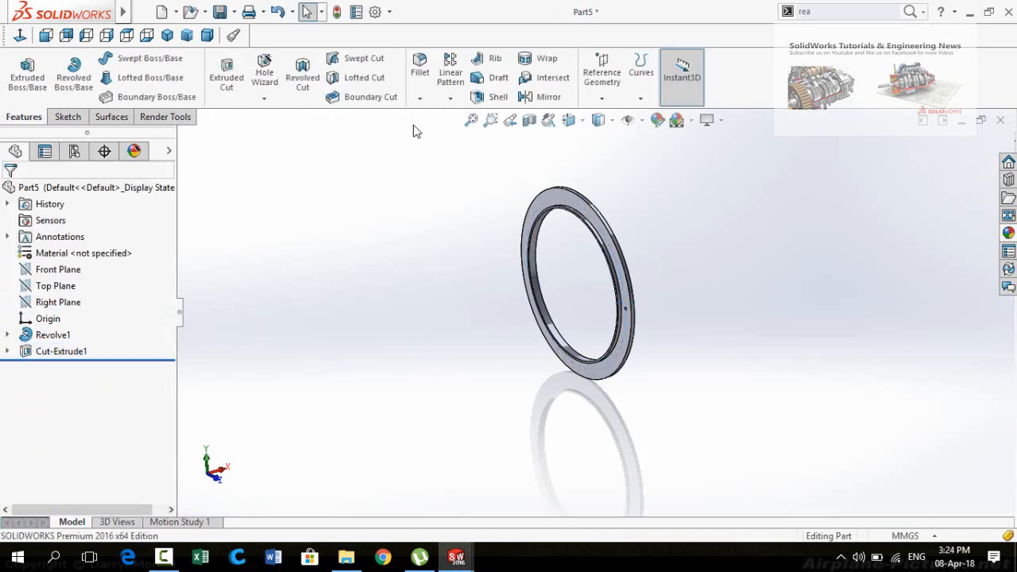
# - Create a circular pattern of the hole cut around the ring's outer edge with 20 equally spaced instances over 360 degrees
pyautogui.click(451, 98)
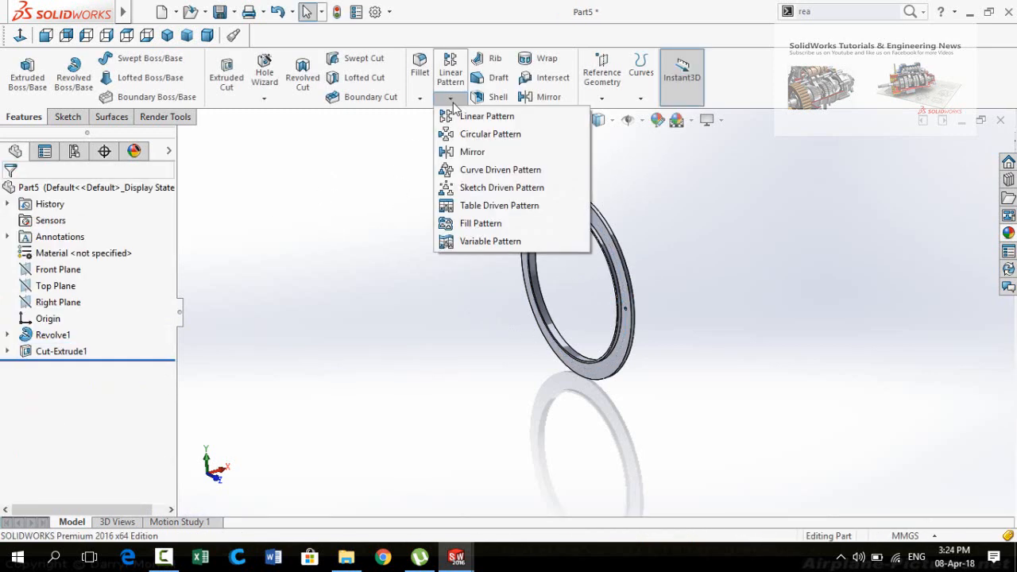
pyautogui.click(485, 134)
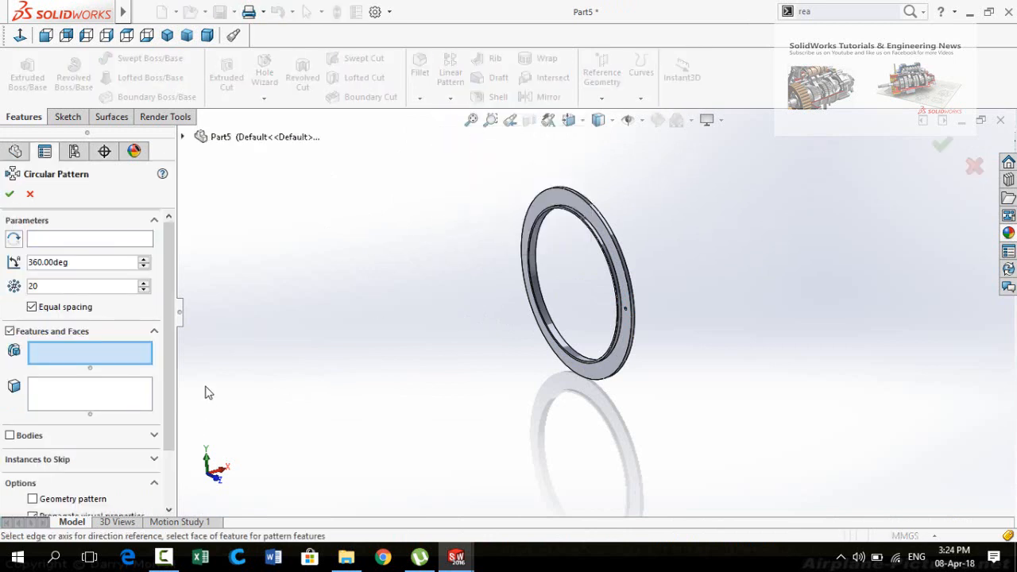
pyautogui.click(184, 137)
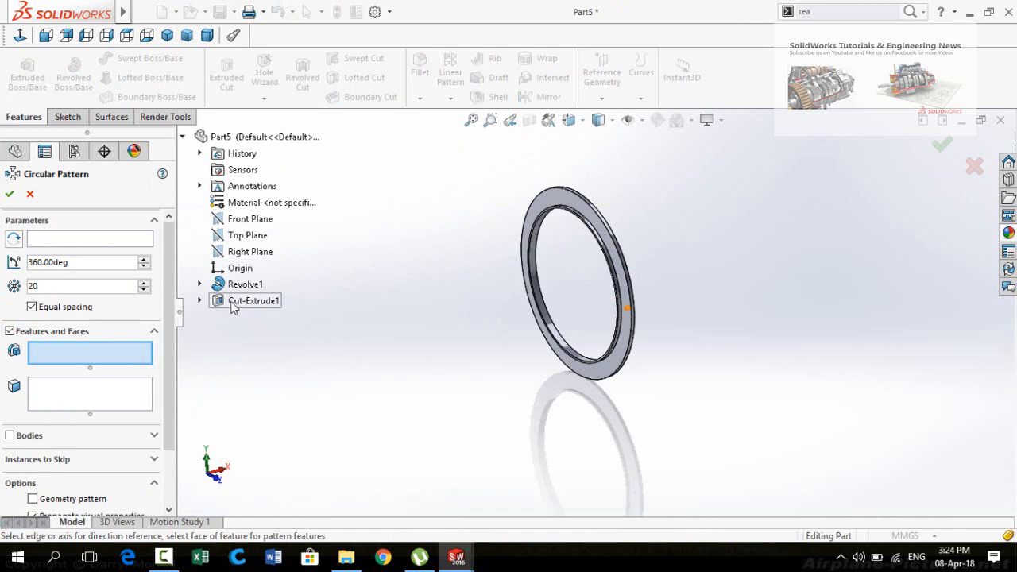
pyautogui.click(245, 302)
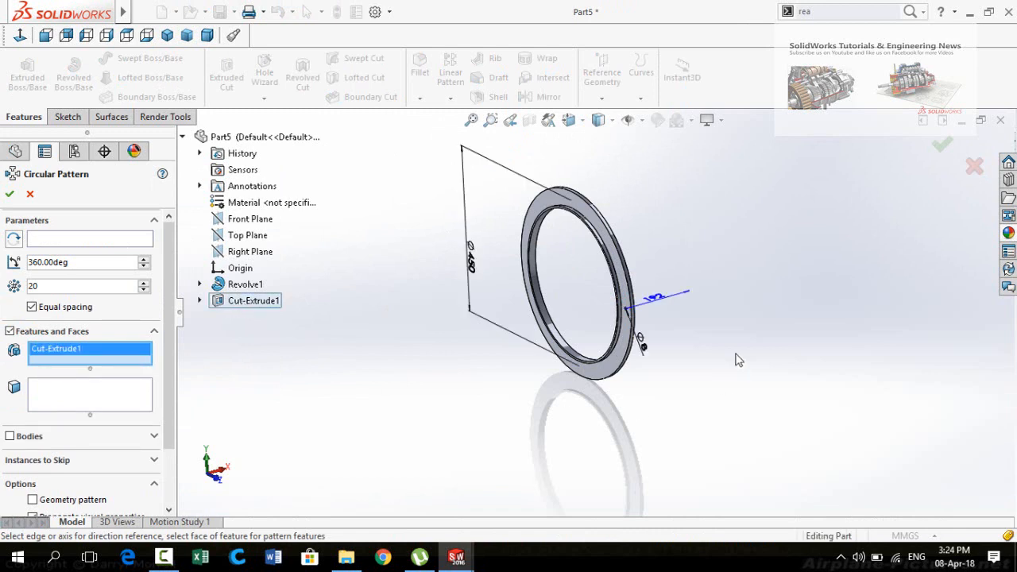
pyautogui.moveTo(683, 337); pyautogui.dragTo(680, 334, button='middle')
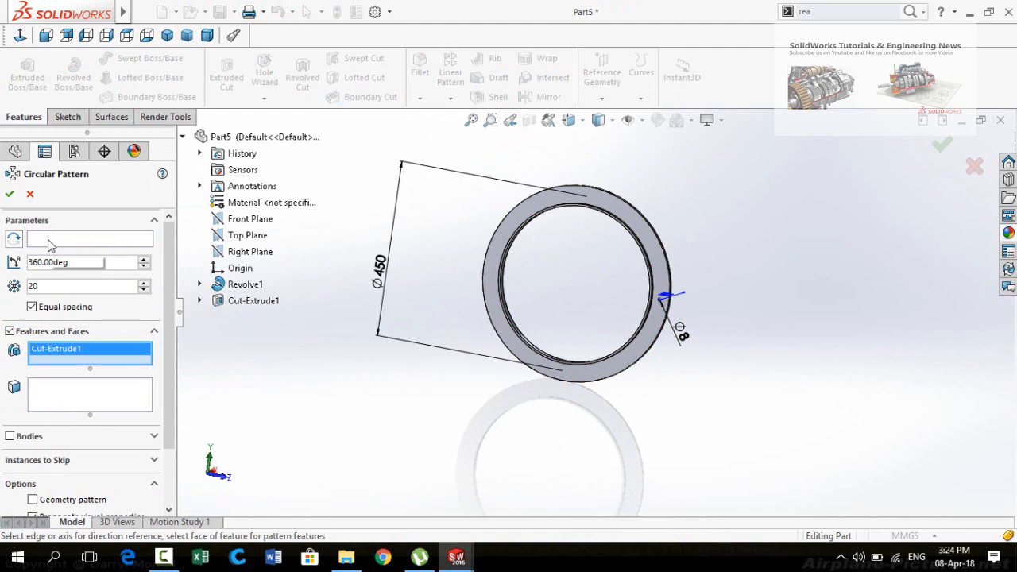
pyautogui.click(87, 247)
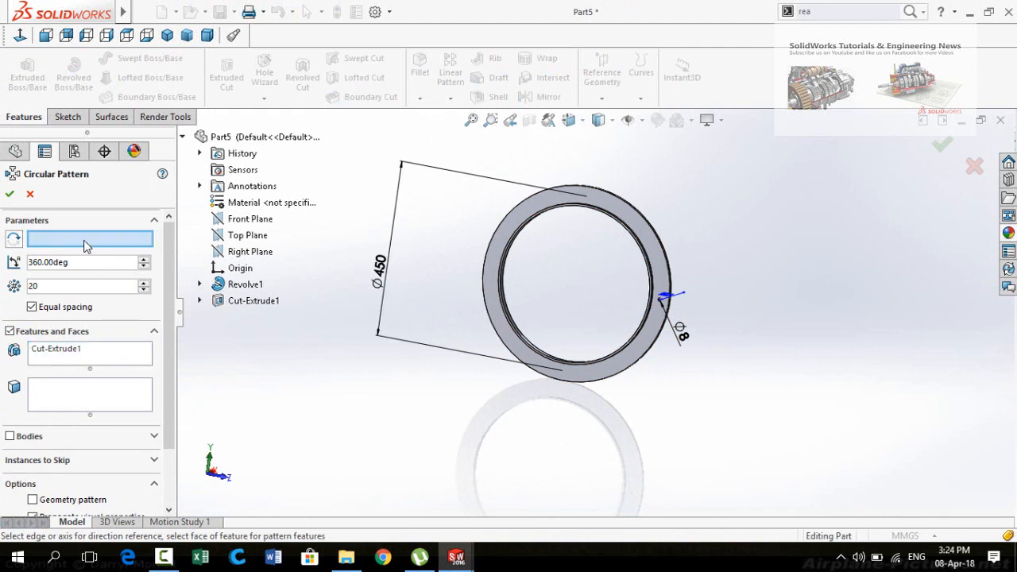
pyautogui.click(585, 387)
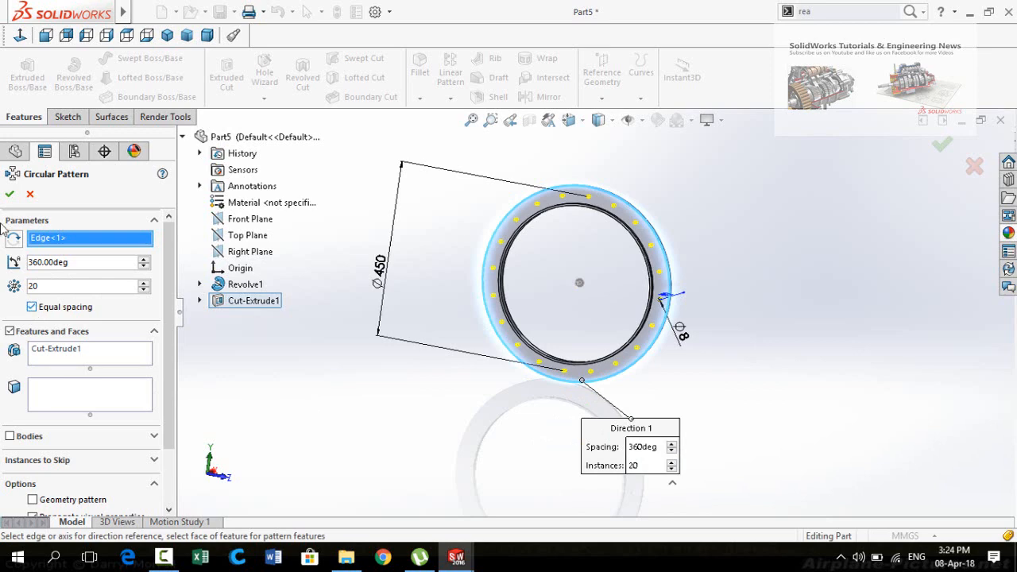
pyautogui.click(7, 196)
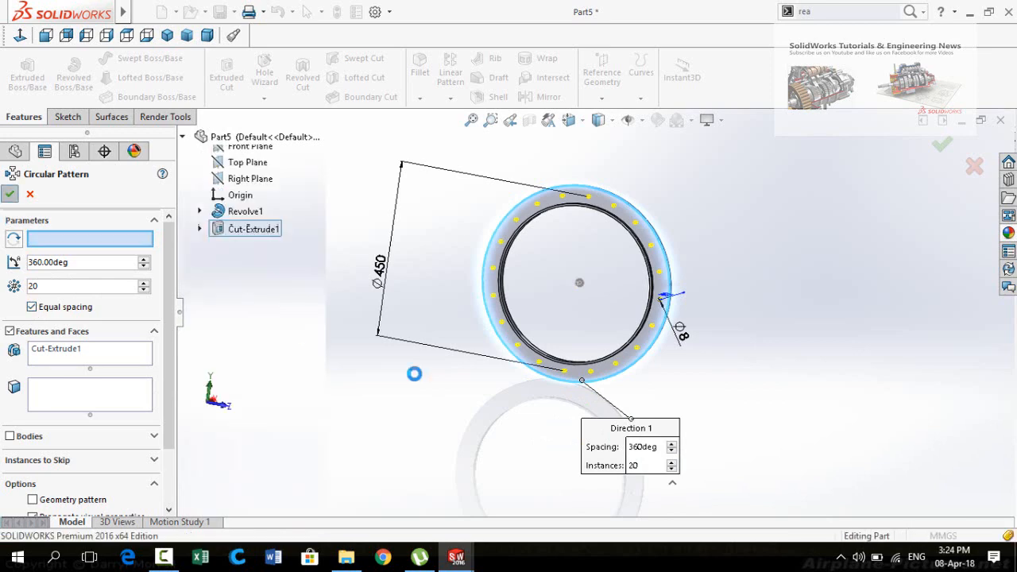
# - Save the finished ring part under the name Top Guid Ring
pyautogui.click(447, 419)
pyautogui.moveTo(448, 420); pyautogui.dragTo(554, 268, button='middle')
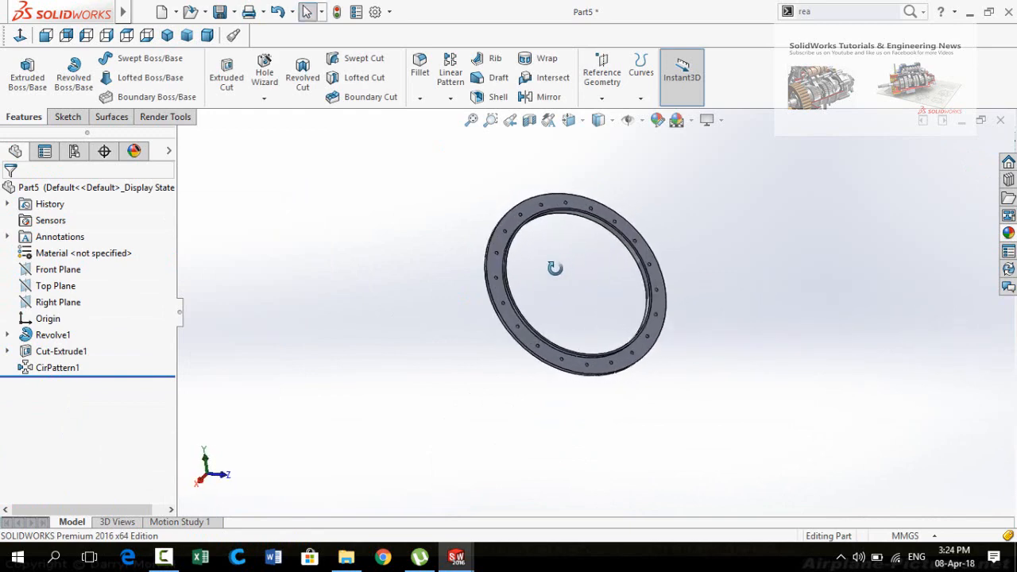
pyautogui.hotkey('ctrl', 's')
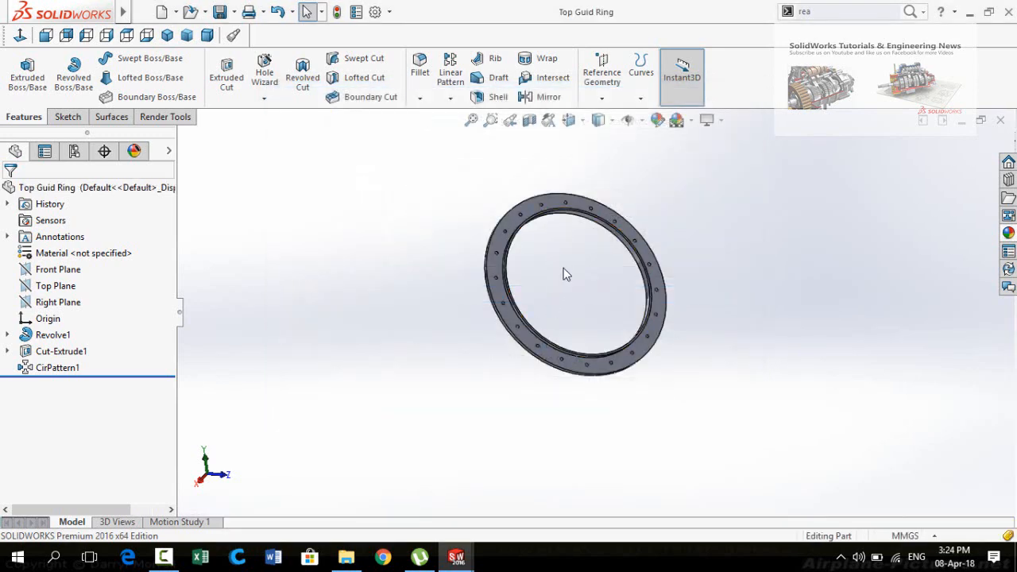
# - Create a new, empty part document for the next component
pyautogui.moveTo(563, 274); pyautogui.dragTo(438, 217, button='middle')
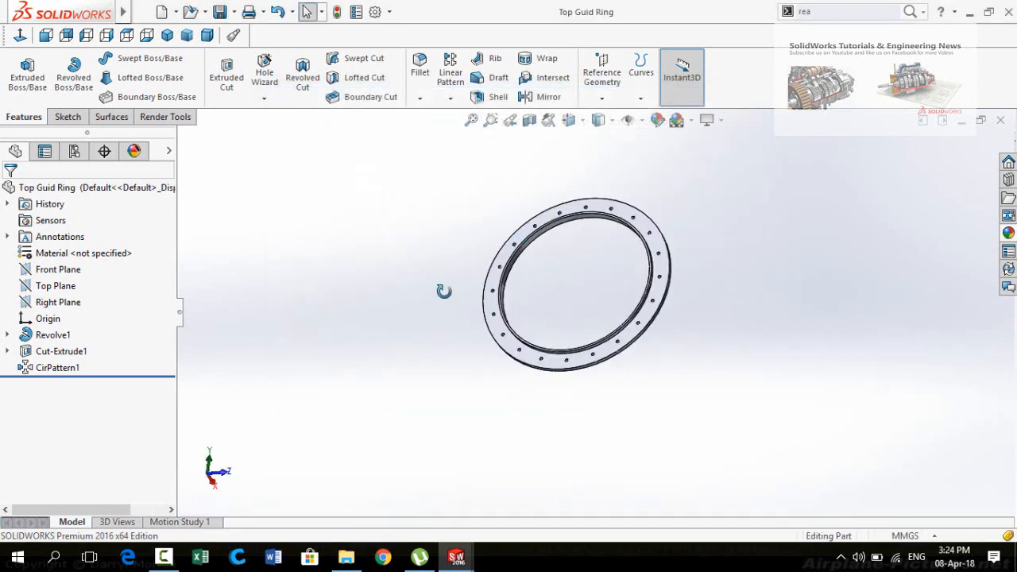
pyautogui.moveTo(443, 291); pyautogui.dragTo(454, 252, button='middle')
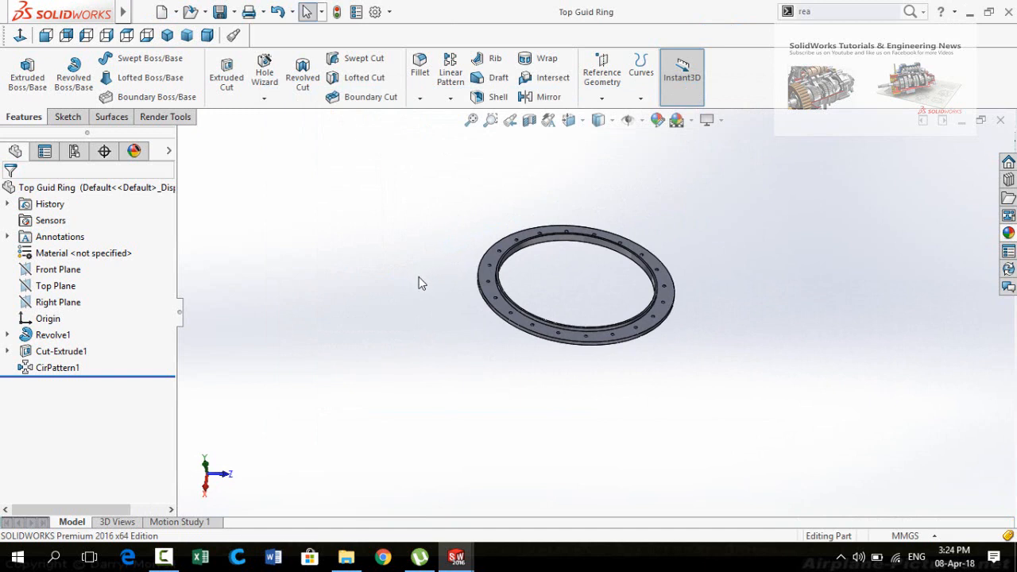
pyautogui.hotkey('ctrl', 'n')
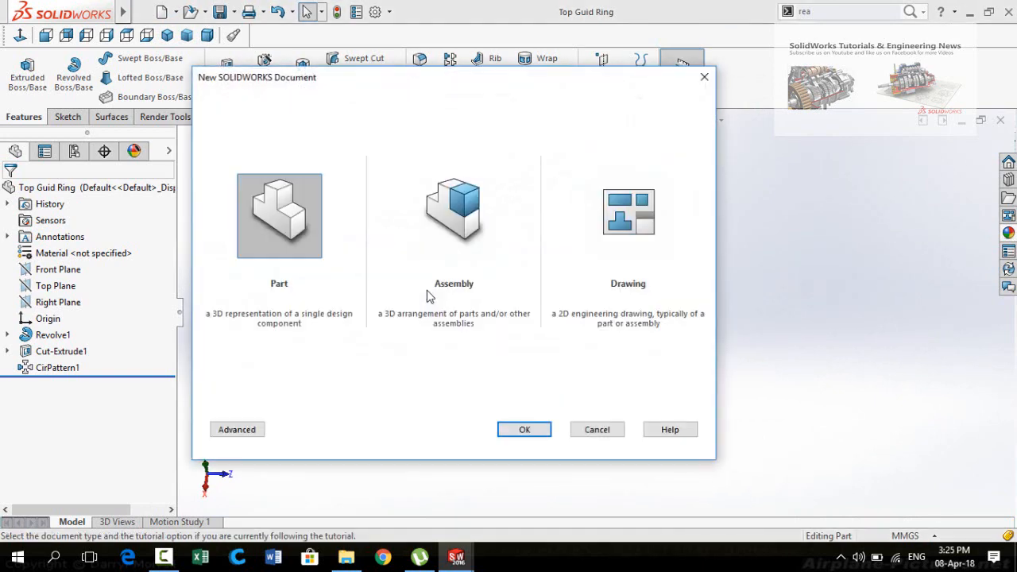
pyautogui.doubleClick(306, 240)
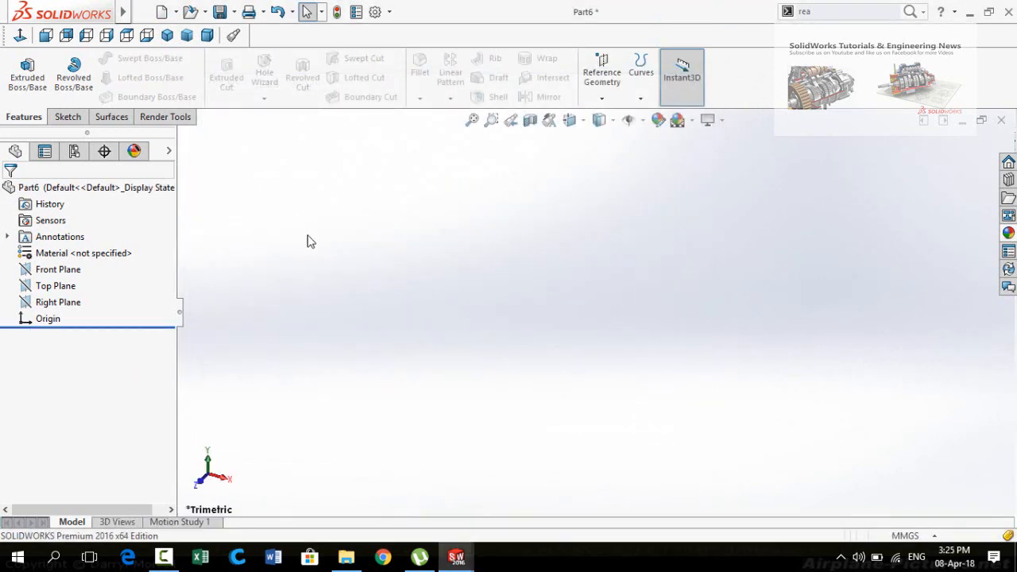
# - Sketch two concentric circles centred on the origin on the Front Plane, the smaller about 123 mm in diameter
pyautogui.click(32, 274)
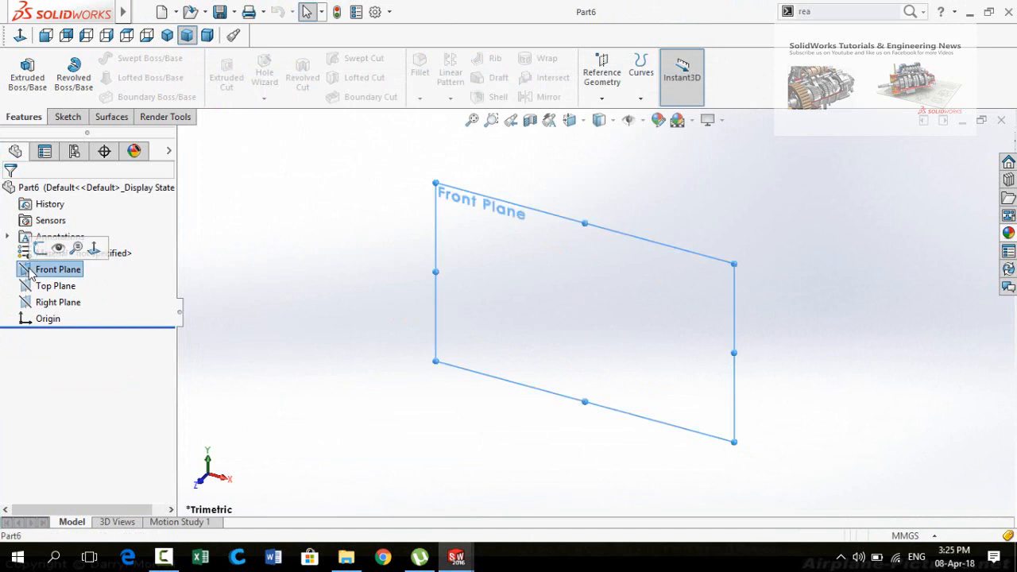
pyautogui.click(46, 256)
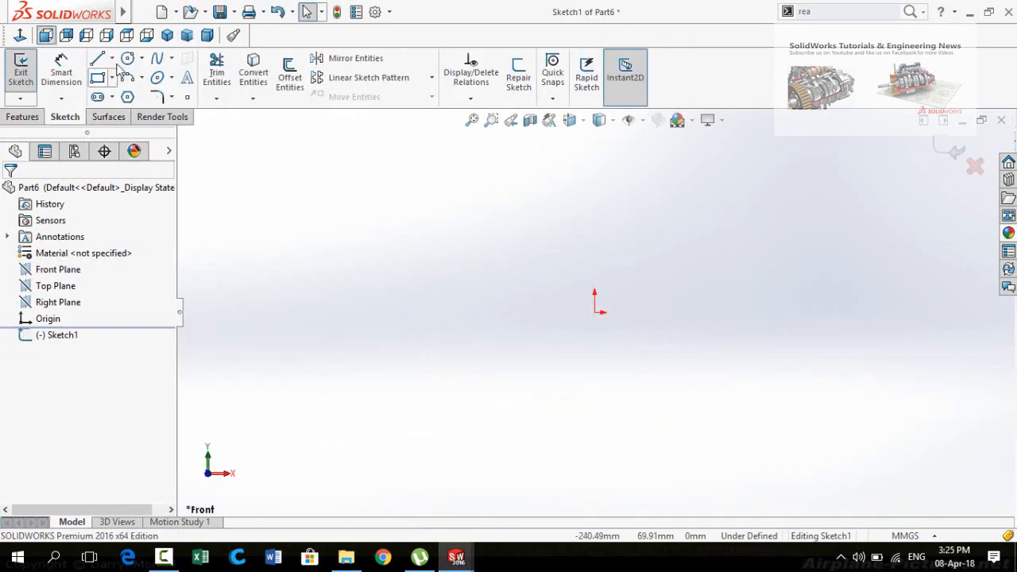
pyautogui.click(128, 60)
pyautogui.click(596, 314)
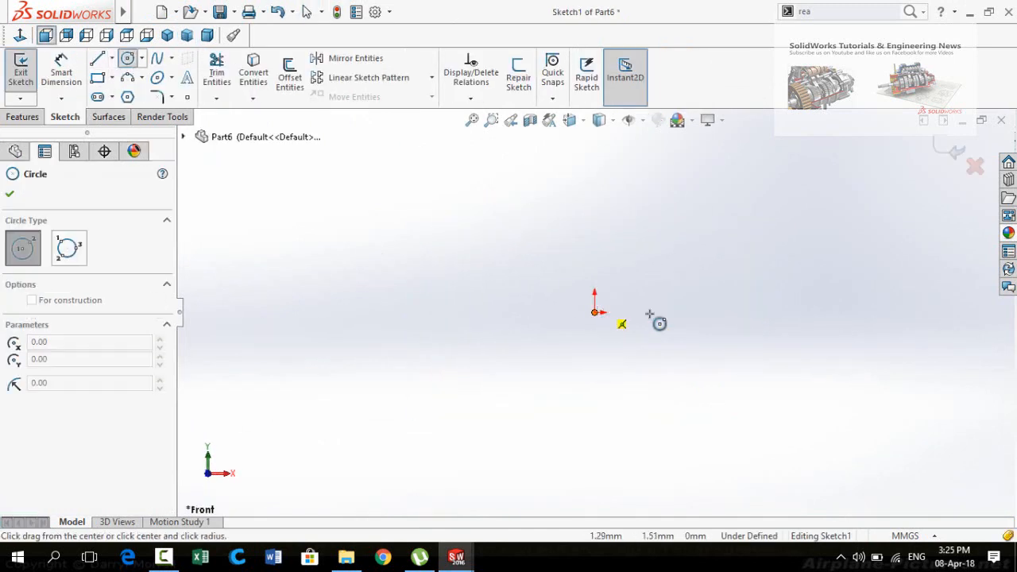
pyautogui.click(762, 358)
pyautogui.click(595, 314)
pyautogui.click(702, 321)
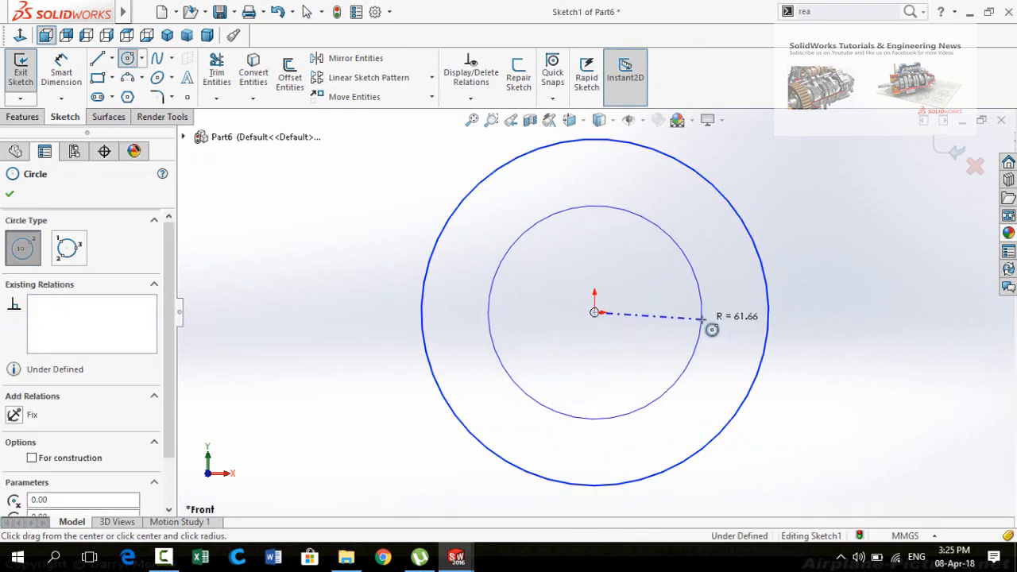
pyautogui.scroll(3, 632, 429)
# - Dimension the smaller circle's diameter to 450 mm
pyautogui.moveTo(712, 446); pyautogui.dragTo(684, 303, button='right')
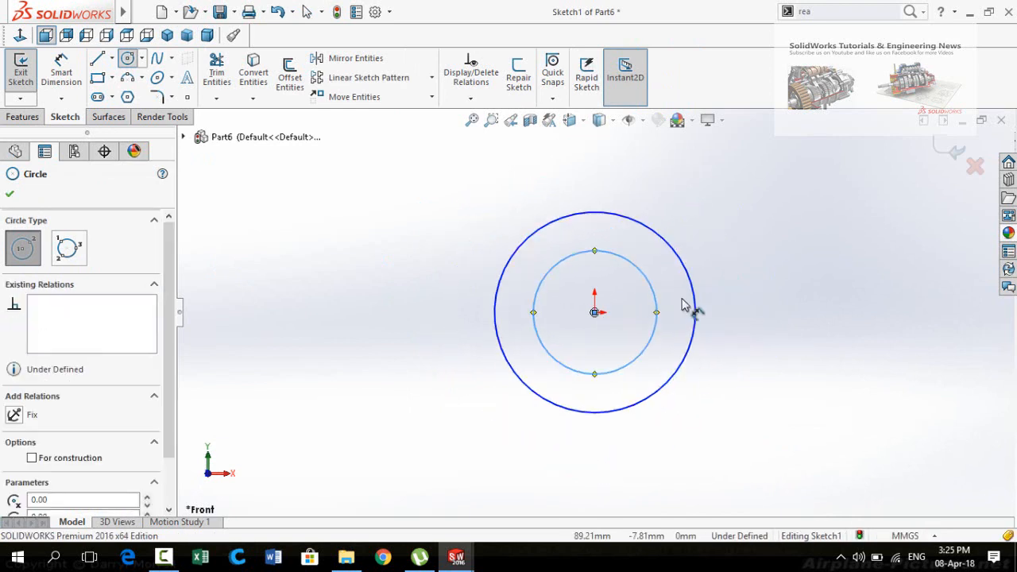
pyautogui.click(651, 347)
pyautogui.click(784, 327)
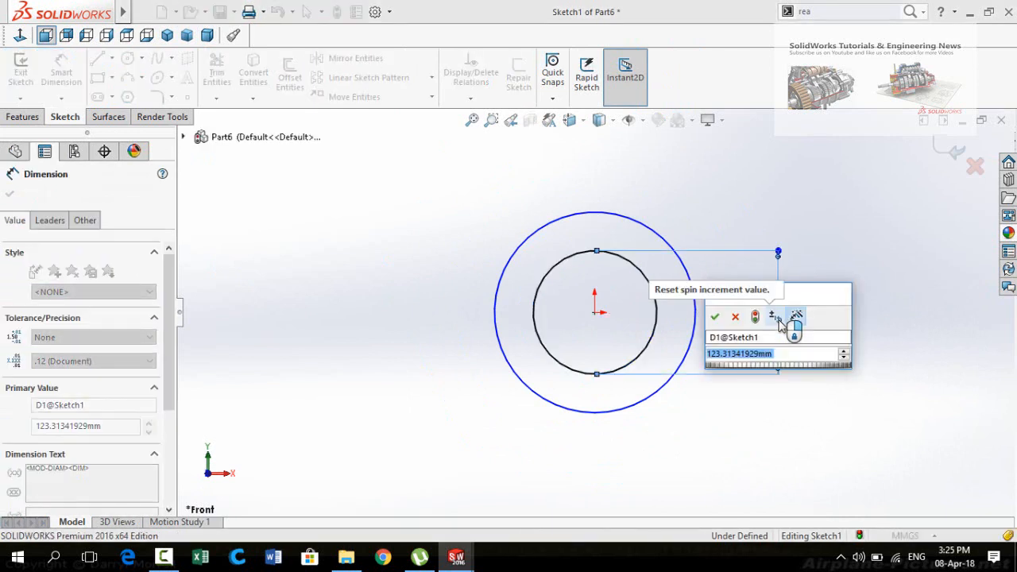
pyautogui.write('450')
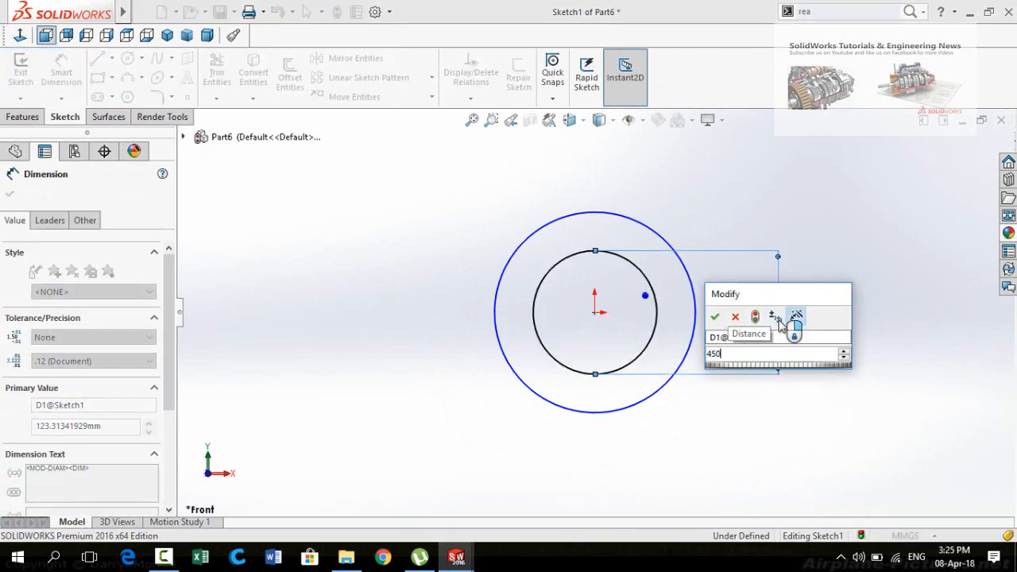
pyautogui.press('Return')
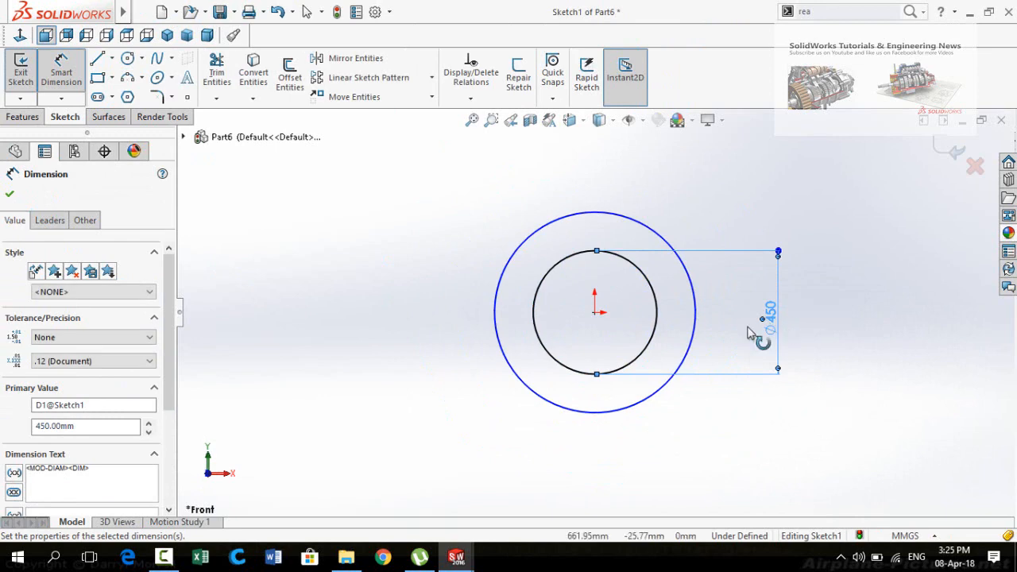
# - Dimension the other concentric circle's diameter to 410 mm
pyautogui.click(497, 380)
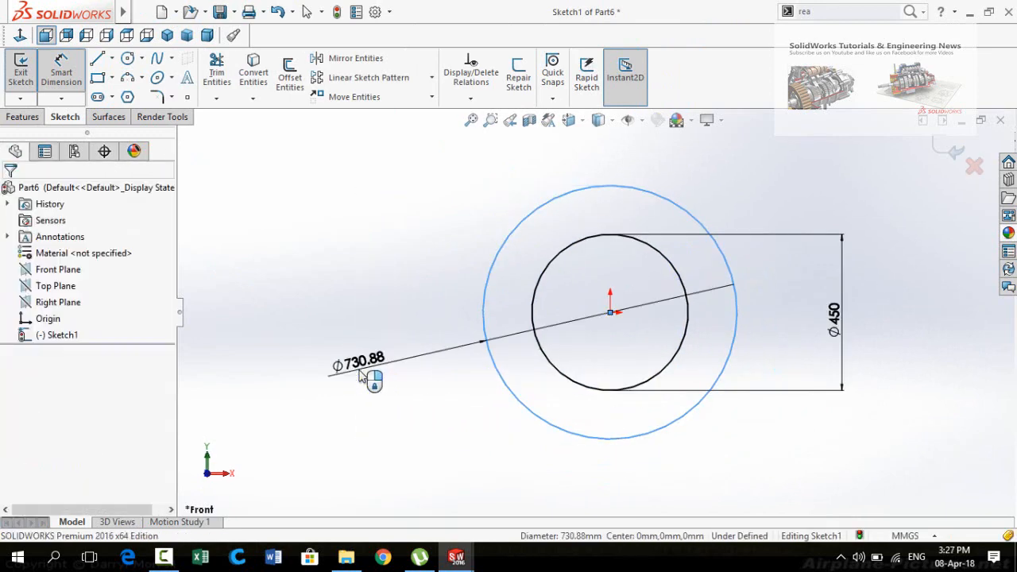
pyautogui.click(368, 379)
pyautogui.write('410')
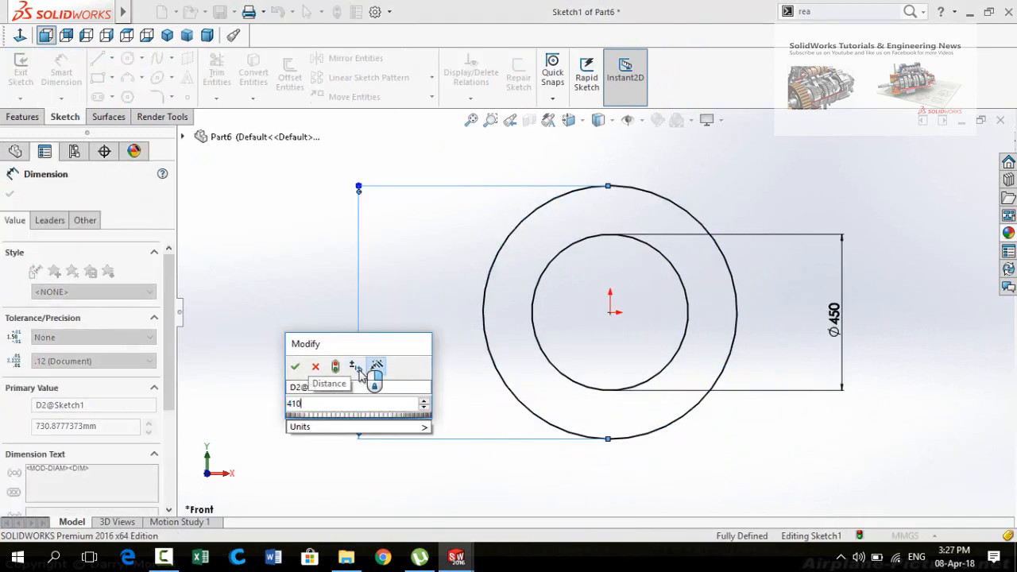
pyautogui.press('Return')
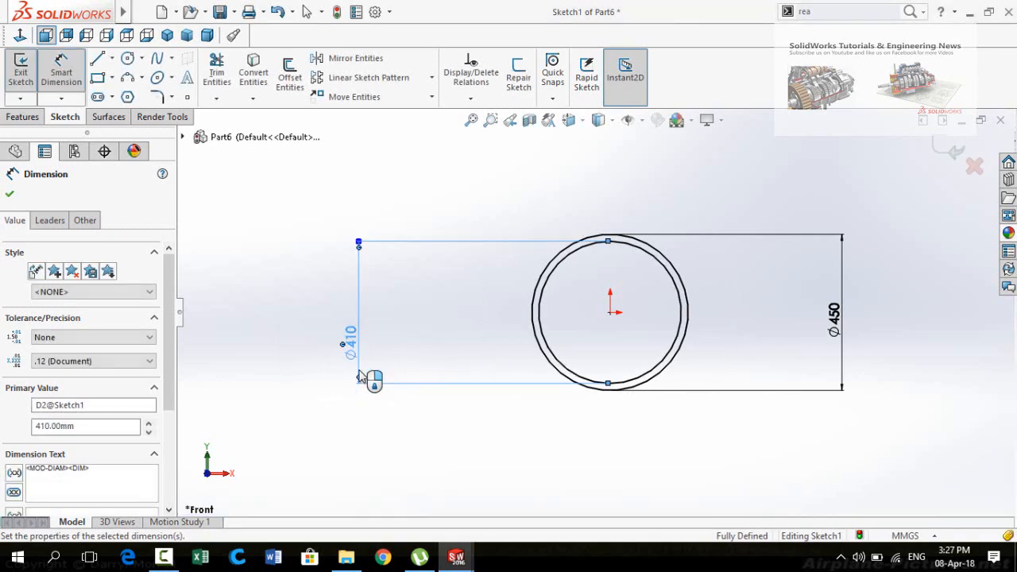
pyautogui.scroll(3, 566, 382)
pyautogui.scroll(-3, 591, 340)
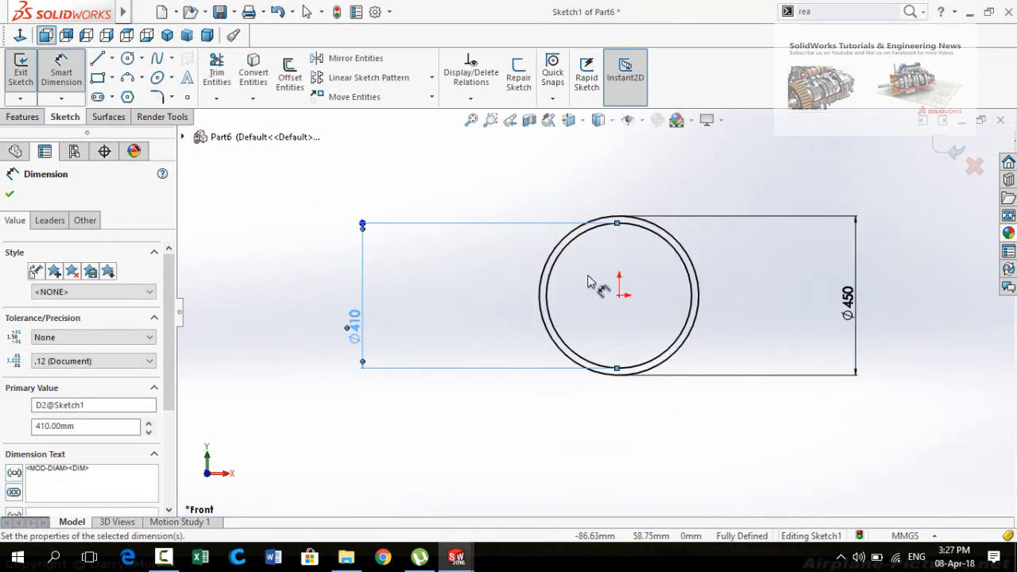
pyautogui.click(9, 196)
# - Extrude the ring profile as a blind boss 5 mm deep
pyautogui.click(21, 117)
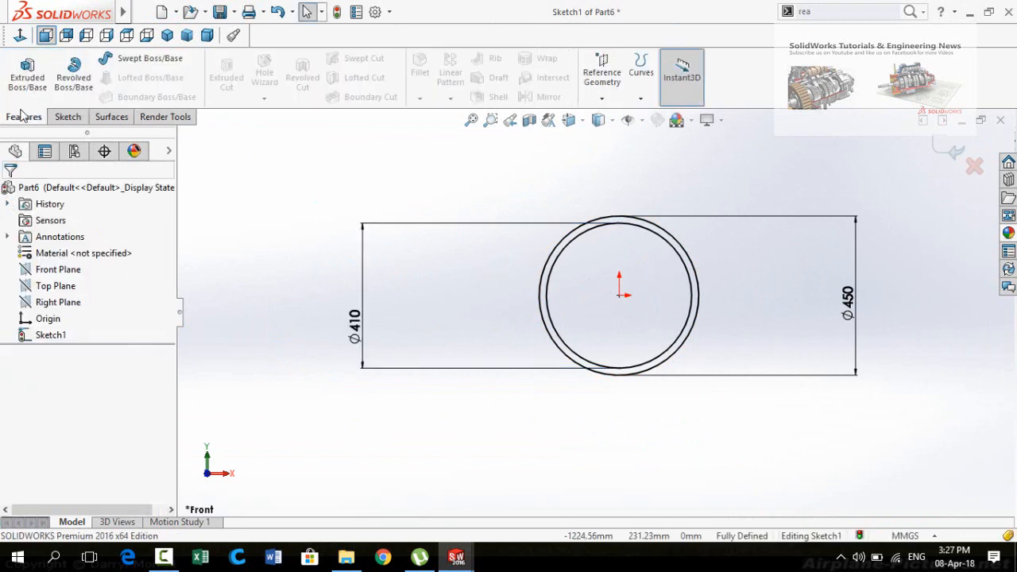
pyautogui.click(24, 93)
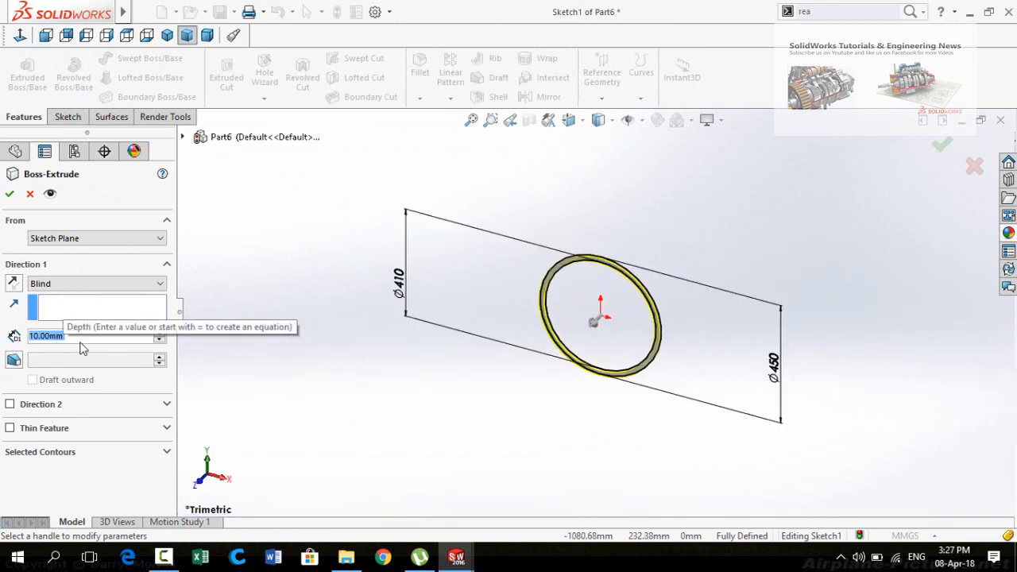
pyautogui.write('5')
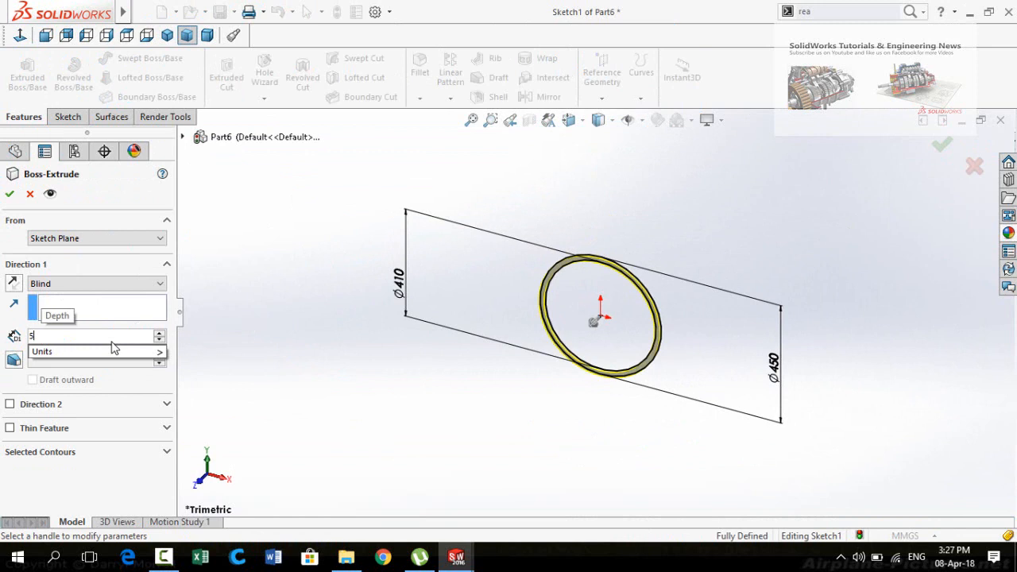
pyautogui.press('Return')
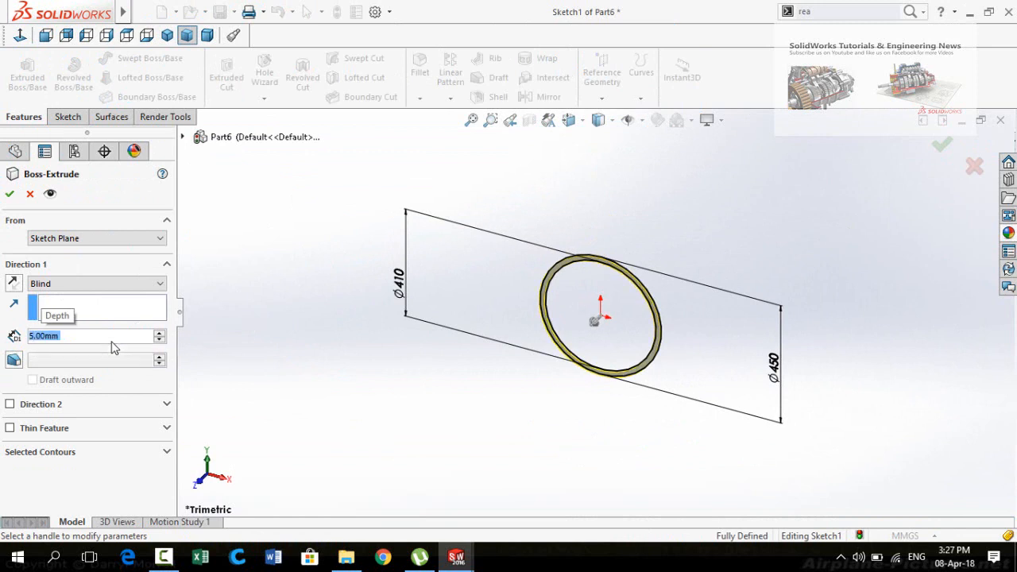
pyautogui.click(10, 193)
# - On the ring's front face, sketch a corner rectangle about 36.5 by 30.6 mm straddling the ring's outer edge directly above the origin
pyautogui.scroll(-3, 580, 310)
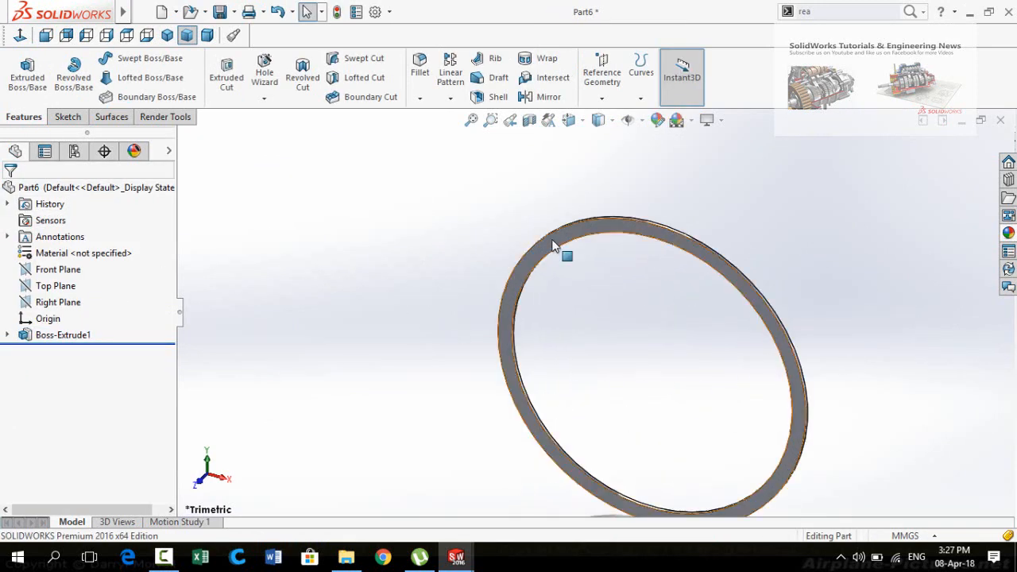
pyautogui.click(554, 247)
pyautogui.click(610, 197)
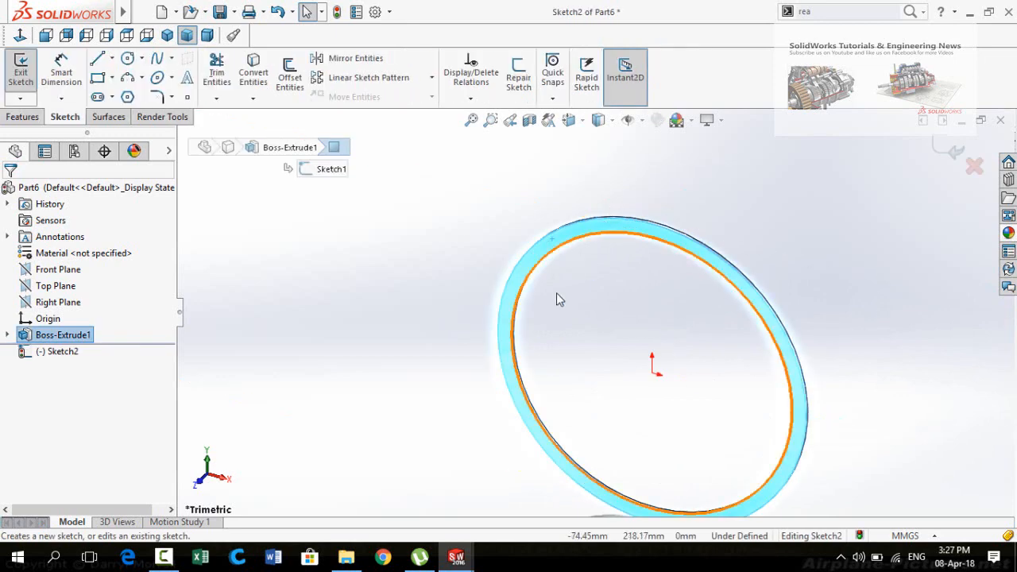
pyautogui.click(21, 37)
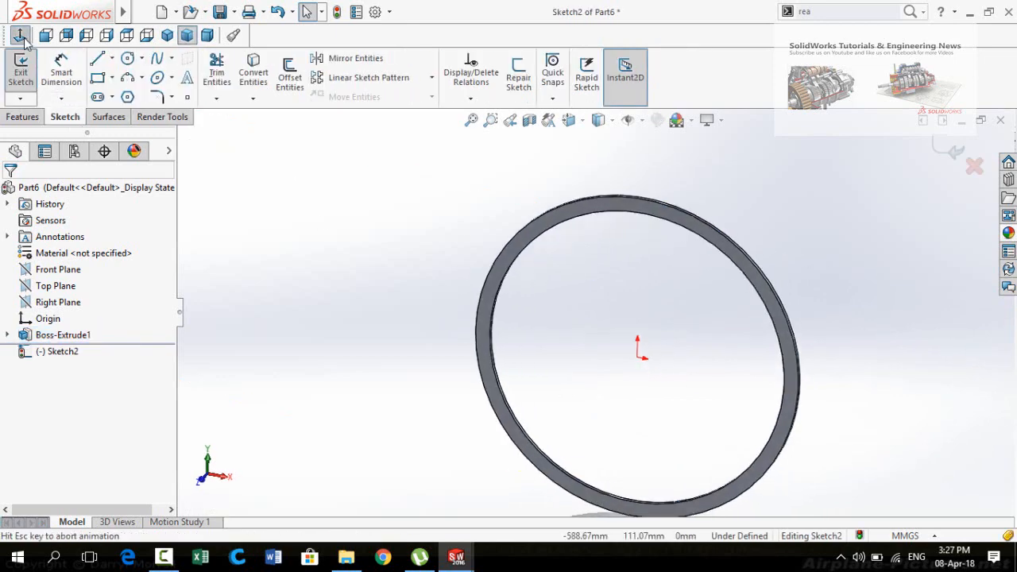
pyautogui.scroll(-4, 597, 150)
pyautogui.scroll(-2, 578, 159)
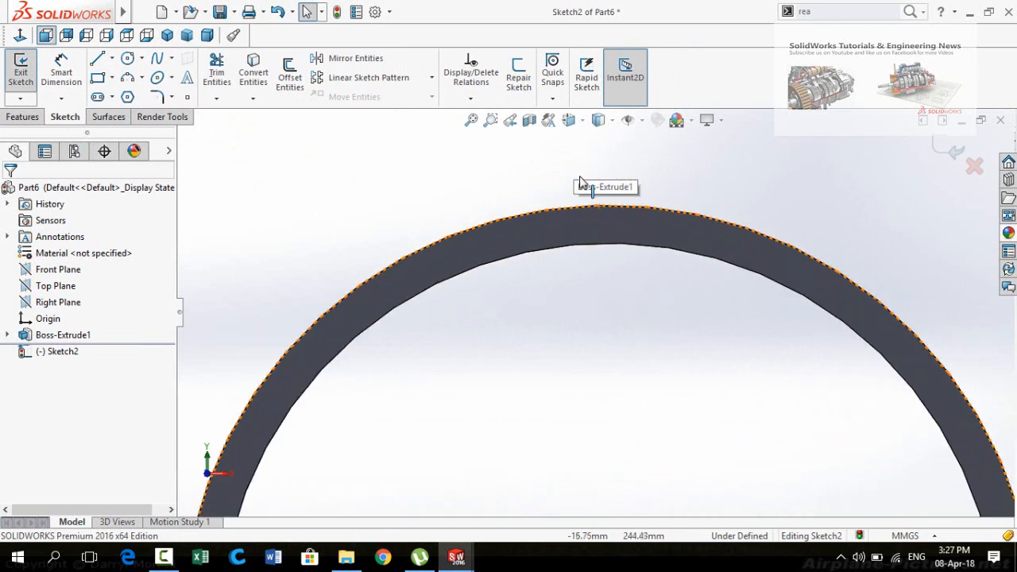
pyautogui.click(97, 58)
pyautogui.click(99, 77)
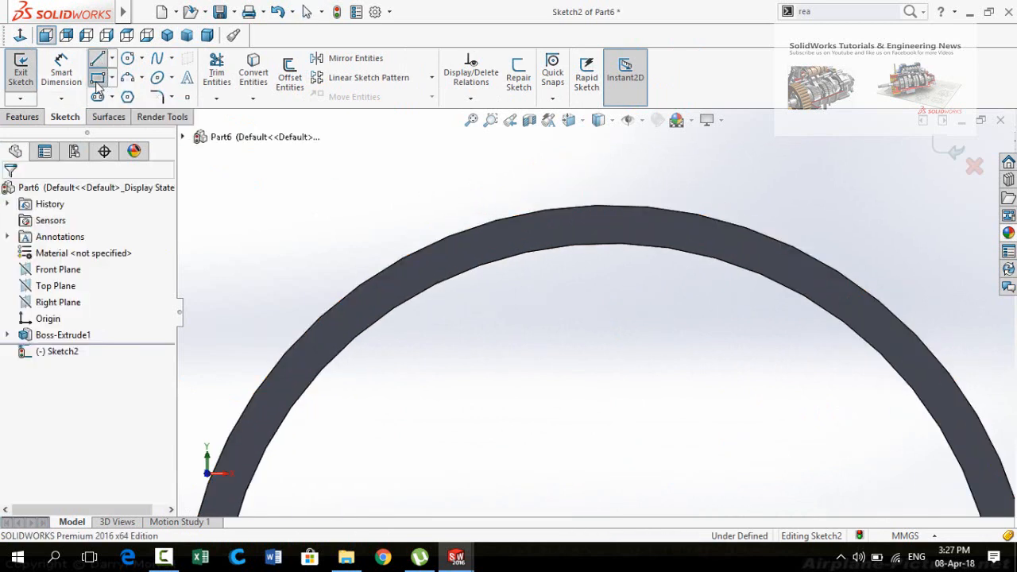
pyautogui.click(573, 169)
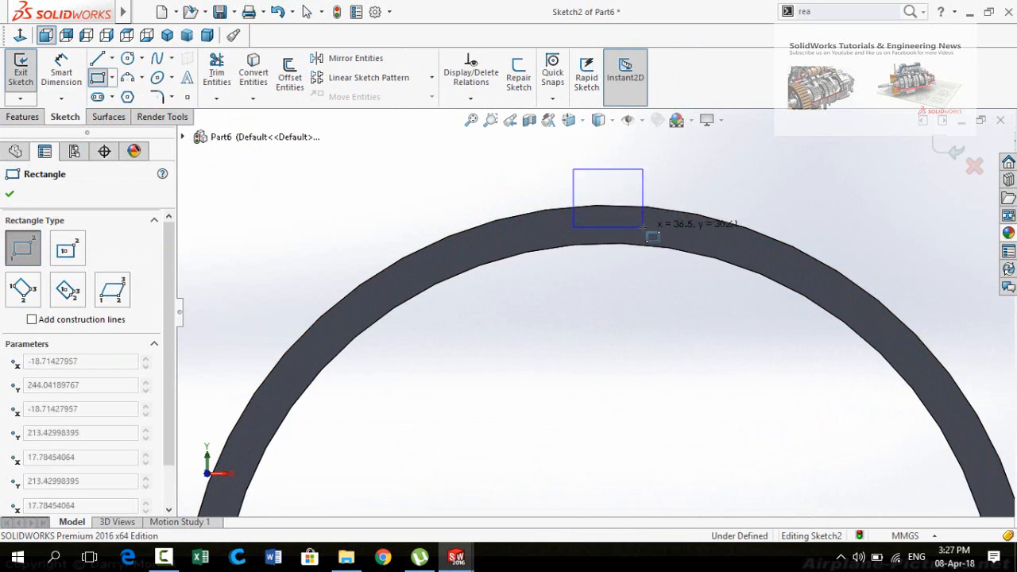
pyautogui.click(640, 216)
pyautogui.scroll(5, 609, 342)
pyautogui.press('Escape')
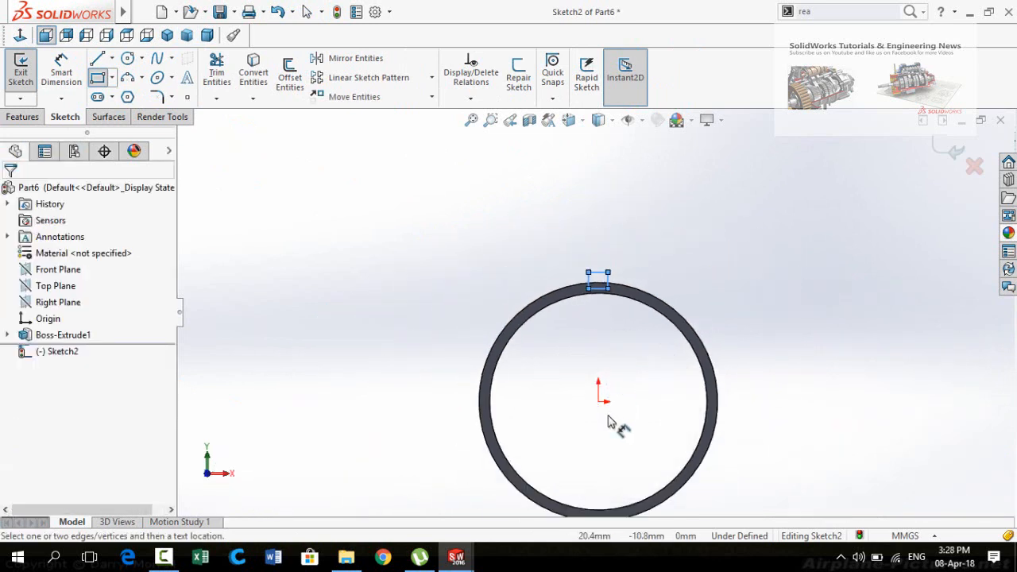
pyautogui.press('Escape')
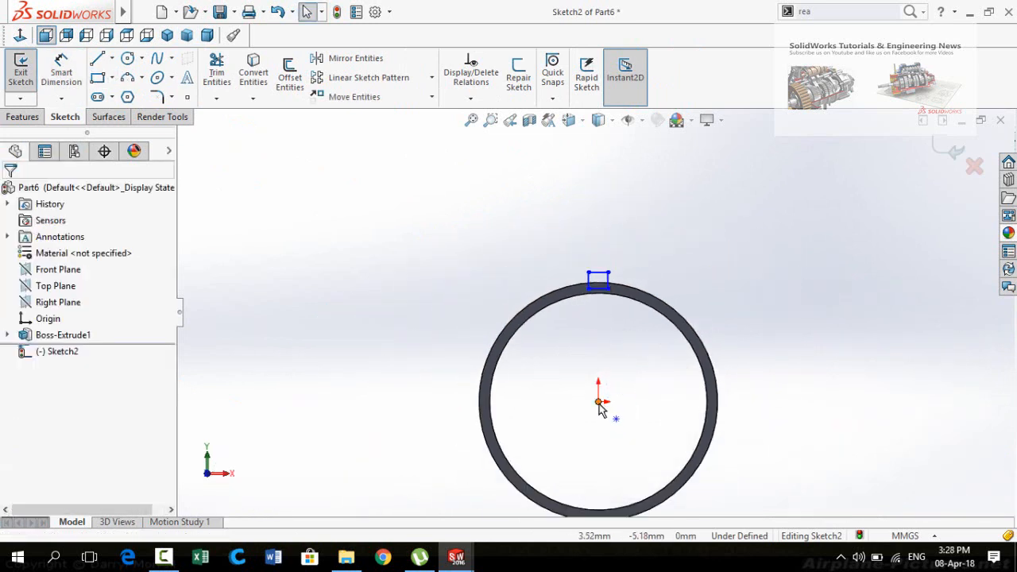
# - Add a Vertical relation between the origin and the midpoint of the rectangle's bottom line
pyautogui.click(599, 403)
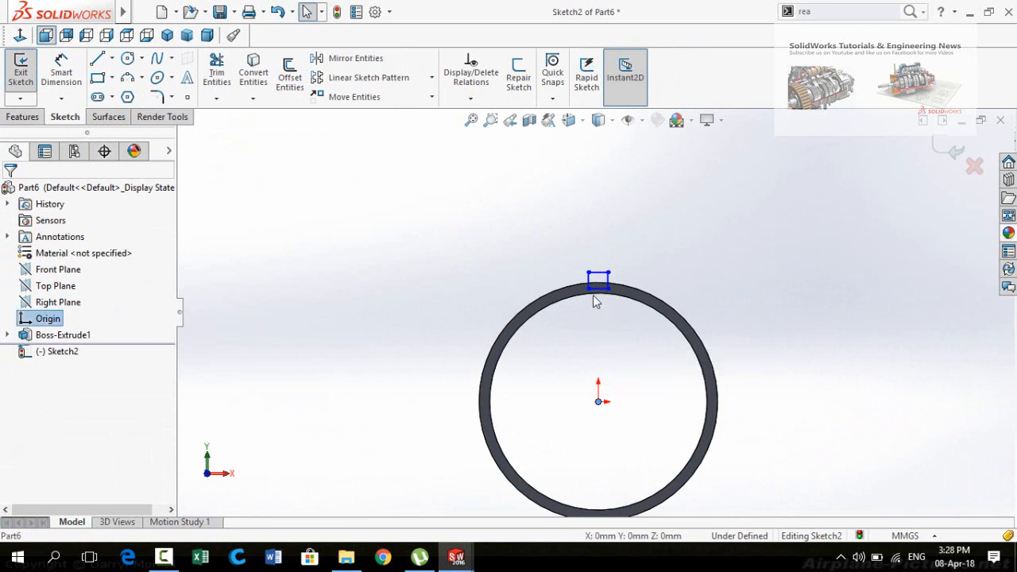
pyautogui.scroll(-2, 599, 304)
pyautogui.keyDown('ctrl'); pyautogui.click(601, 292); pyautogui.keyUp('ctrl')
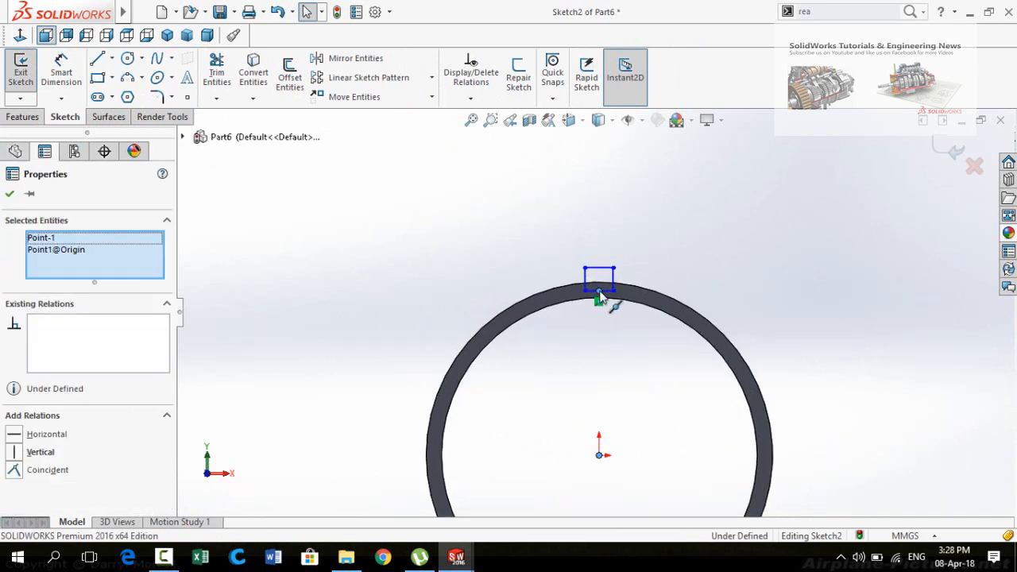
pyautogui.click(632, 393)
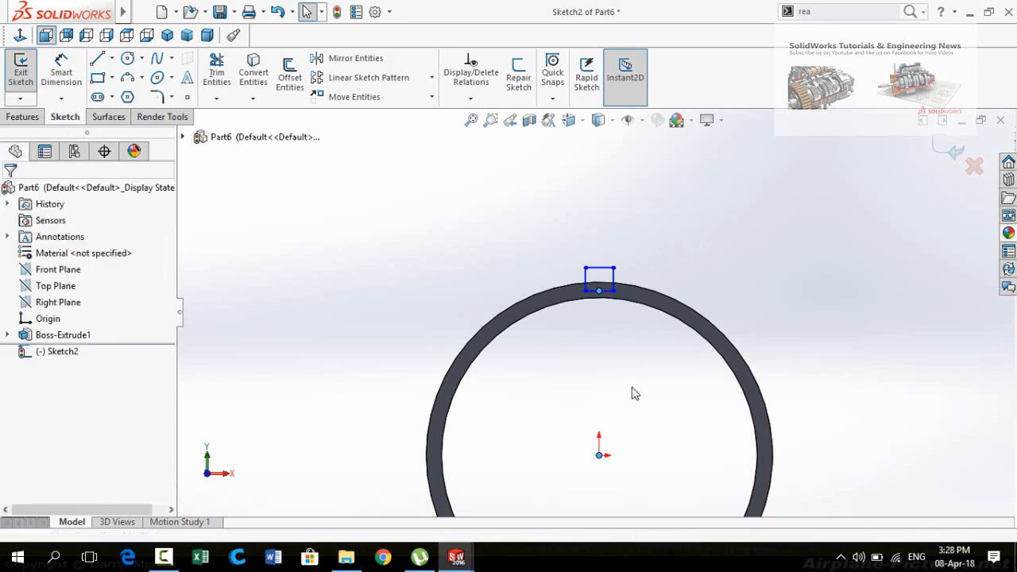
# - Dimension the rectangle's width to 3 mm along its top line
pyautogui.moveTo(632, 340); pyautogui.dragTo(626, 315, button='right')
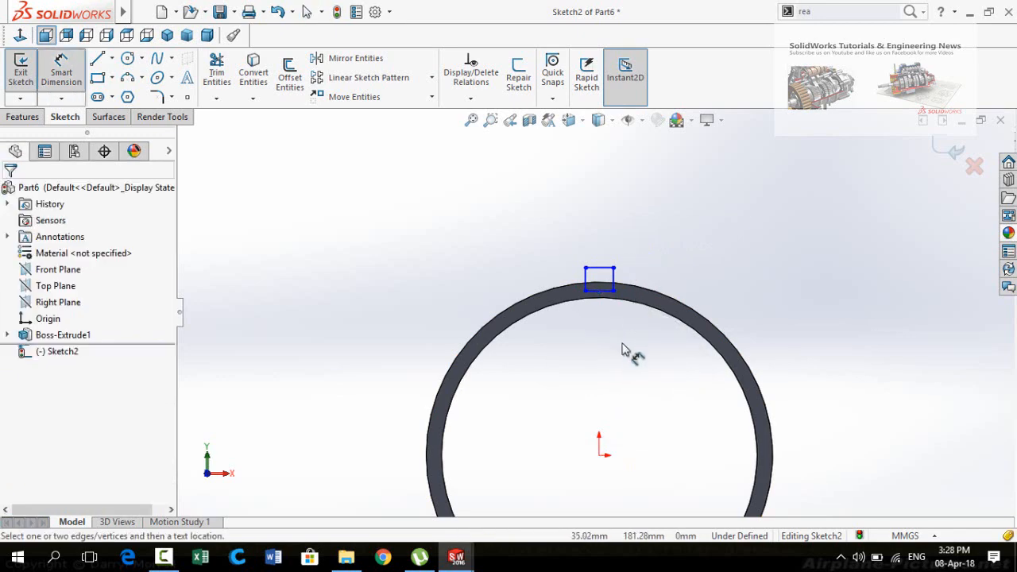
pyautogui.click(600, 269)
pyautogui.click(715, 227)
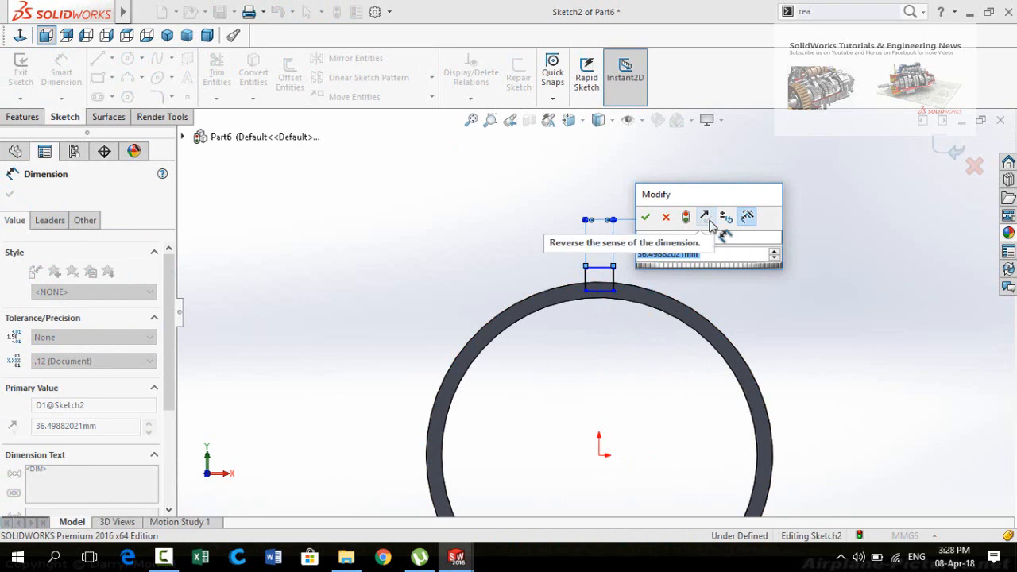
pyautogui.write('3')
pyautogui.press('Return')
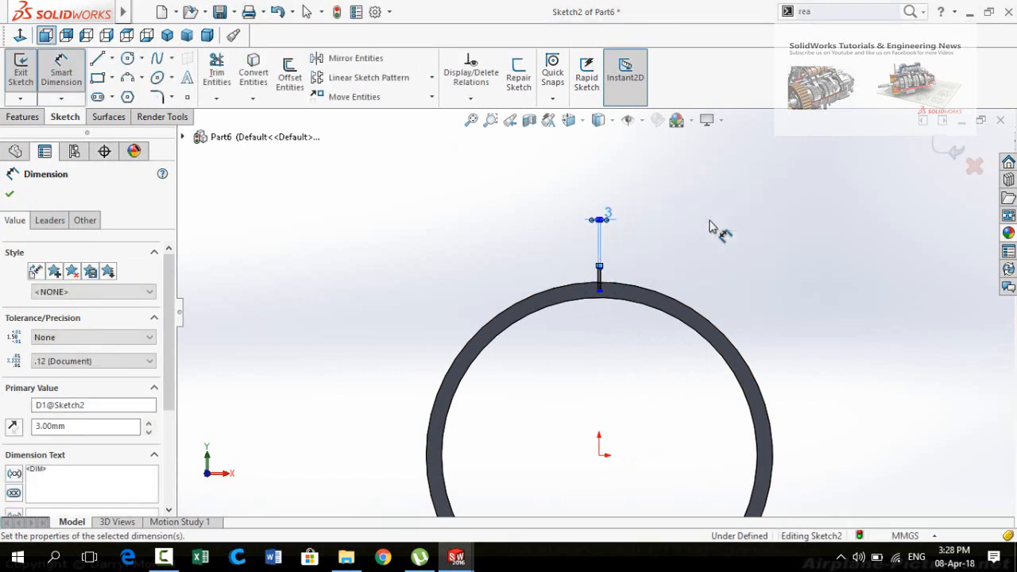
# - Dimension the distance from the origin to the rectangle's bottom line as 415/2 mm
pyautogui.scroll(-3, 606, 334)
pyautogui.scroll(1, 605, 374)
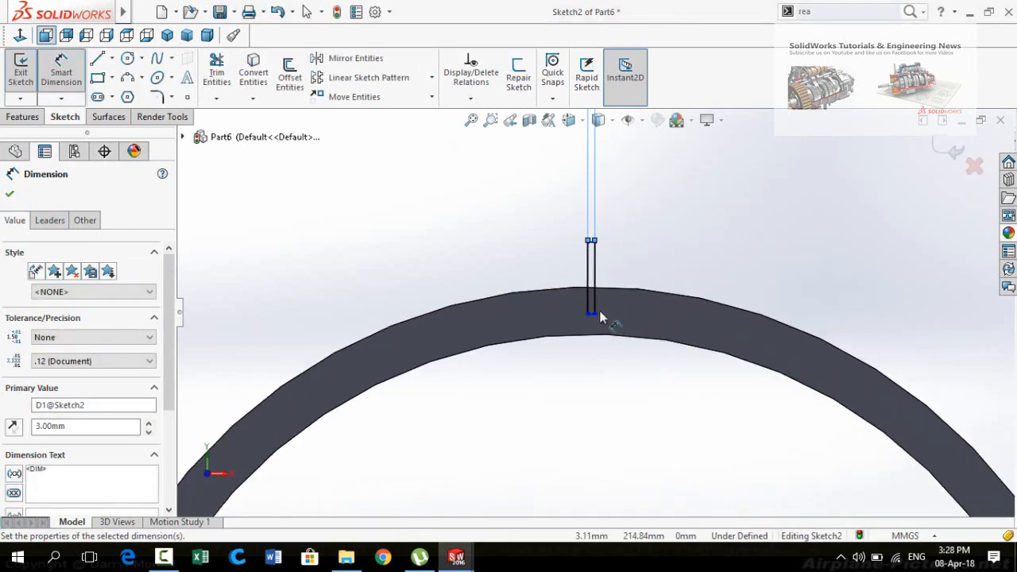
pyautogui.scroll(1, 606, 378)
pyautogui.scroll(-1, 606, 379)
pyautogui.scroll(2, 604, 371)
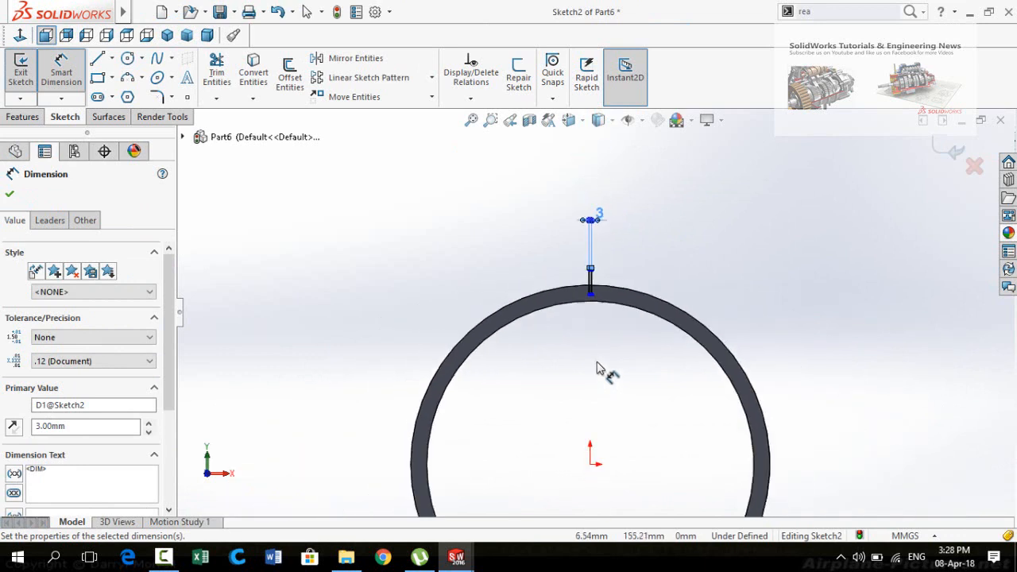
pyautogui.press('Escape')
pyautogui.scroll(-4, 604, 334)
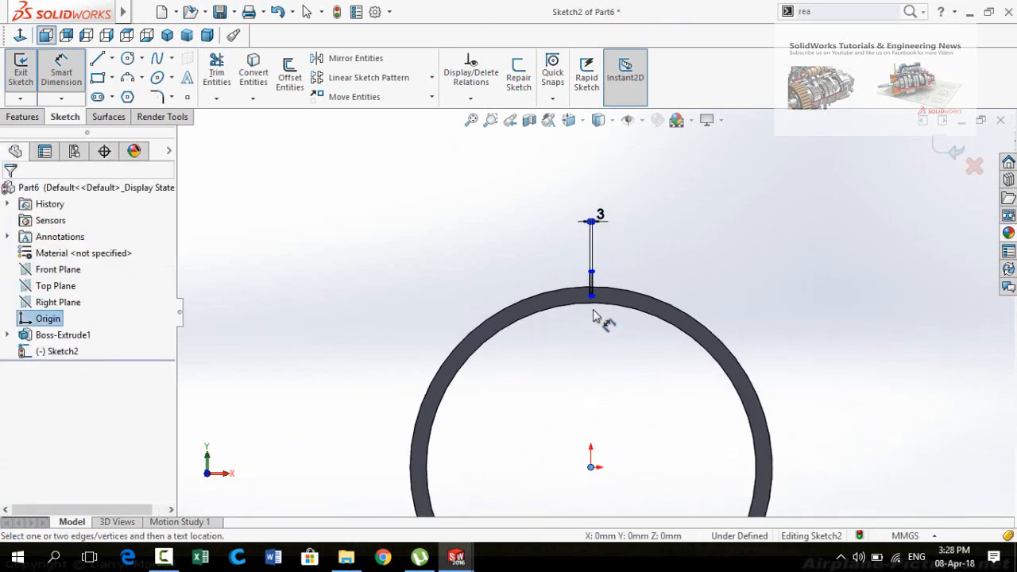
pyautogui.scroll(-2, 585, 289)
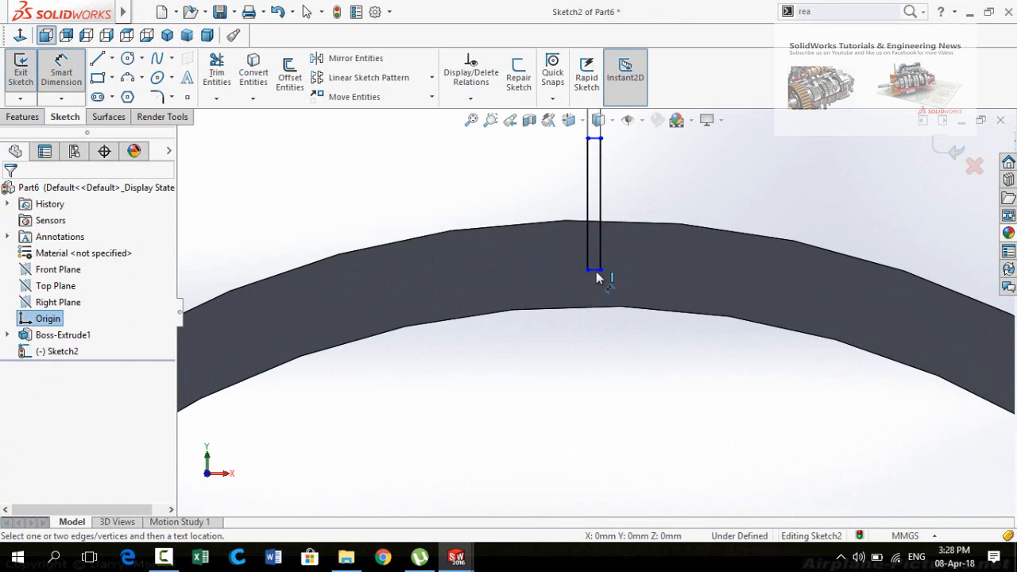
pyautogui.click(594, 271)
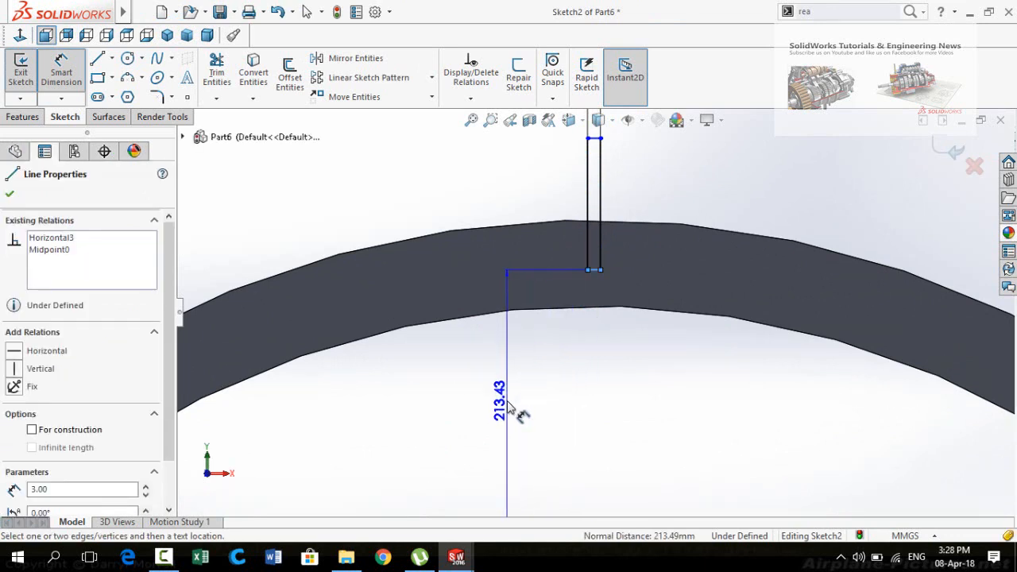
pyautogui.scroll(2, 569, 407)
pyautogui.click(548, 431)
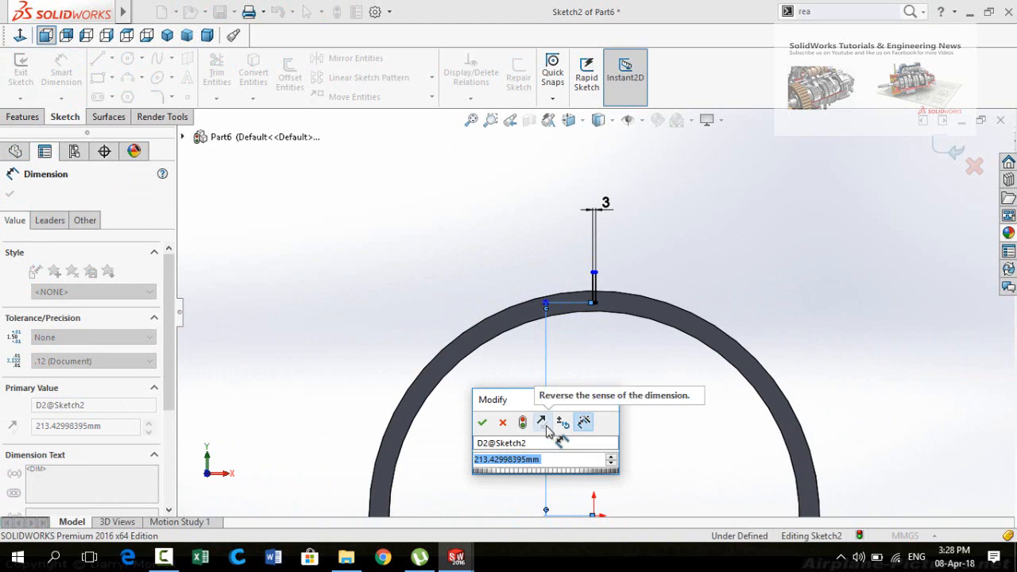
pyautogui.write('4')
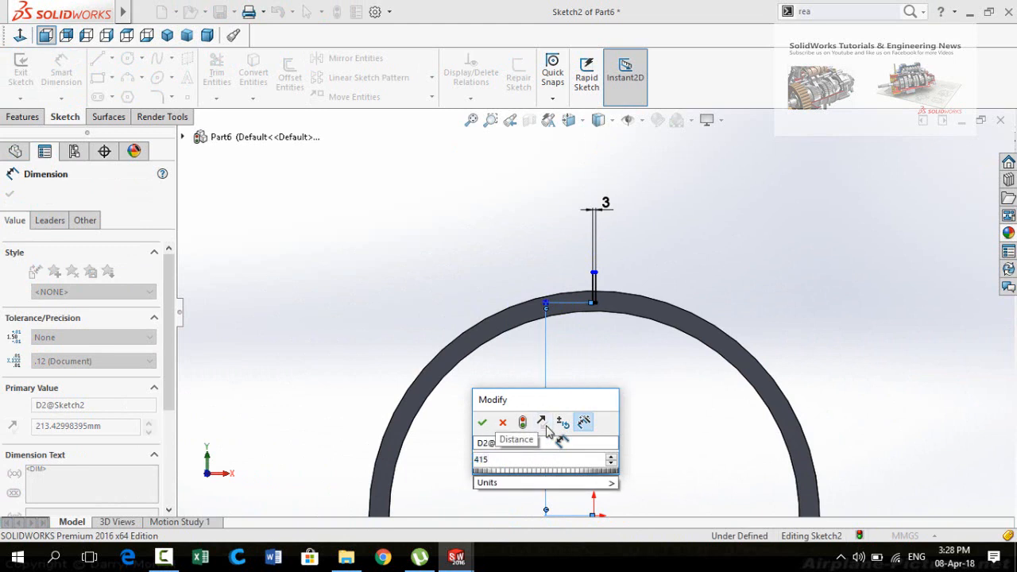
pyautogui.write('15/2')
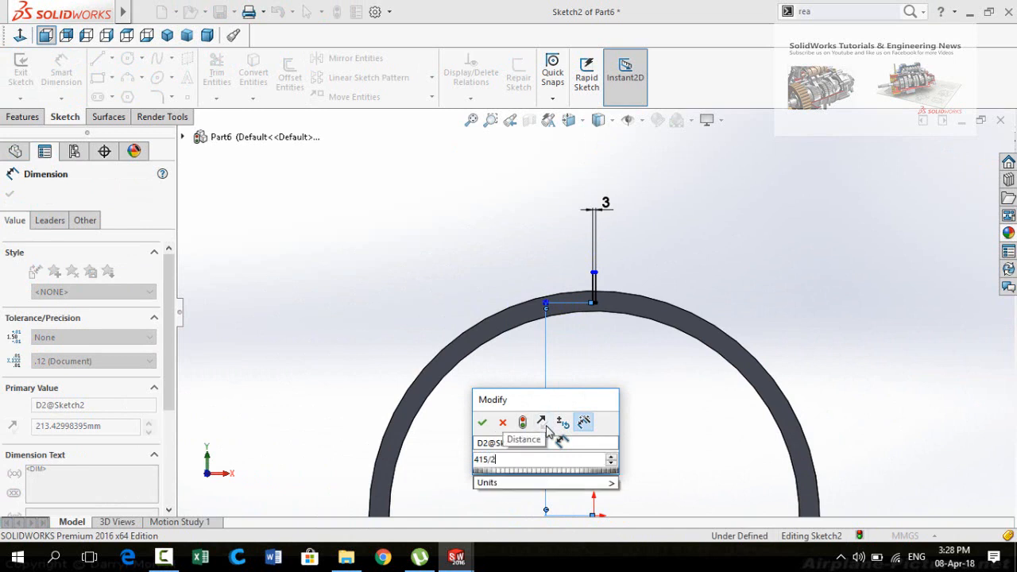
pyautogui.click(483, 424)
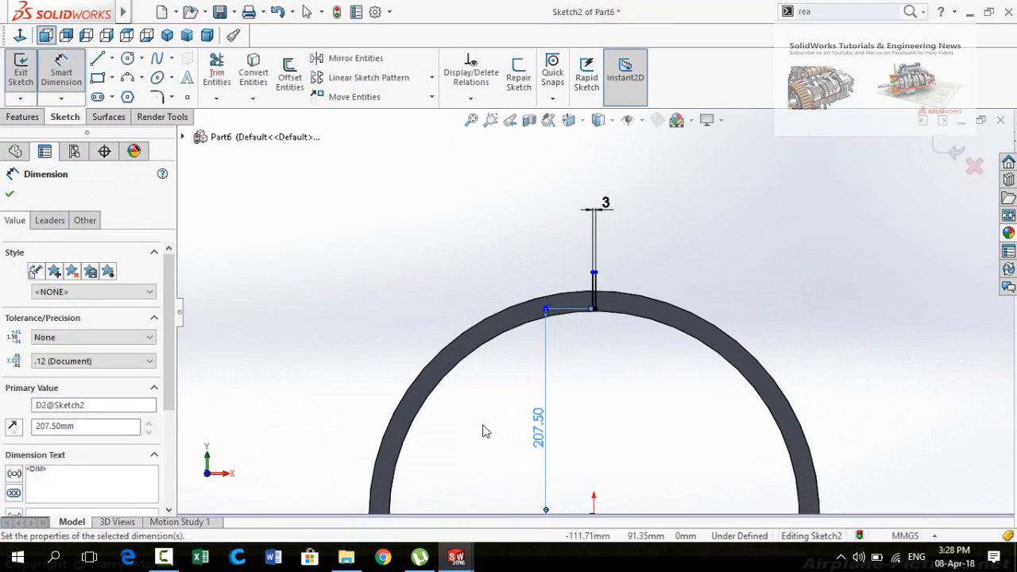
pyautogui.click(10, 196)
# - Cut-extrude the narrow rectangle through the ring as a blind cut 65 mm deep
pyautogui.scroll(-8, 714, 366)
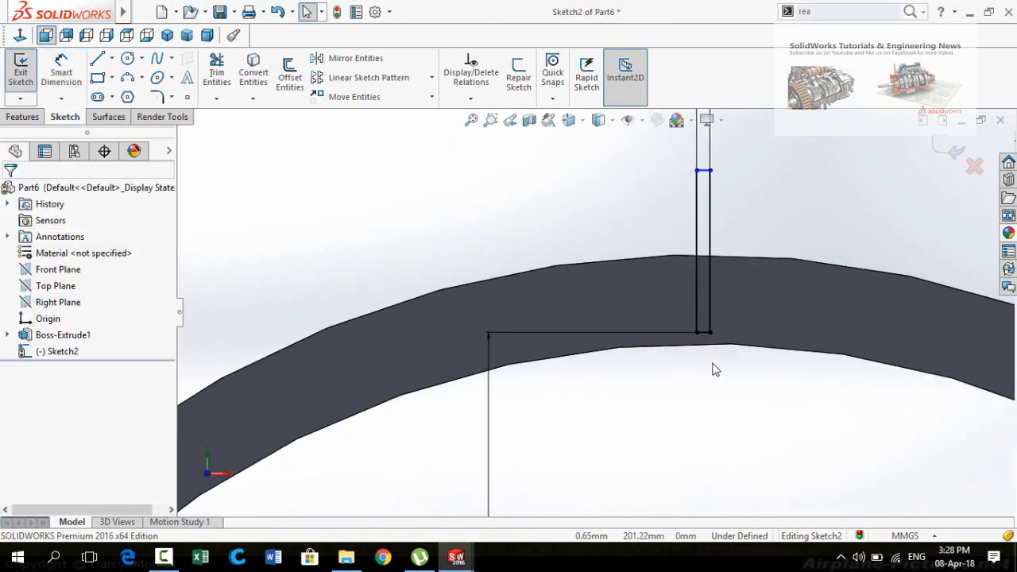
pyautogui.scroll(5, 713, 364)
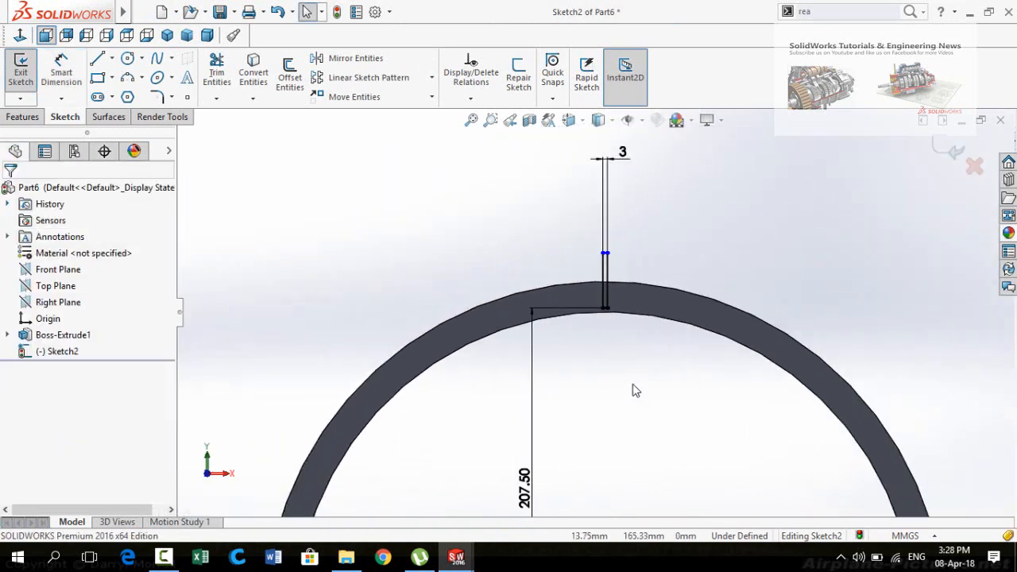
pyautogui.scroll(-1, 613, 344)
pyautogui.scroll(2, 616, 341)
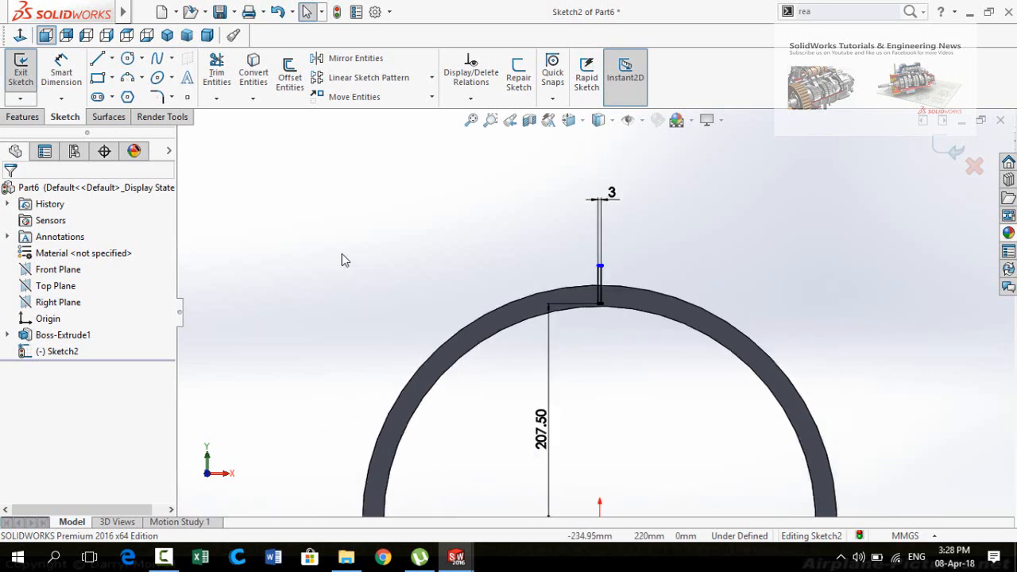
pyautogui.click(22, 117)
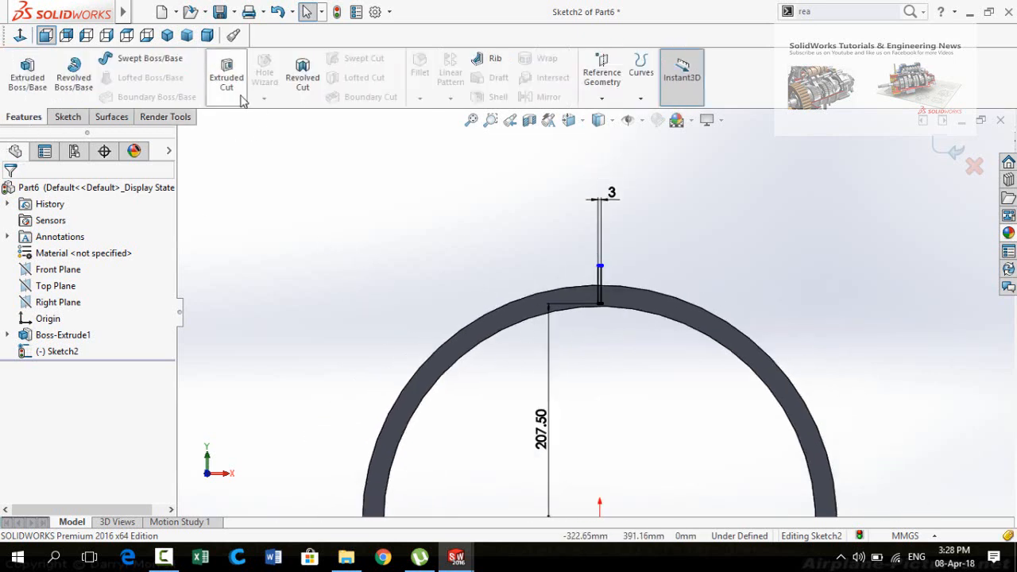
pyautogui.click(226, 75)
pyautogui.scroll(2, 439, 219)
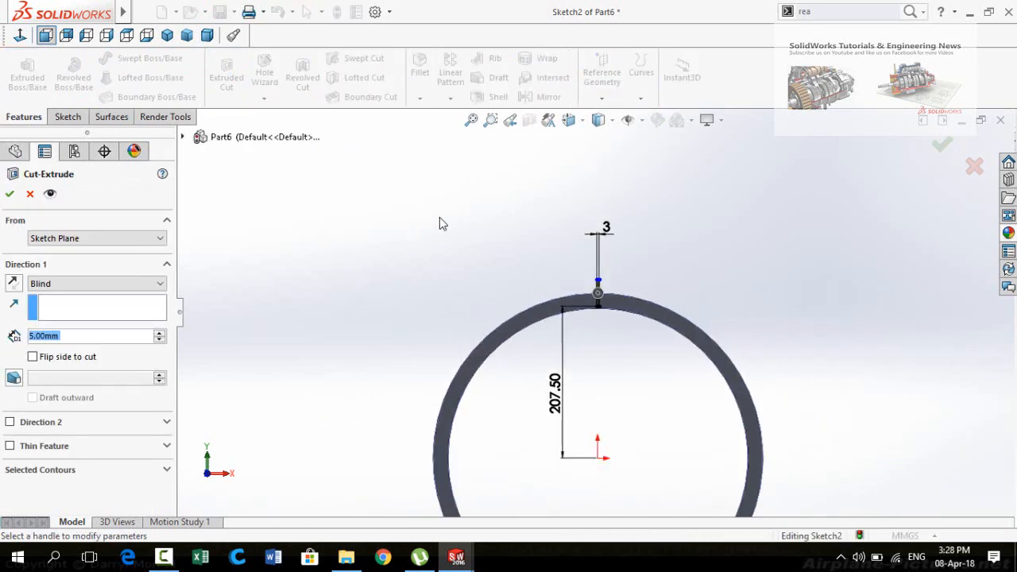
pyautogui.moveTo(440, 218); pyautogui.dragTo(469, 282, button='middle')
pyautogui.moveTo(459, 305); pyautogui.dragTo(425, 301)
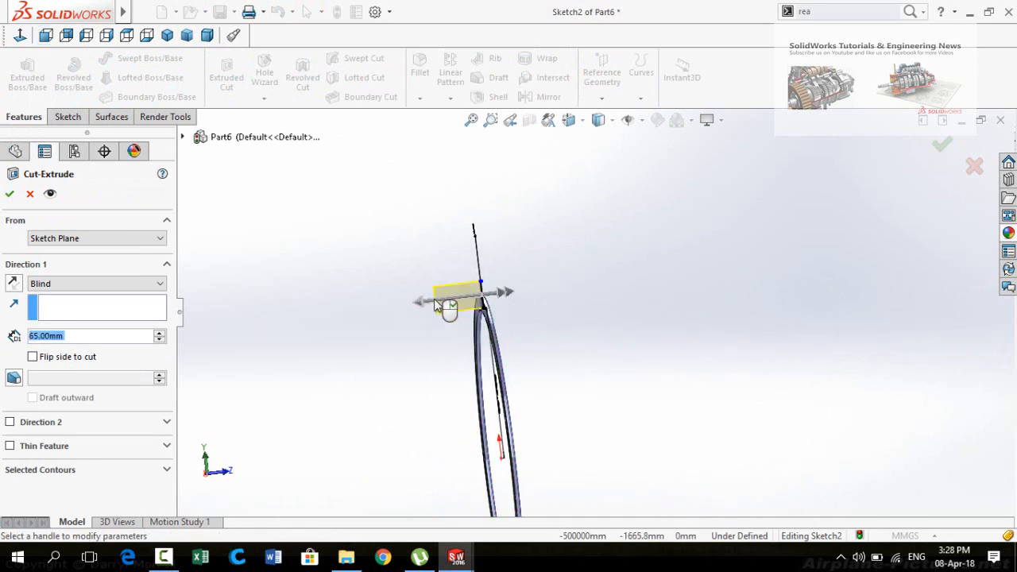
pyautogui.click(10, 194)
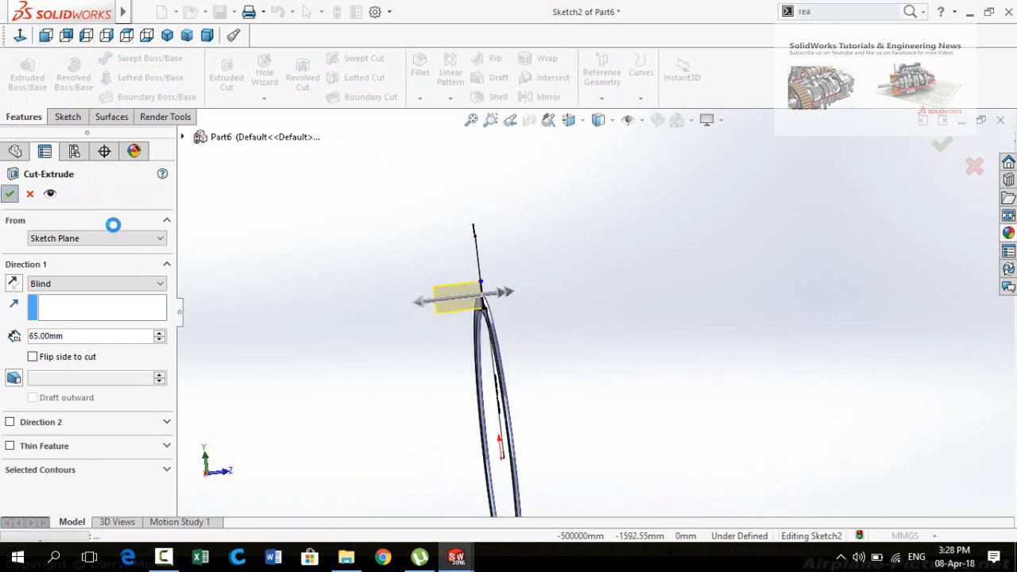
pyautogui.click(361, 283)
# - Circular-pattern the slot cut about the ring's inner circular edge with 20 equally spaced instances over 360 degrees
pyautogui.moveTo(454, 272); pyautogui.dragTo(347, 291, button='middle')
pyautogui.scroll(-6, 509, 322)
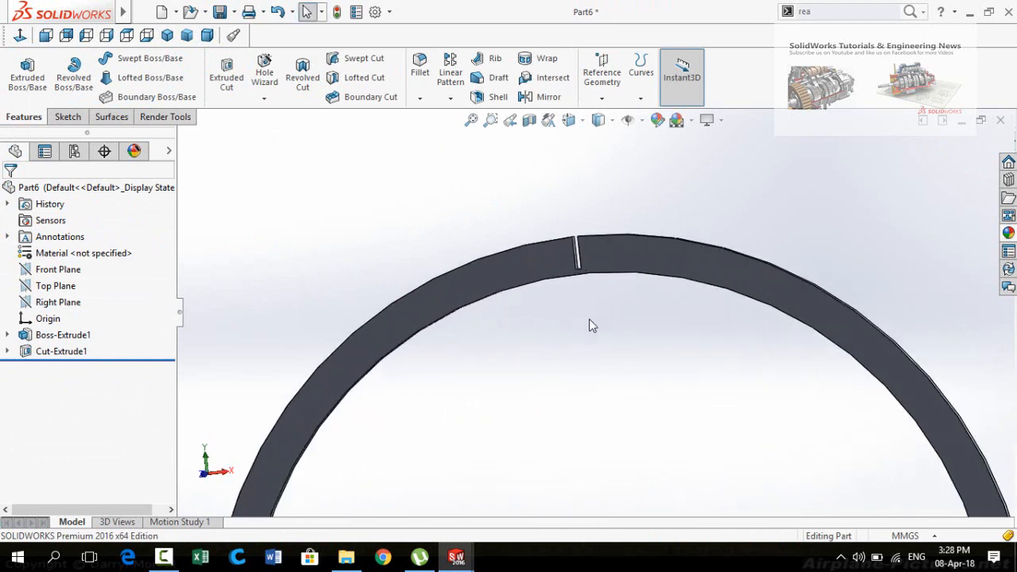
pyautogui.moveTo(590, 325); pyautogui.dragTo(602, 346, button='middle')
pyautogui.scroll(4, 602, 346)
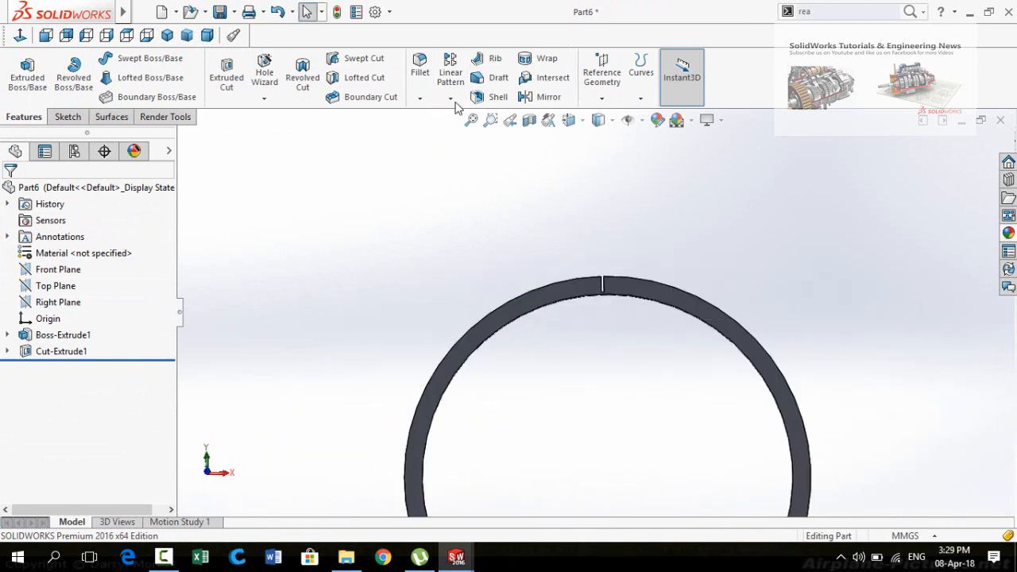
pyautogui.click(451, 99)
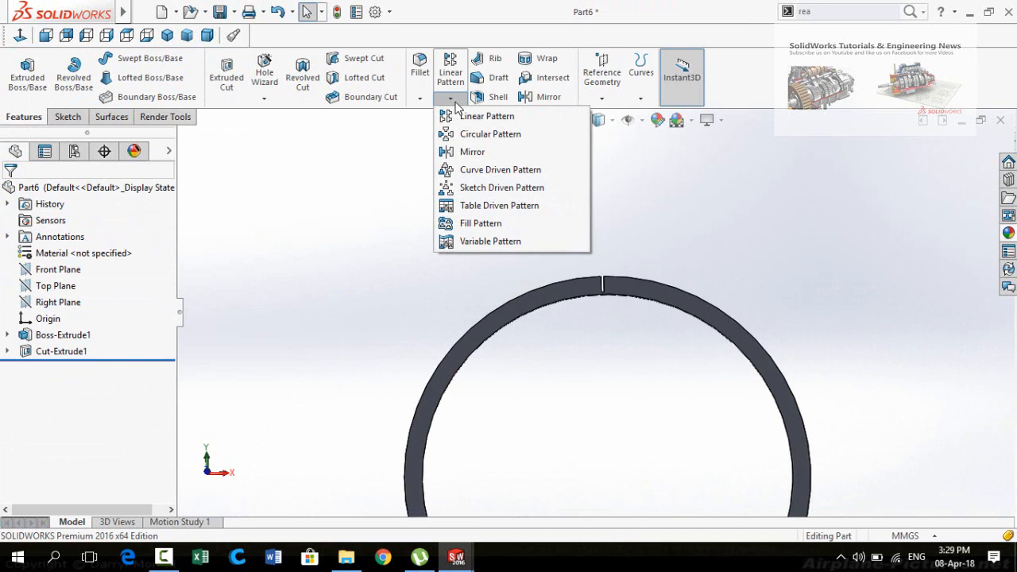
pyautogui.click(483, 141)
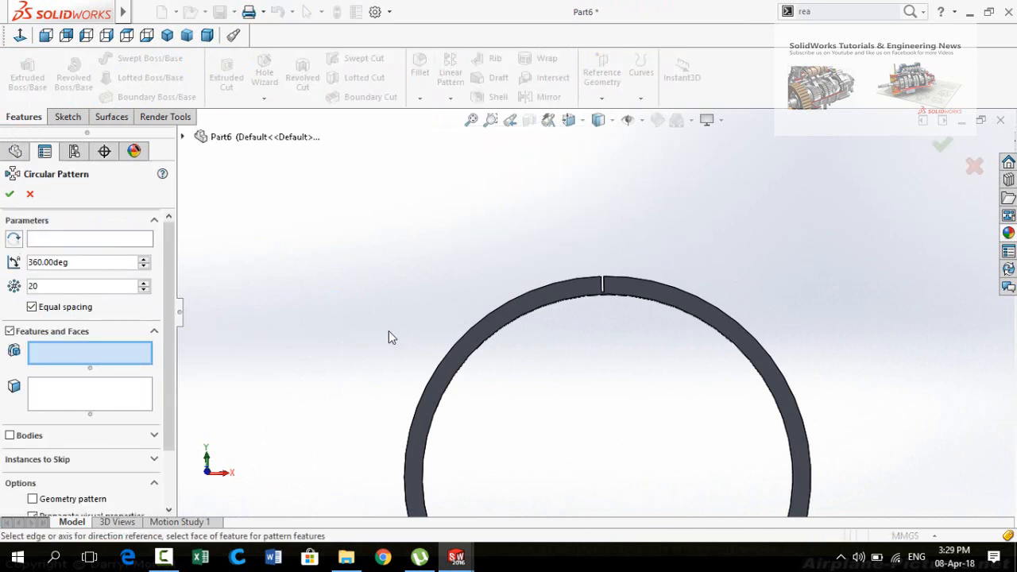
pyautogui.press('z')
pyautogui.click(182, 137)
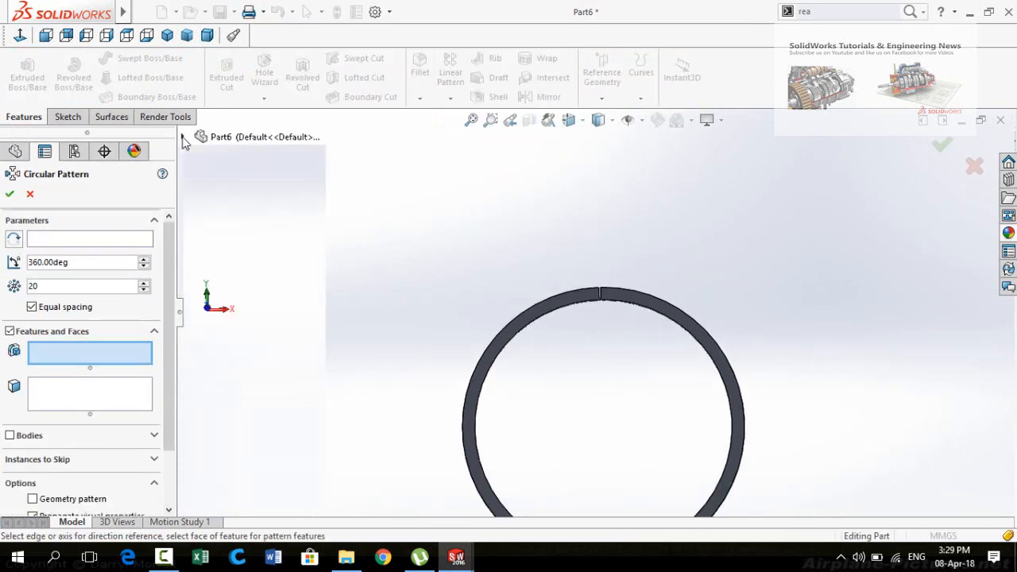
pyautogui.click(251, 301)
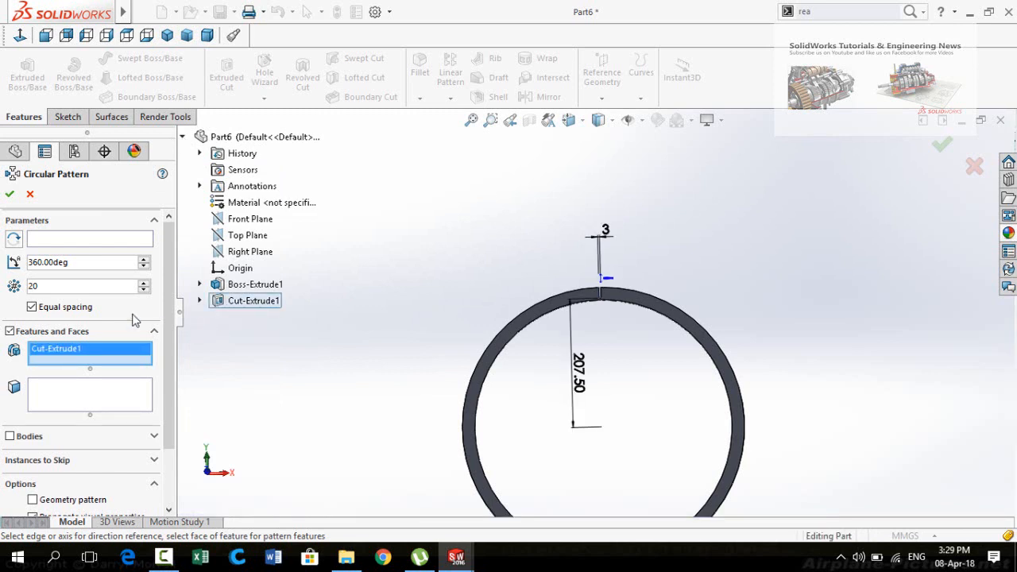
pyautogui.click(79, 241)
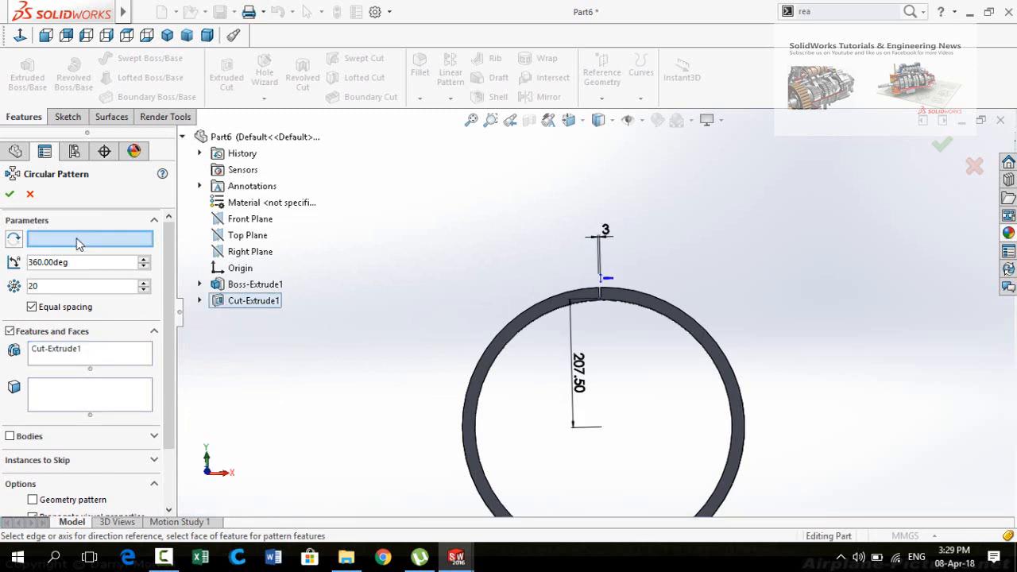
pyautogui.click(495, 364)
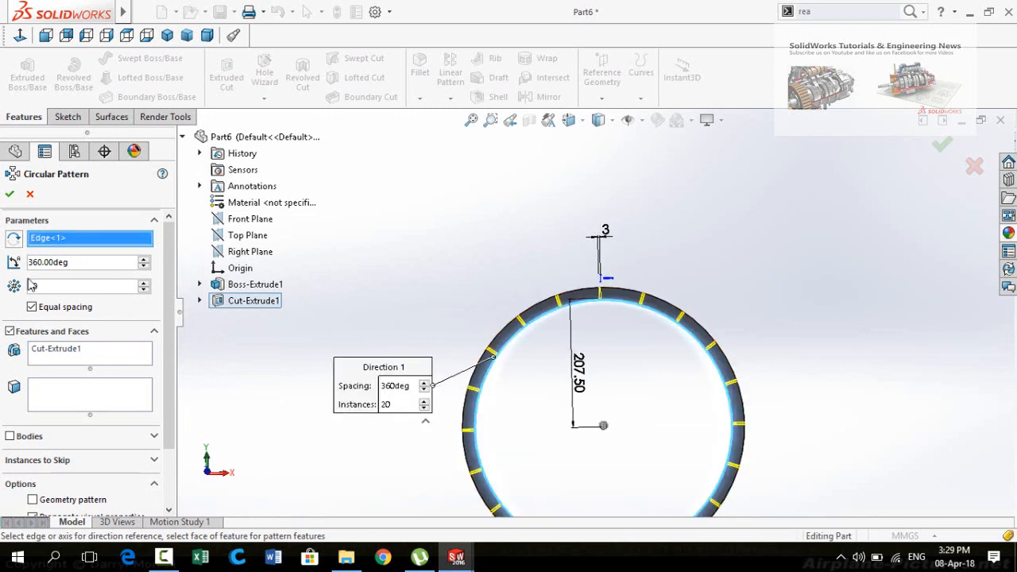
pyautogui.click(9, 194)
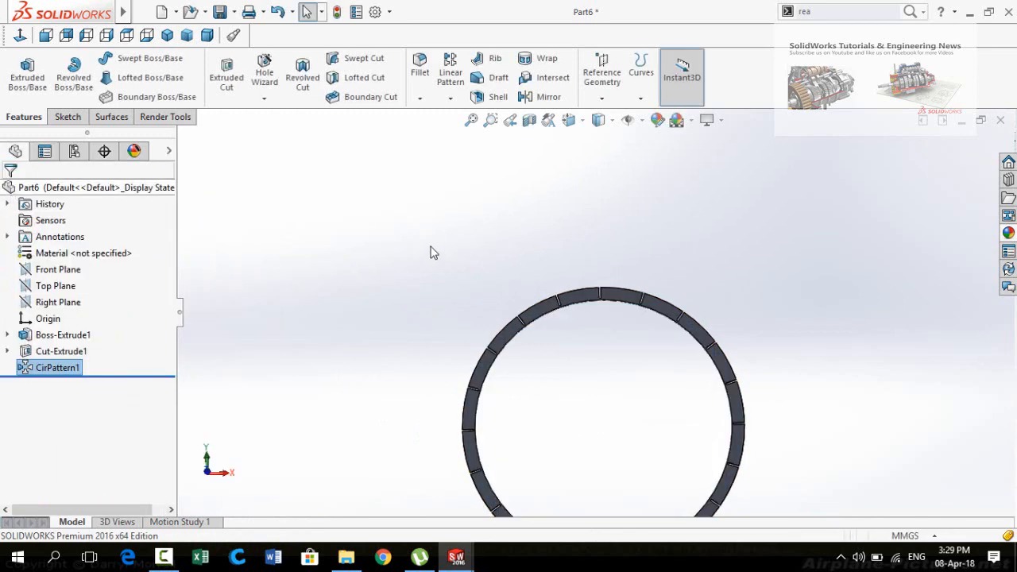
# - Save the part as Regulaging Ring in the wicket gates folder
pyautogui.press('f')
pyautogui.hotkey('ctrl', 's')
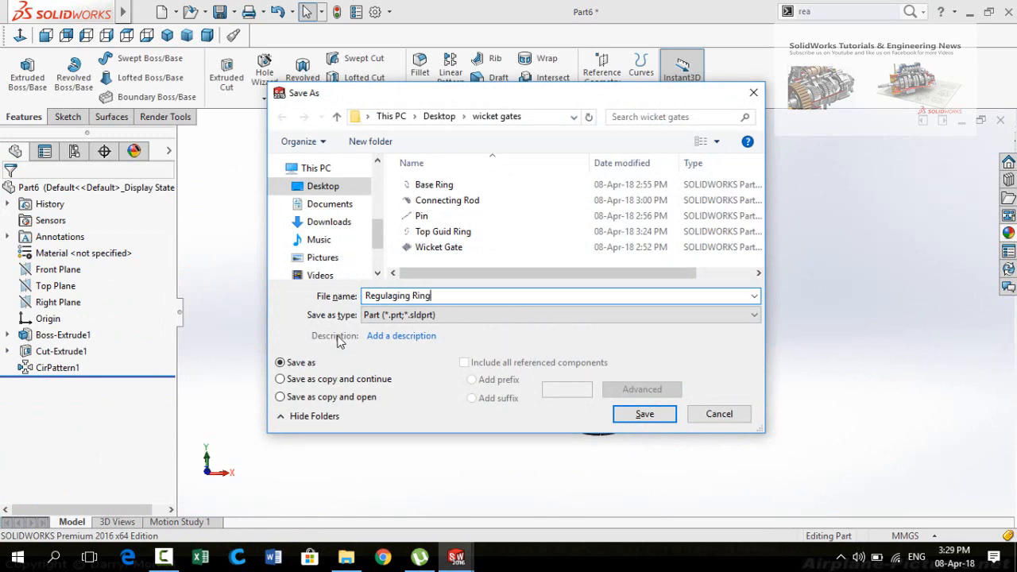
pyautogui.press('Return')
# - Switch to the Assembly document and hide the Base Ring's centerline sketch running across the ring opening
pyautogui.moveTo(455, 393)
pyautogui.mouseDown(button='middle')
pyautogui.moveTo(512, 387)
pyautogui.moveTo(538, 342)
pyautogui.moveTo(460, 395)
pyautogui.mouseUp(button='middle')
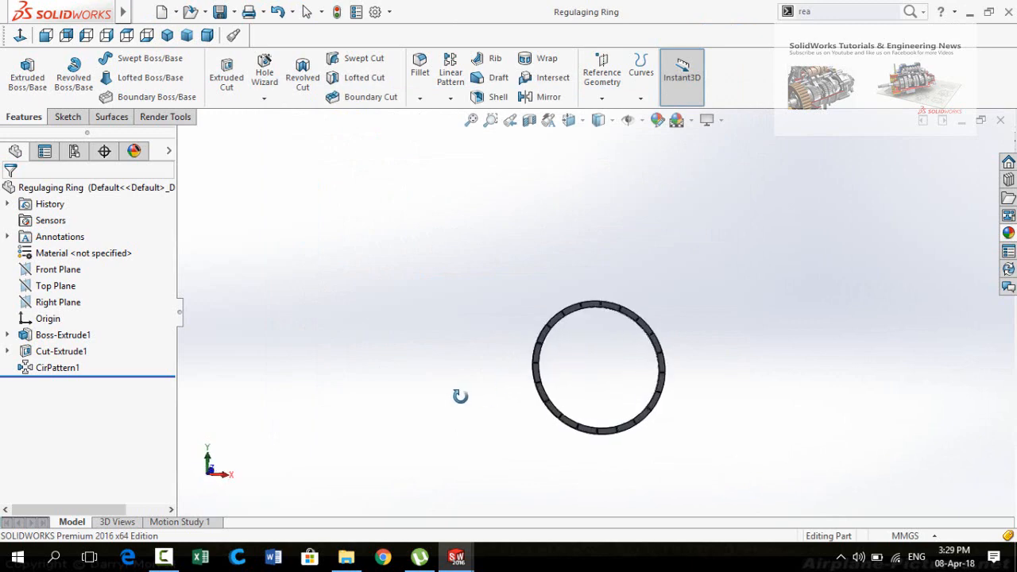
pyautogui.moveTo(456, 556)
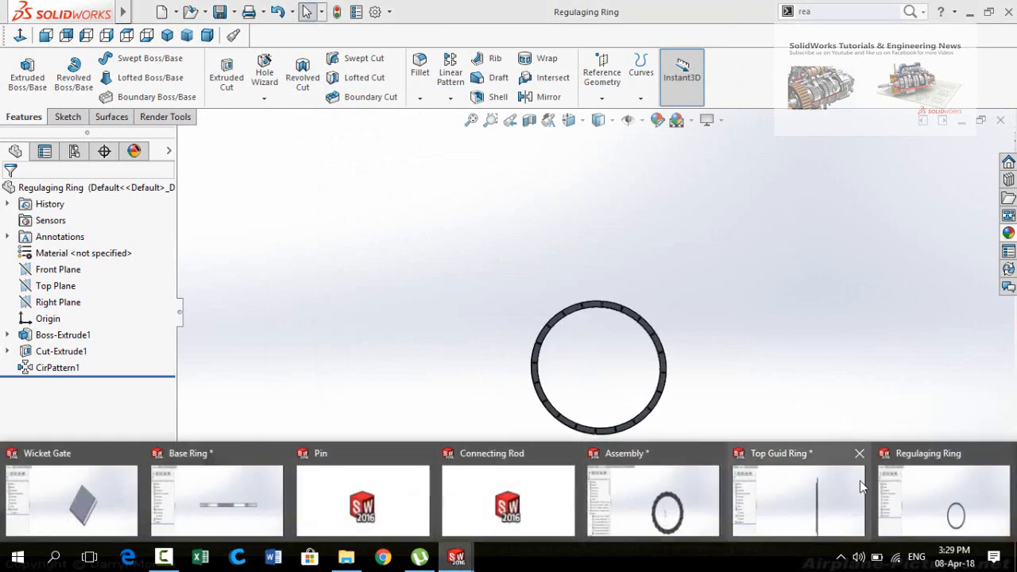
pyautogui.click(658, 492)
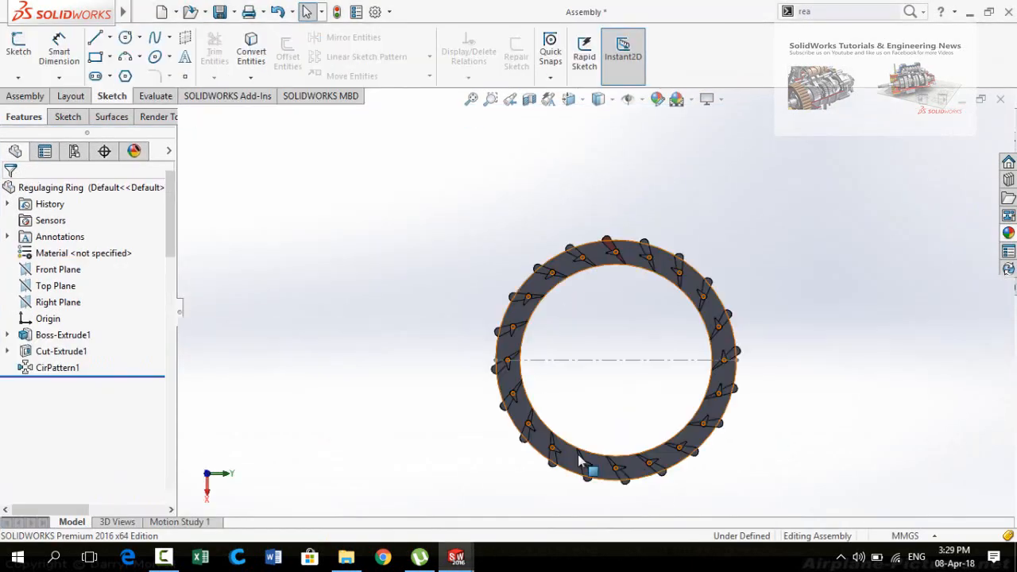
pyautogui.moveTo(482, 434); pyautogui.dragTo(447, 283, button='middle')
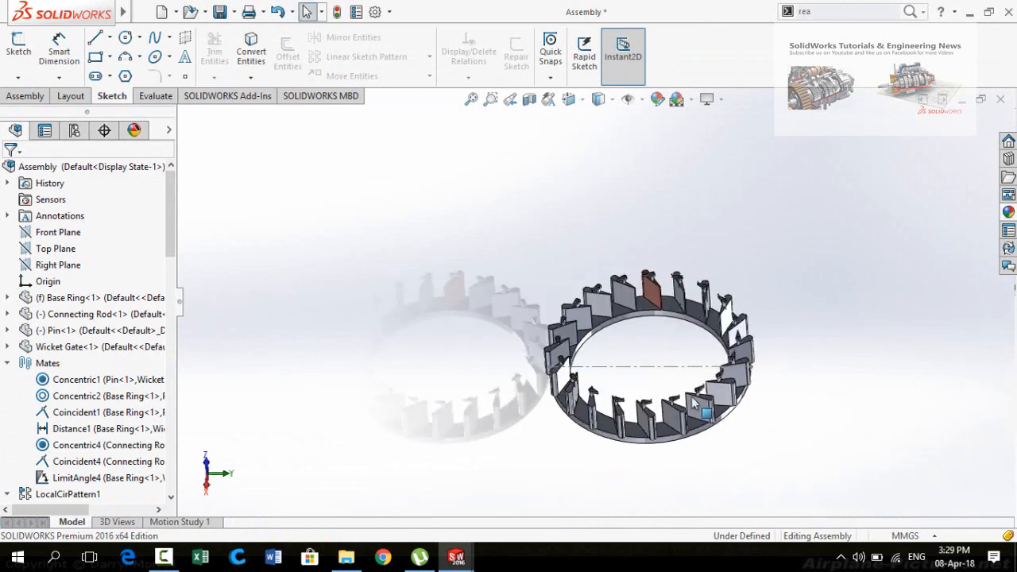
pyautogui.scroll(-5, 648, 374)
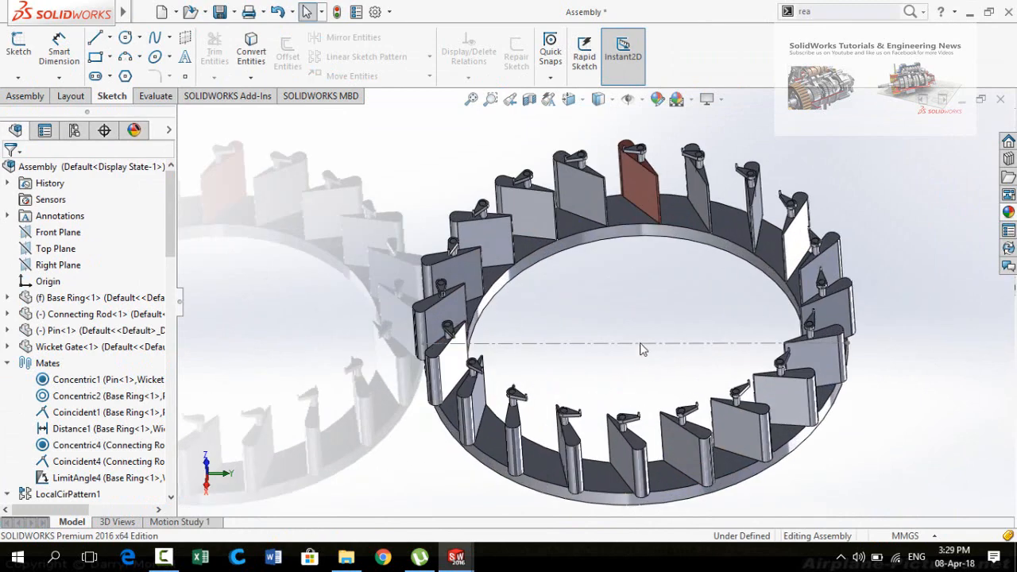
pyautogui.click(642, 346)
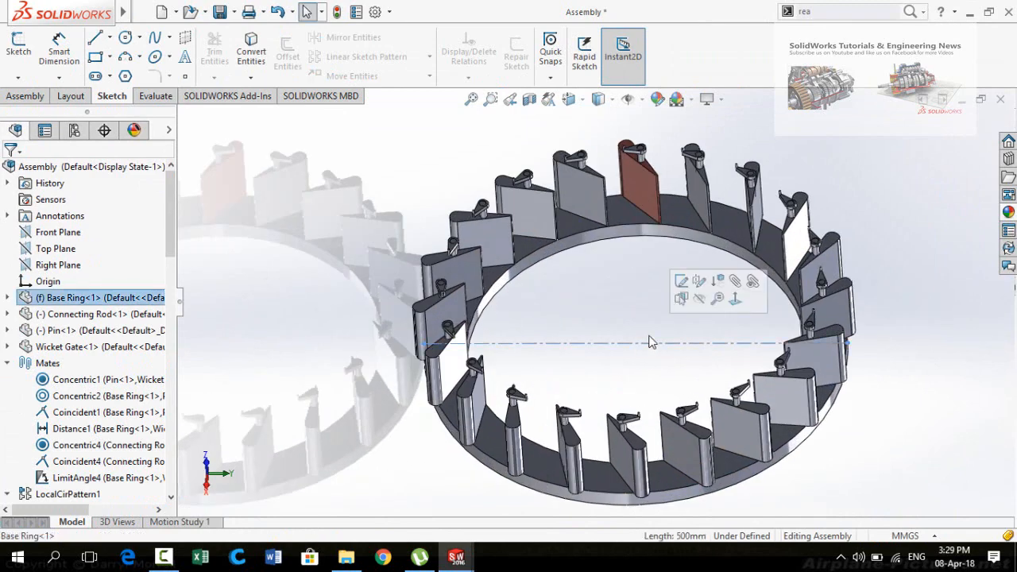
pyautogui.click(700, 300)
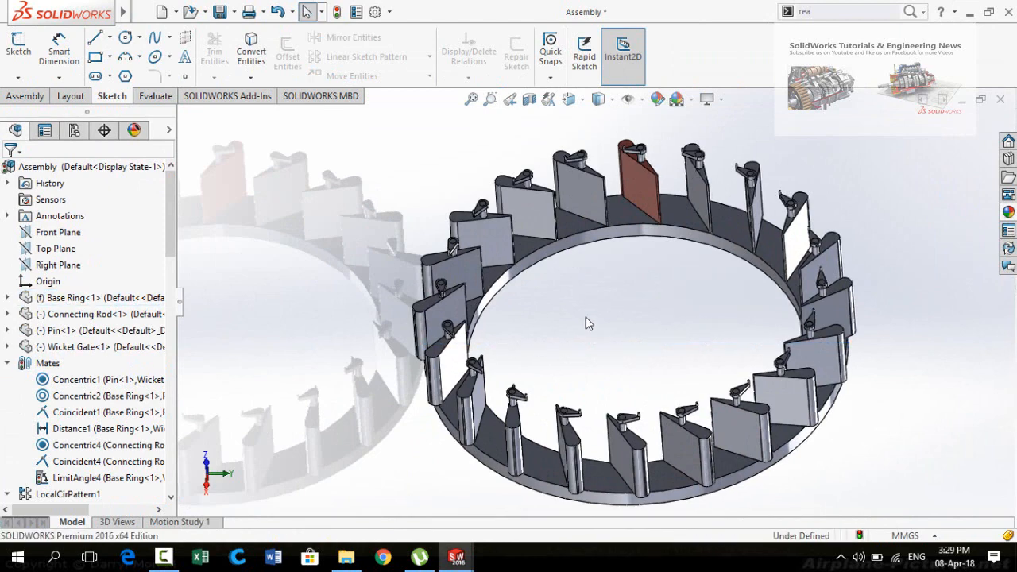
# - Insert the Regulaging Ring and Top Guid Ring parts into the assembly, placing them beside the wicket gate ring
pyautogui.scroll(2, 586, 324)
pyautogui.click(23, 96)
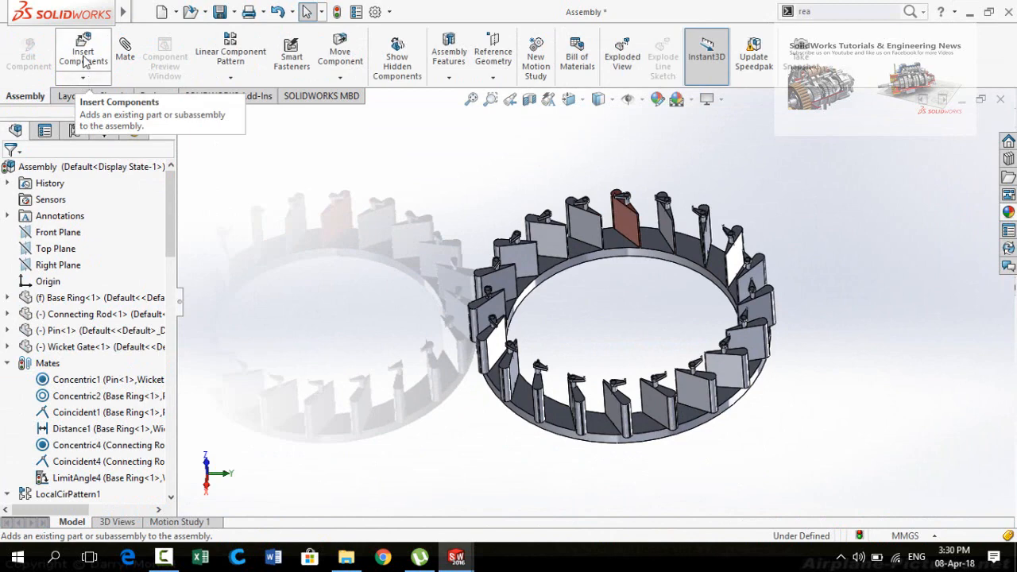
pyautogui.click(84, 54)
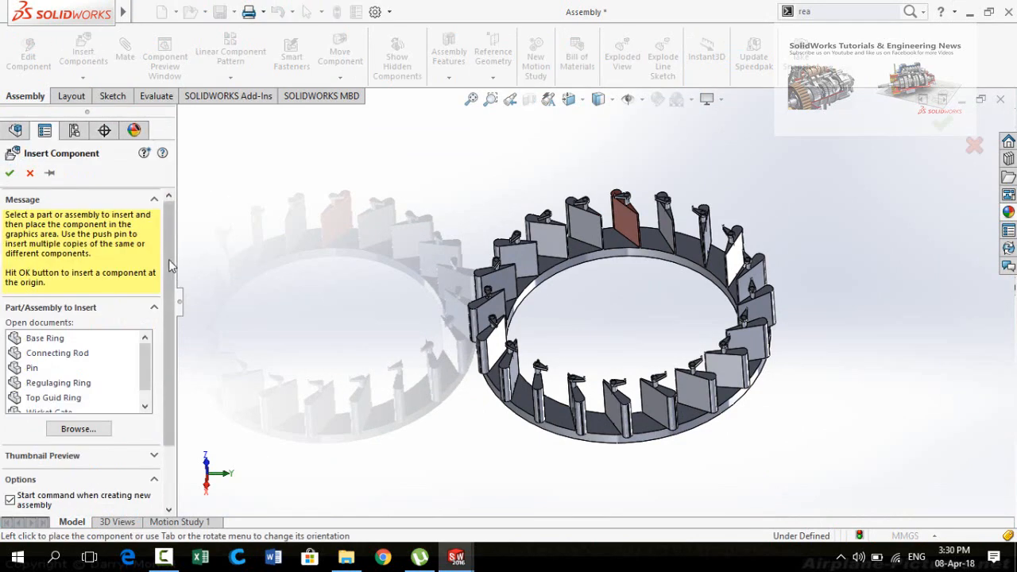
pyautogui.moveTo(169, 259); pyautogui.dragTo(144, 328)
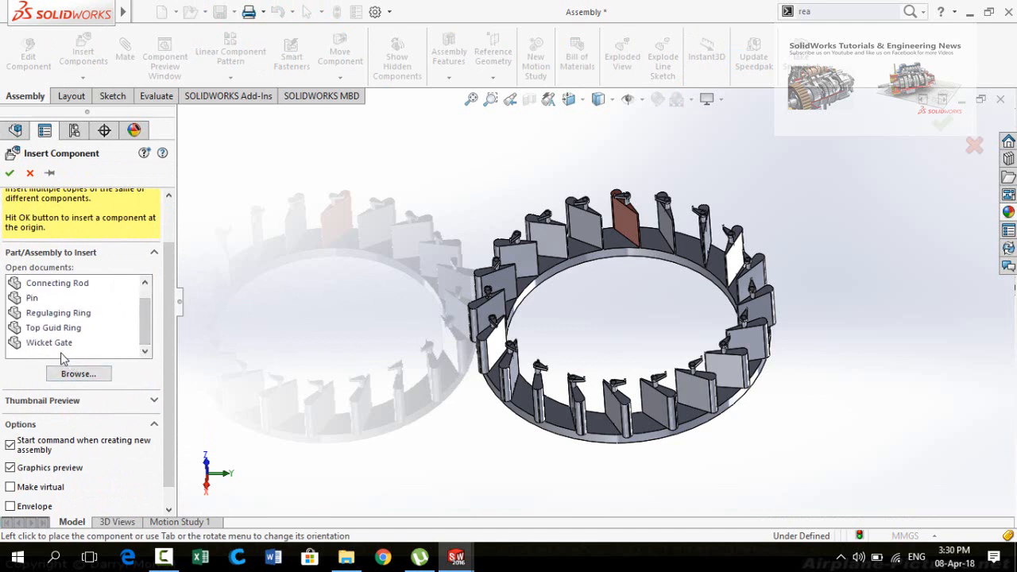
pyautogui.click(55, 328)
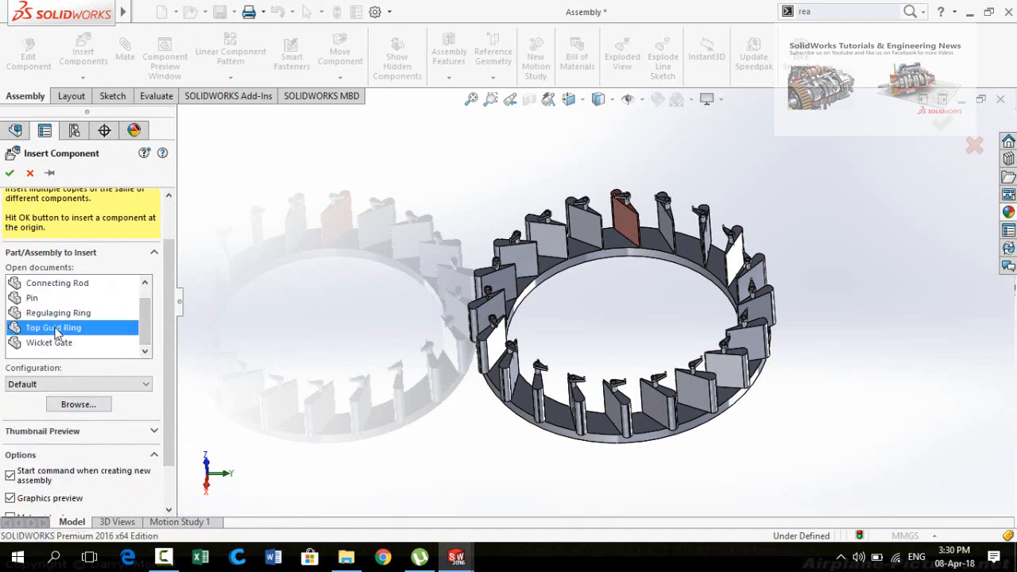
pyautogui.keyDown('ctrl'); pyautogui.click(57, 315); pyautogui.keyUp('ctrl')
pyautogui.click(364, 302)
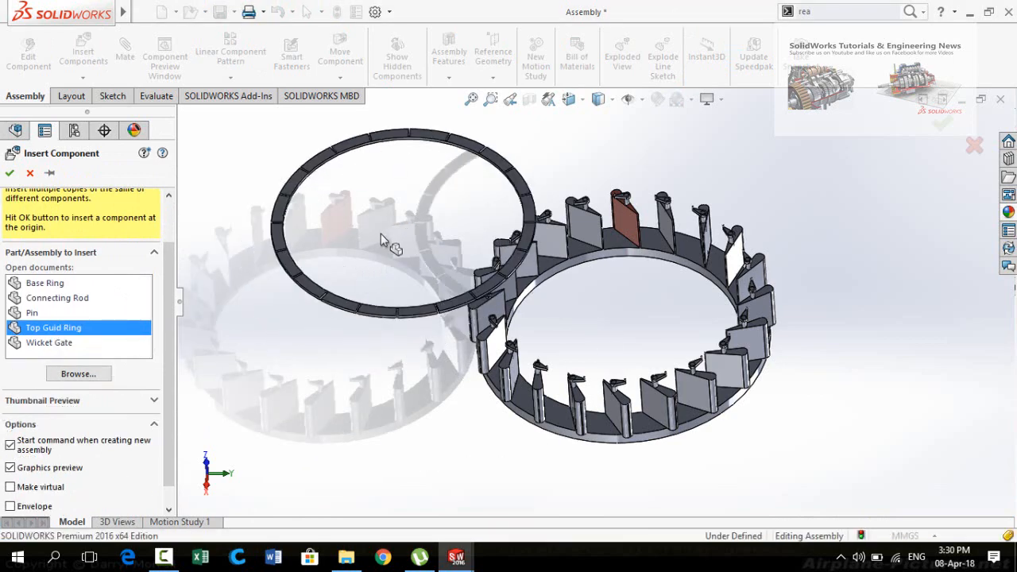
pyautogui.click(381, 236)
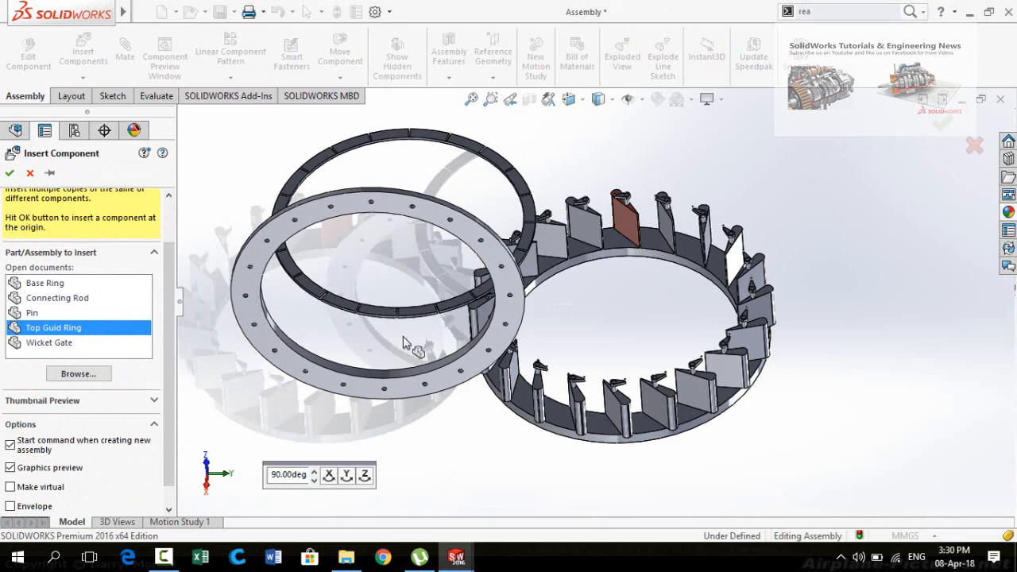
pyautogui.click(403, 337)
# - Mate the Top Guid Ring's inner cylindrical face concentric with the Base Ring's outer cylindrical face, flipping the mate alignment
pyautogui.scroll(-3, 469, 379)
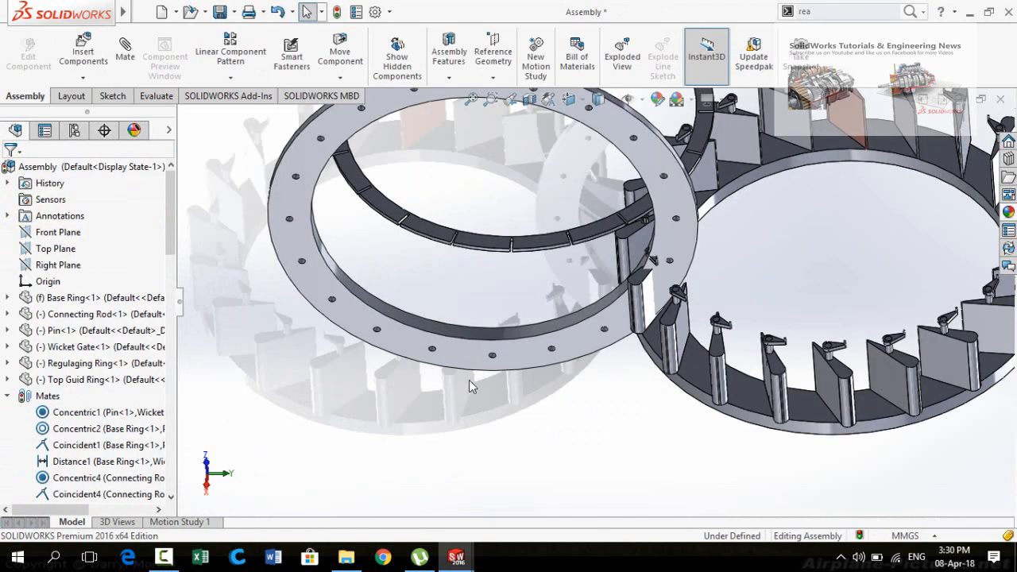
pyautogui.click(489, 338)
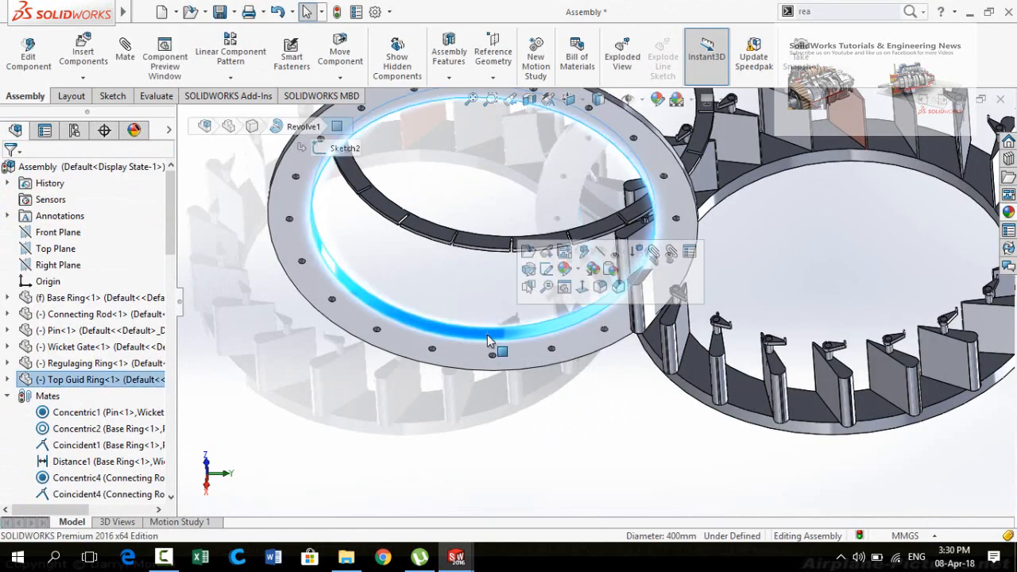
pyautogui.click(653, 251)
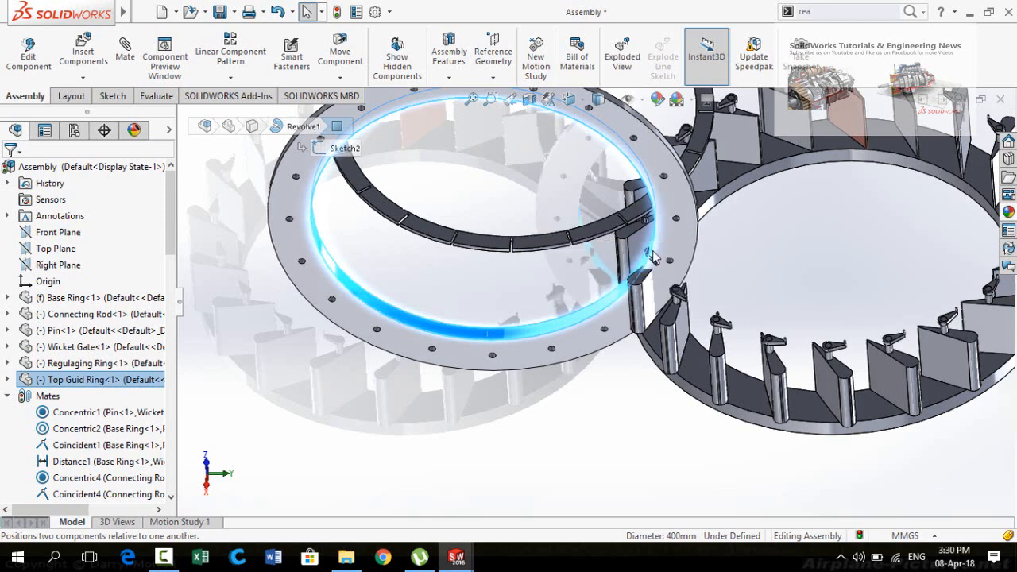
pyautogui.scroll(5, 536, 281)
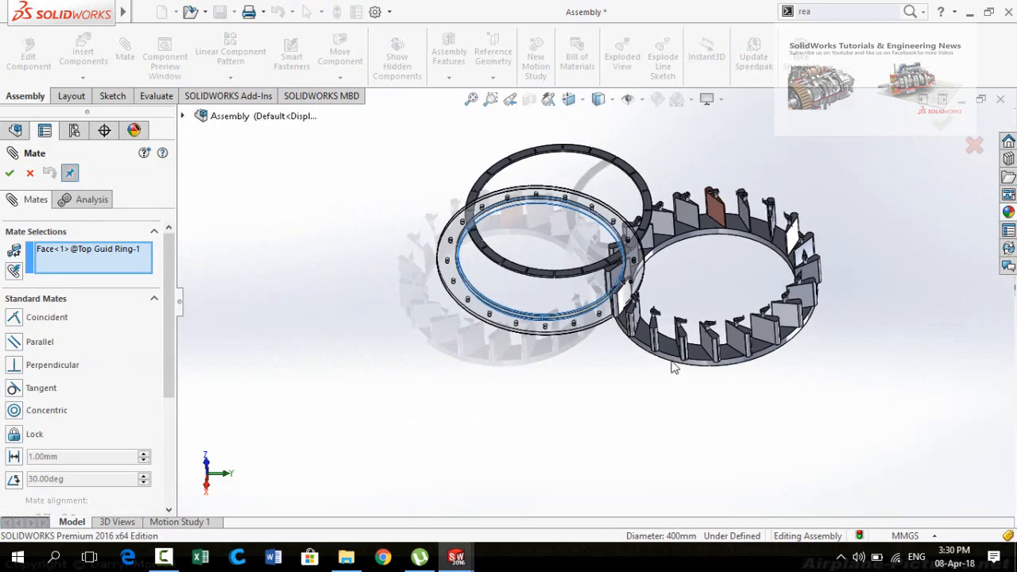
pyautogui.scroll(-5, 628, 342)
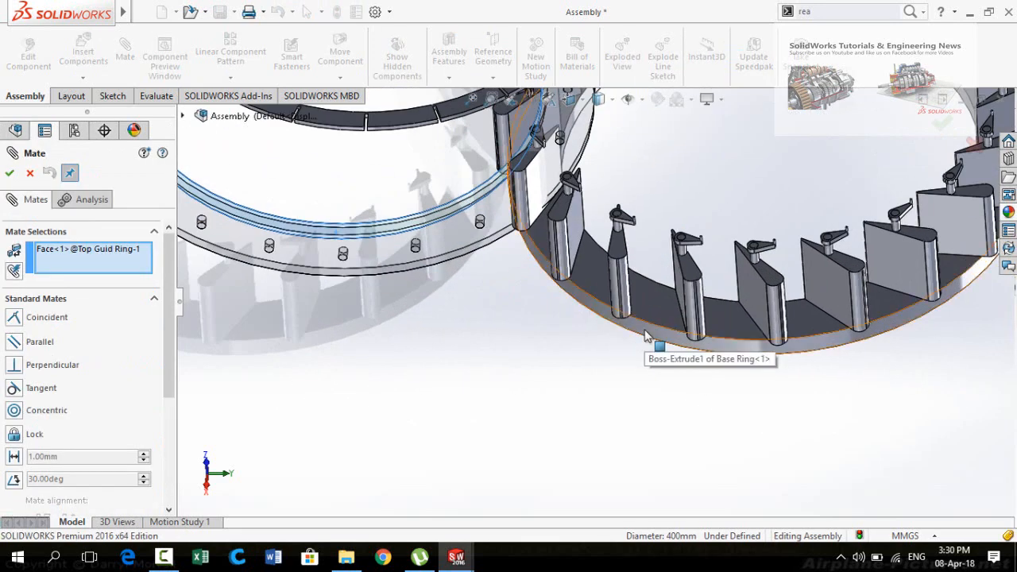
pyautogui.click(645, 338)
pyautogui.scroll(5, 492, 334)
pyautogui.moveTo(456, 259); pyautogui.dragTo(477, 182, button='middle')
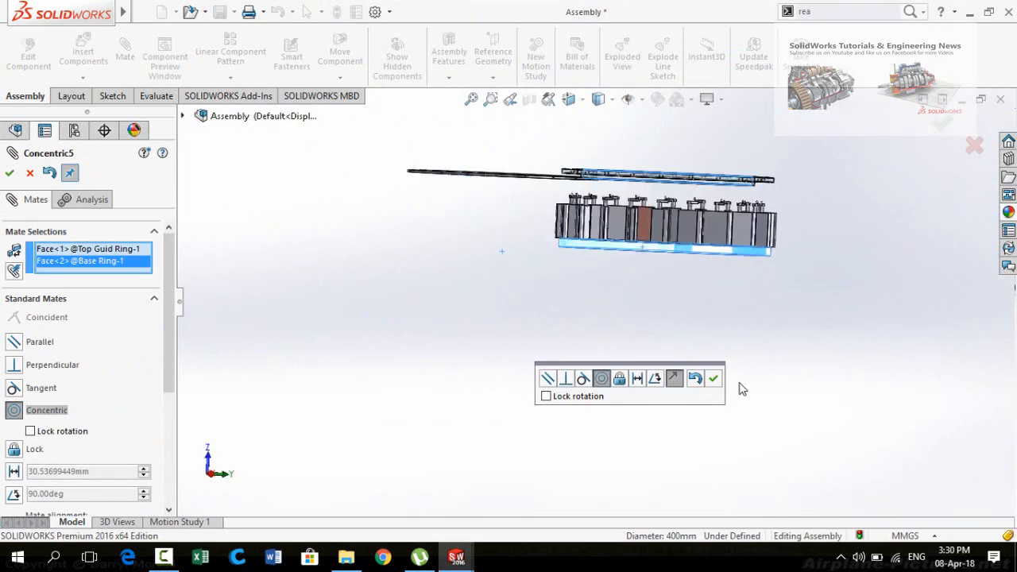
pyautogui.click(675, 382)
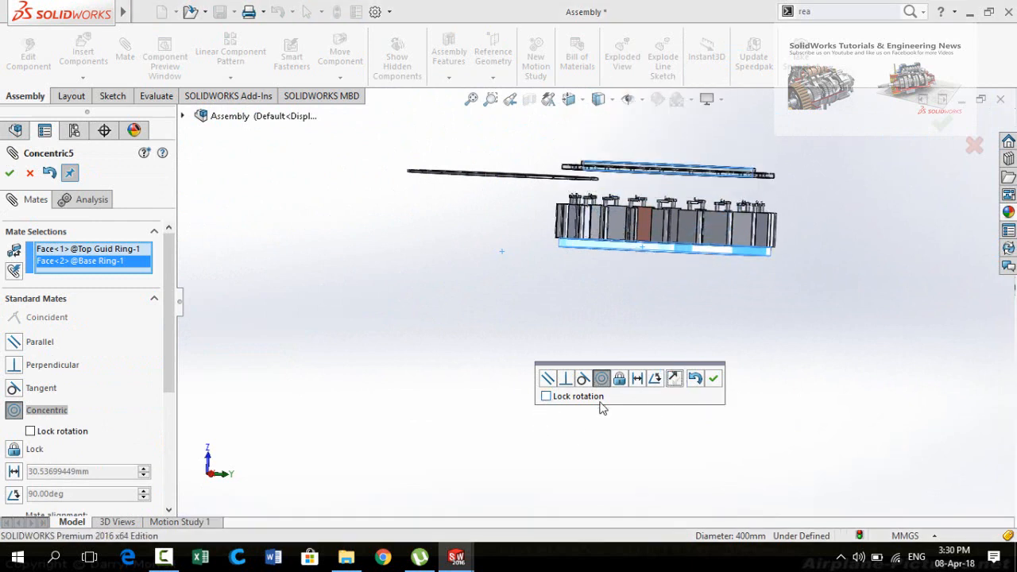
pyautogui.click(714, 380)
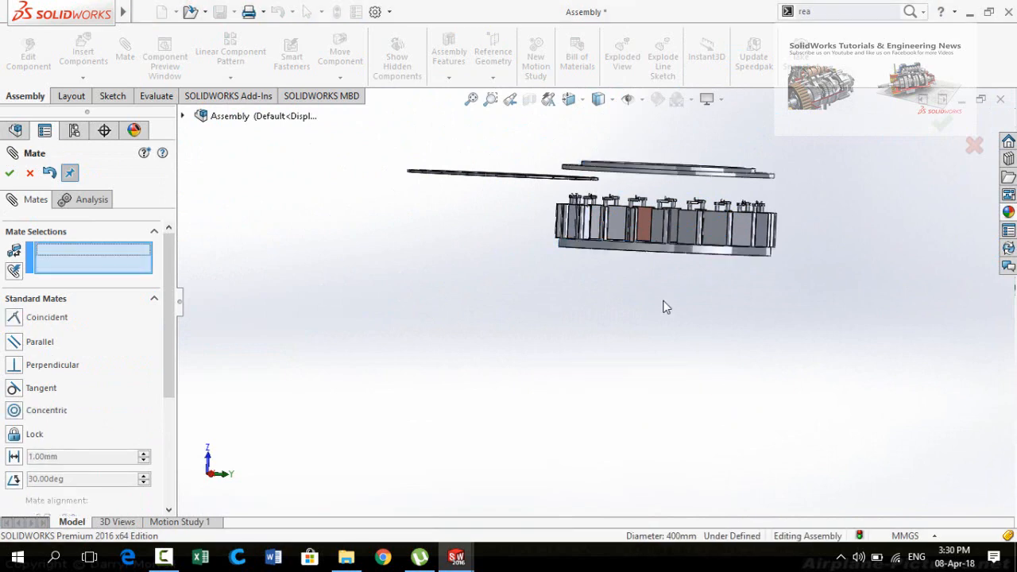
# - Add a concentric mate between one wicket gate's pin and the corresponding hole in the Top Guid Ring
pyautogui.moveTo(663, 302); pyautogui.dragTo(644, 409, button='middle')
pyautogui.scroll(-6, 610, 264)
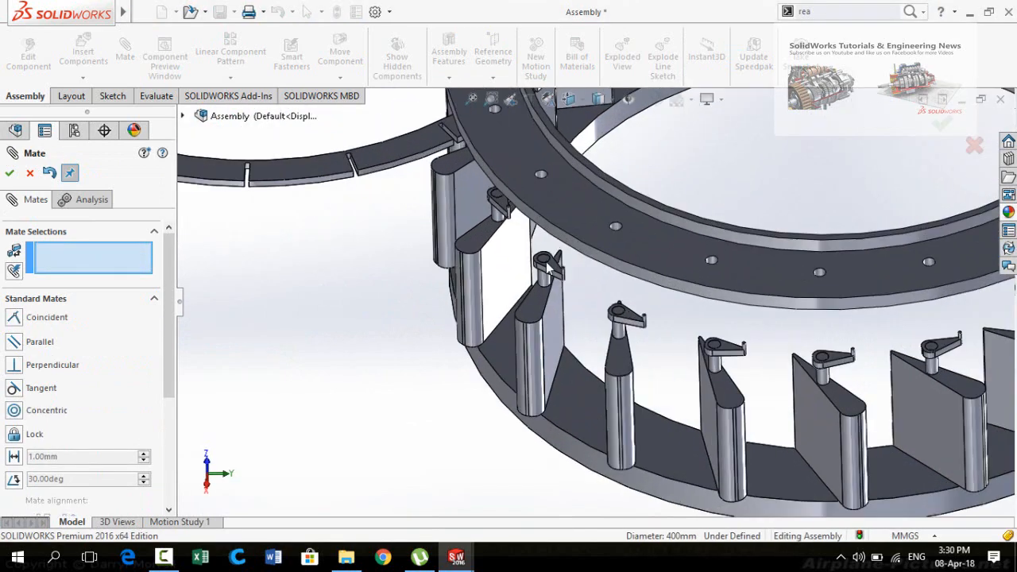
pyautogui.scroll(-3, 550, 270)
pyautogui.click(557, 306)
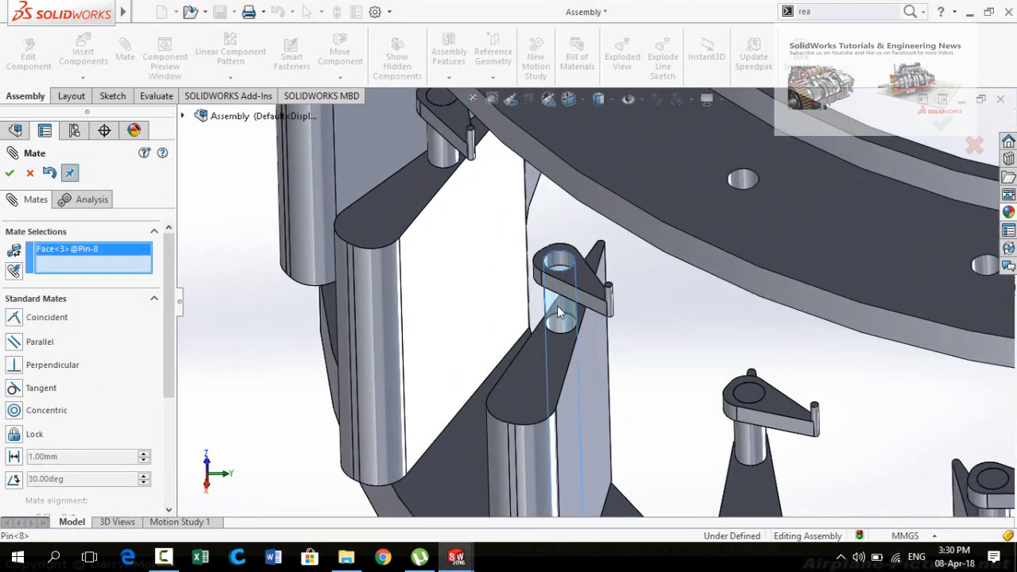
pyautogui.click(746, 181)
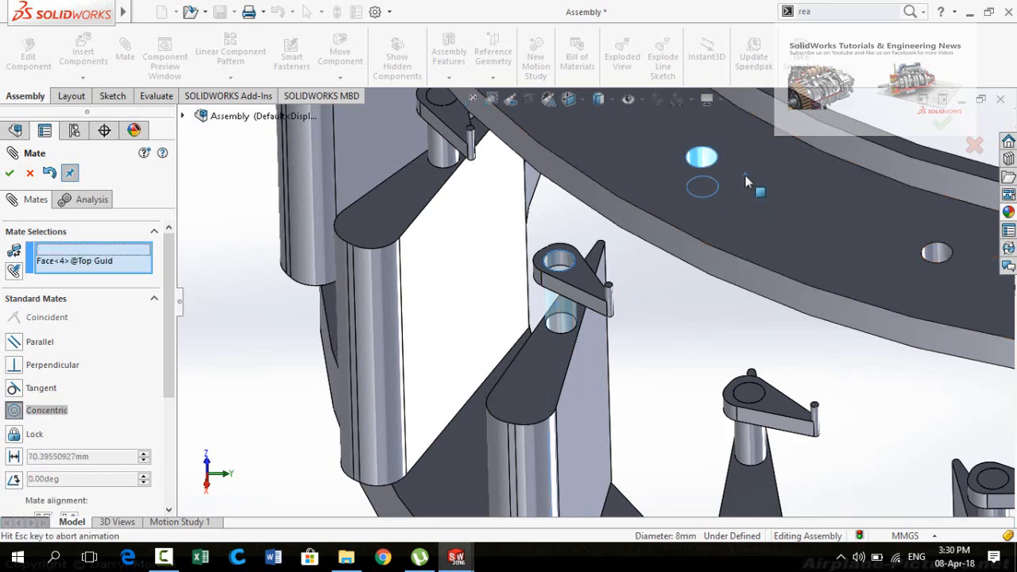
pyautogui.scroll(6, 668, 199)
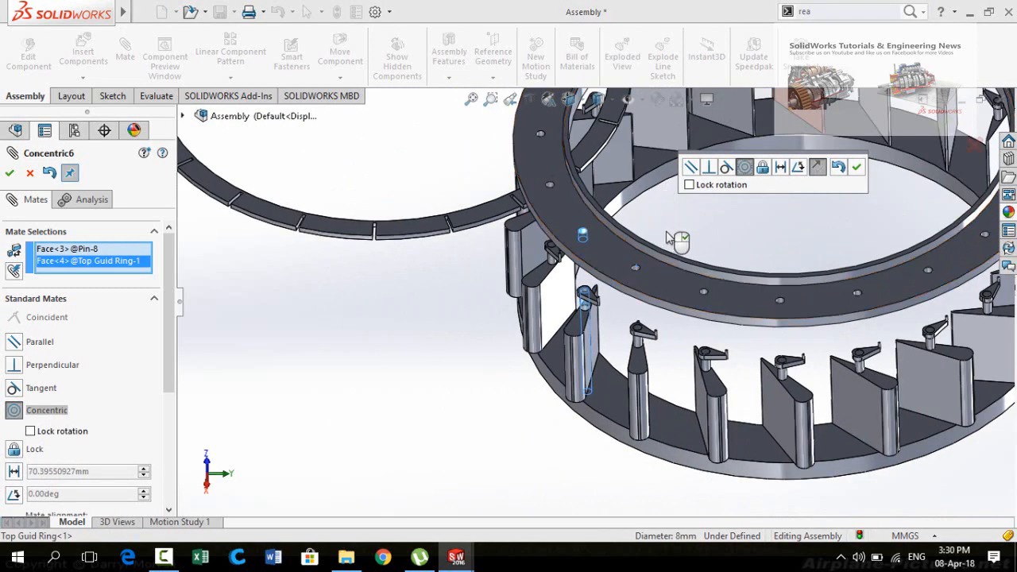
pyautogui.click(856, 168)
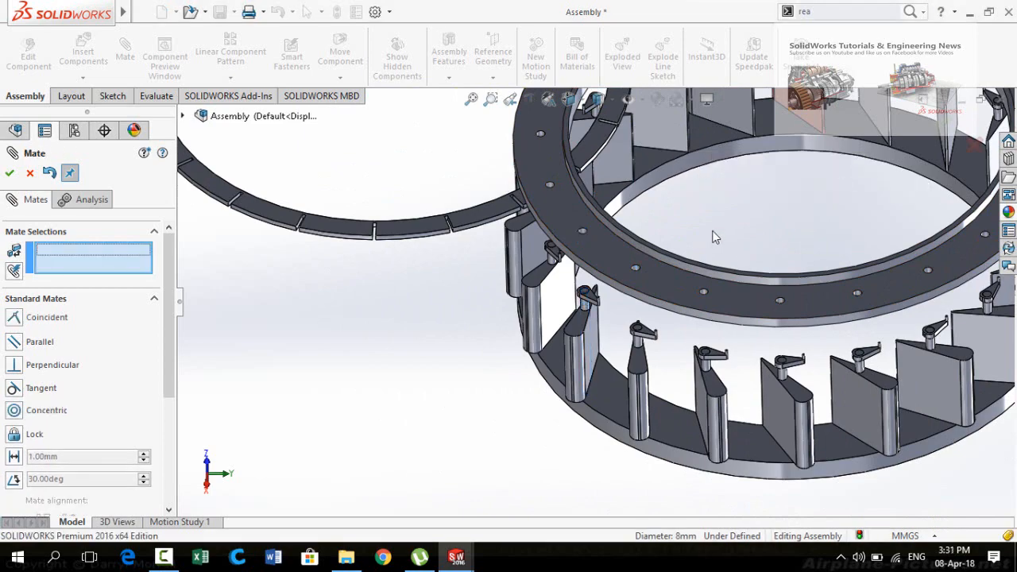
# - Add a 1 mm distance mate between a wicket gate's top face and the Top Guid Ring's underside, and finish mating
pyautogui.moveTo(712, 230); pyautogui.dragTo(636, 326, button='middle')
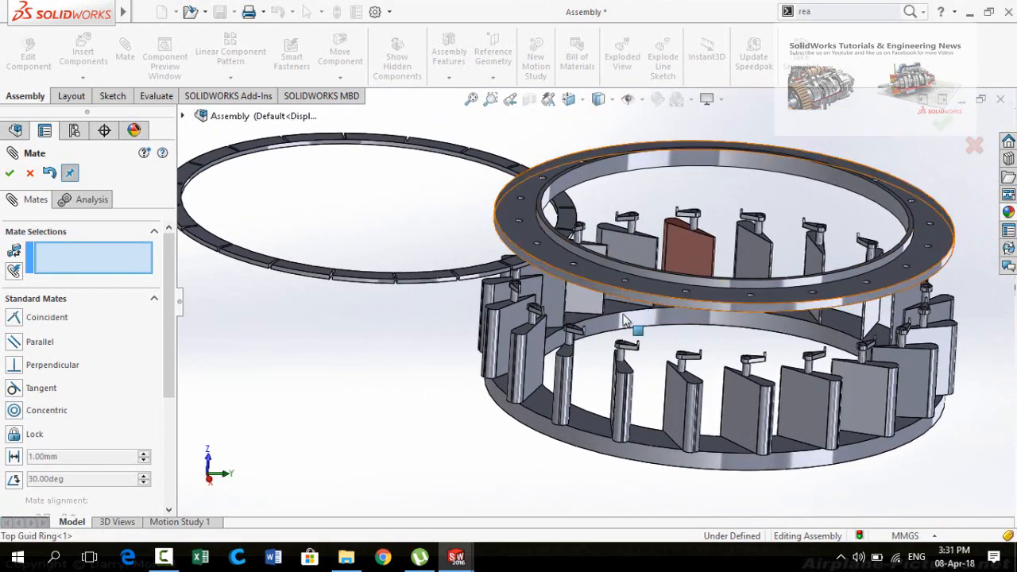
pyautogui.scroll(-2, 582, 357)
pyautogui.scroll(-2, 583, 358)
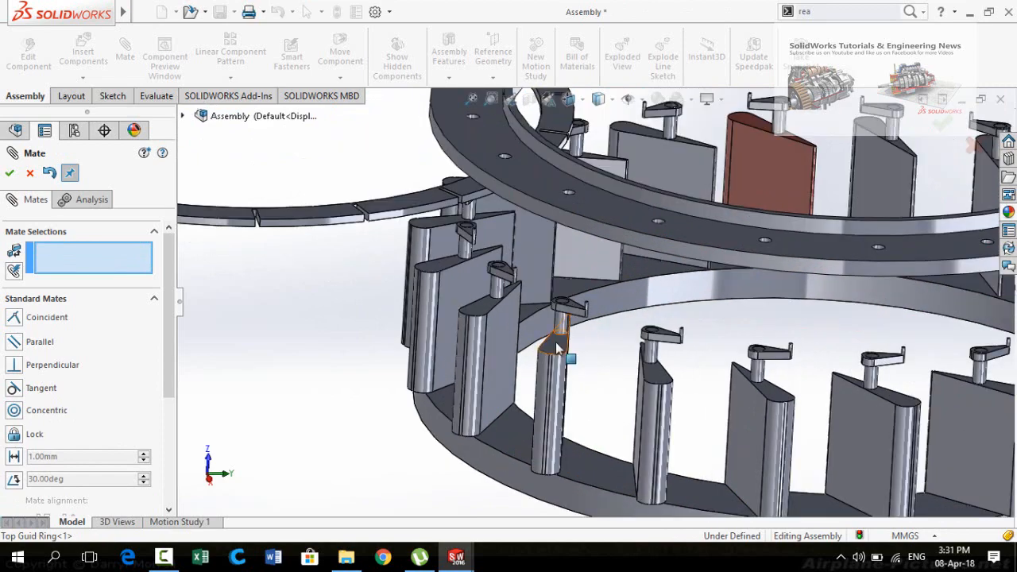
pyautogui.click(559, 348)
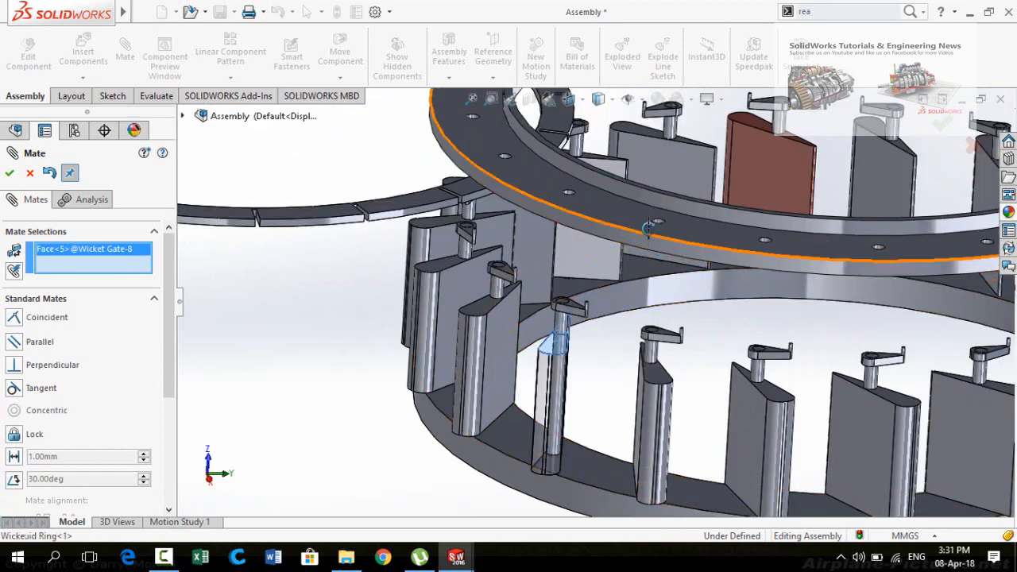
pyautogui.moveTo(648, 229); pyautogui.dragTo(654, 129, button='middle')
pyautogui.click(618, 260)
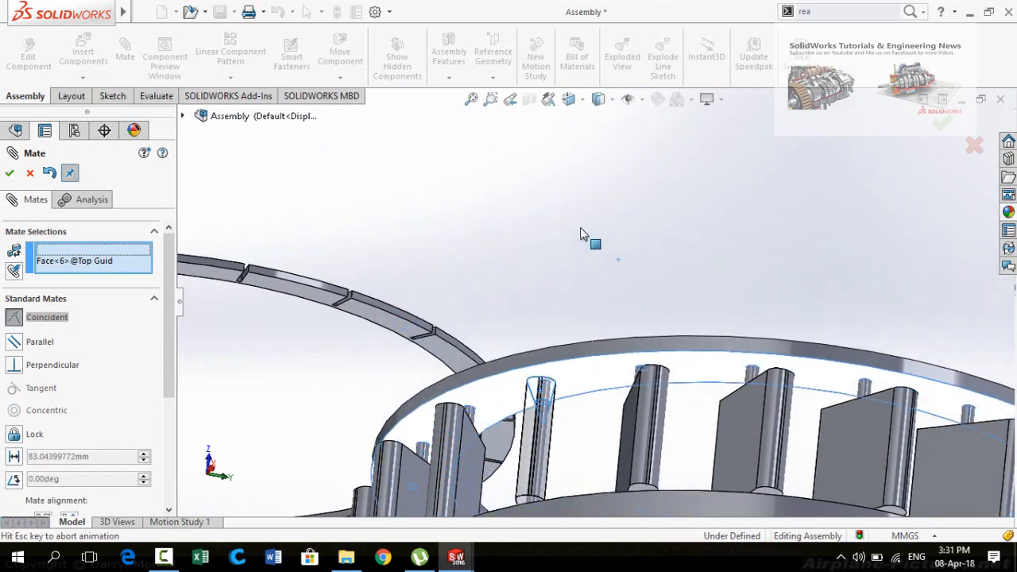
pyautogui.moveTo(617, 268); pyautogui.dragTo(617, 291, button='middle')
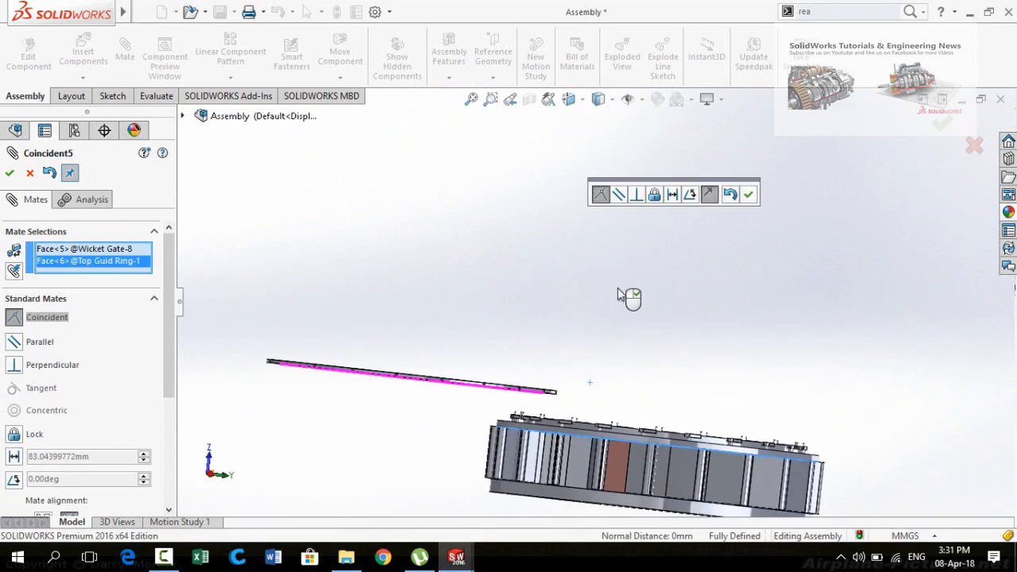
pyautogui.click(672, 196)
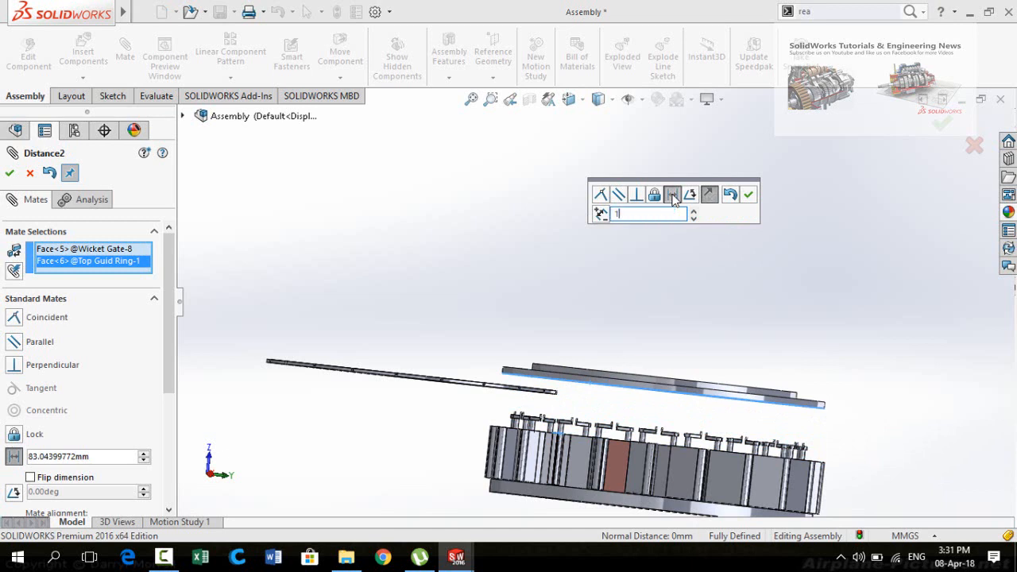
pyautogui.write('1')
pyautogui.press('Return')
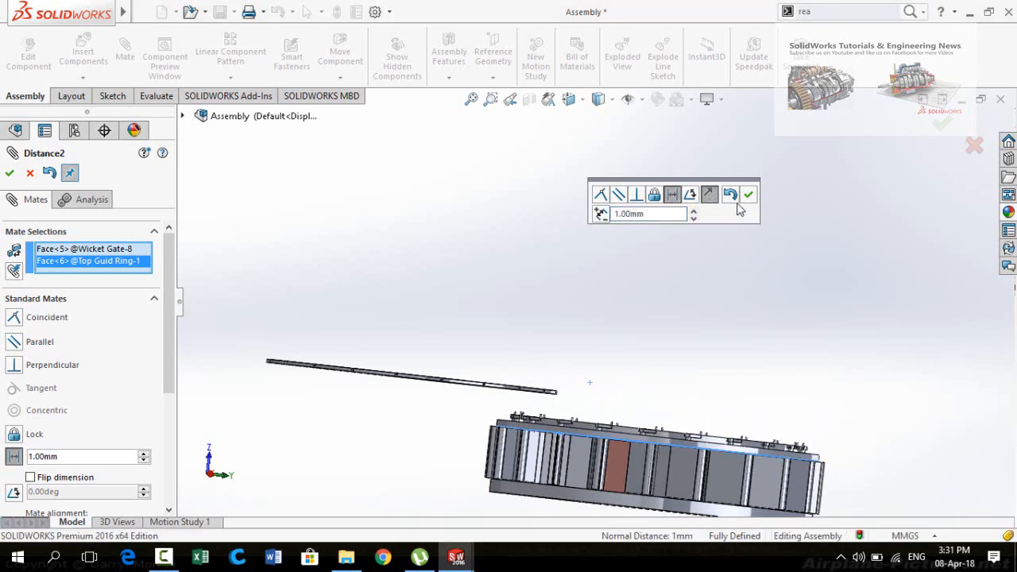
pyautogui.click(749, 197)
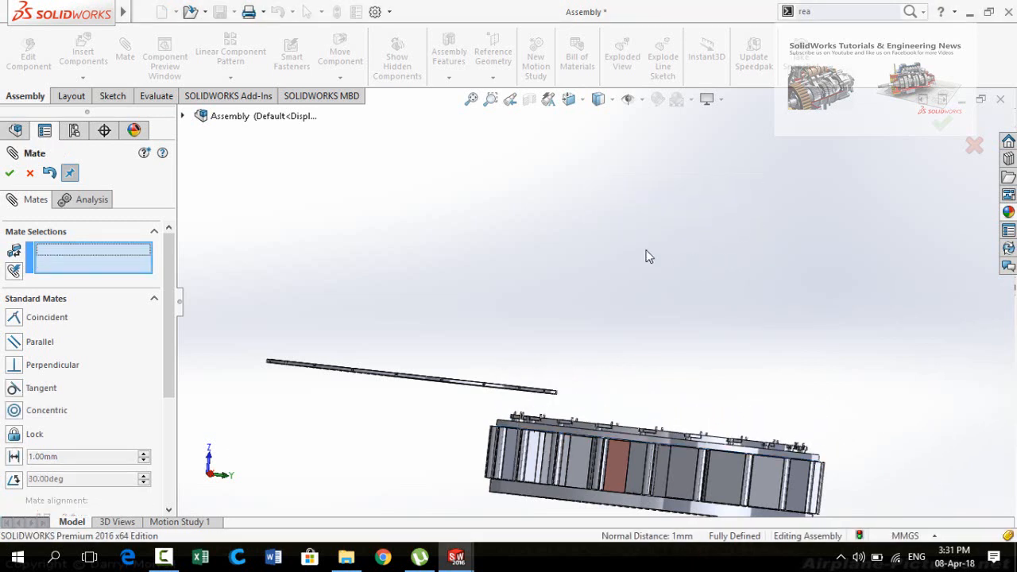
pyautogui.moveTo(652, 223); pyautogui.dragTo(604, 310, button='middle')
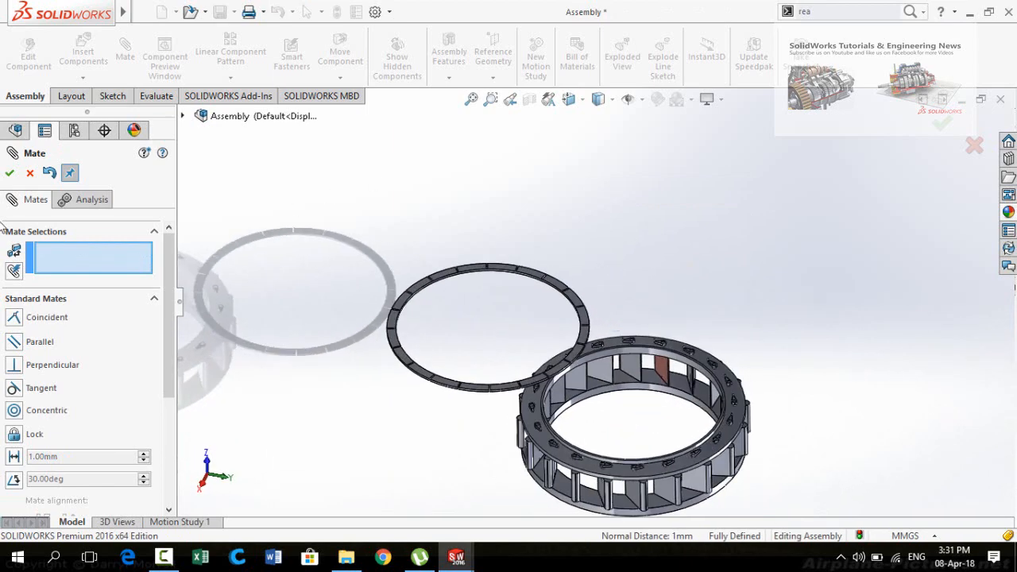
pyautogui.click(8, 173)
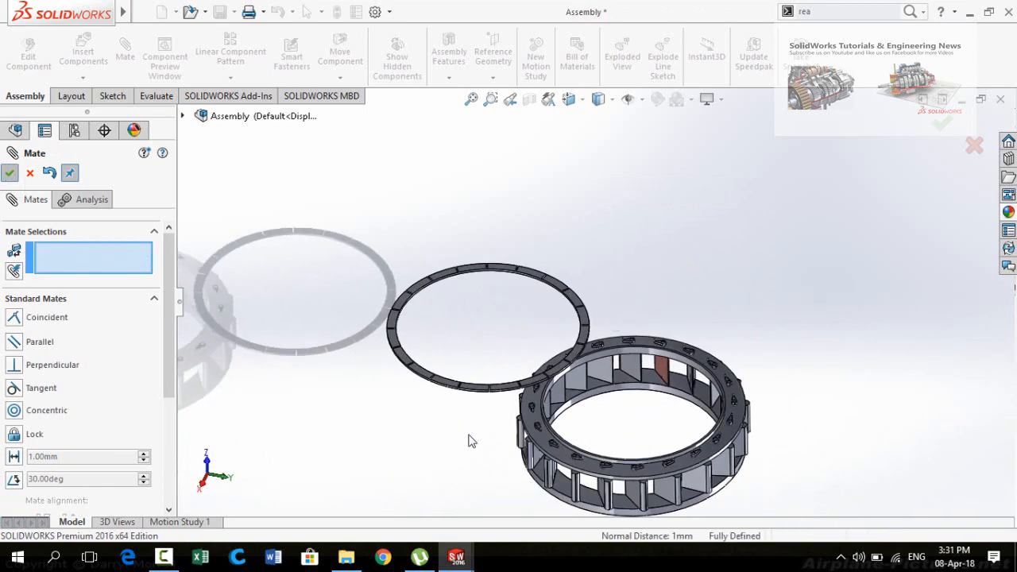
# - Examine the slotted Regulaging Ring and the connecting rods standing above the mated Top Guid Ring
pyautogui.moveTo(508, 398); pyautogui.dragTo(560, 407, button='middle')
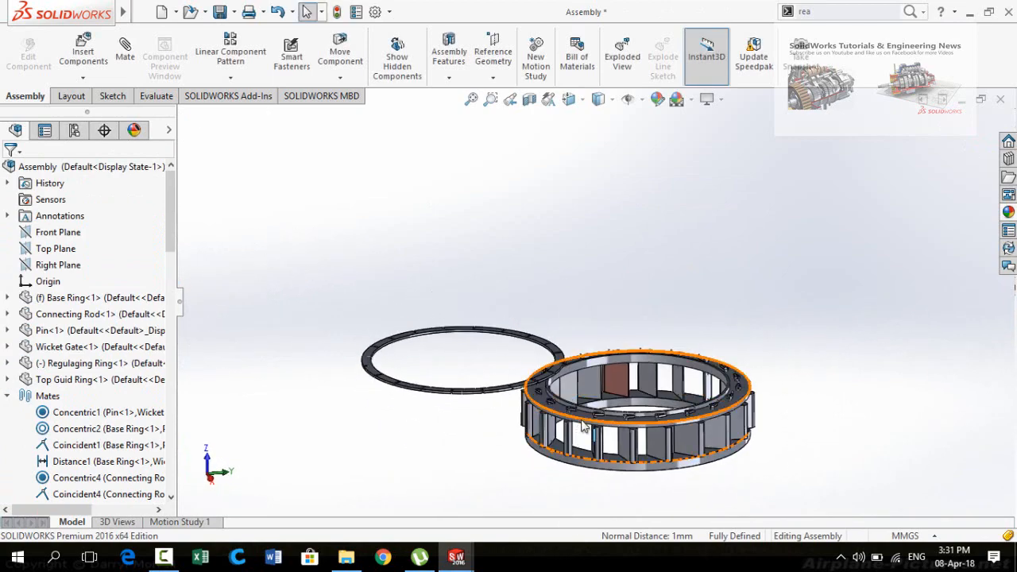
pyautogui.scroll(-5, 559, 401)
pyautogui.scroll(2, 574, 269)
pyautogui.scroll(2, 490, 271)
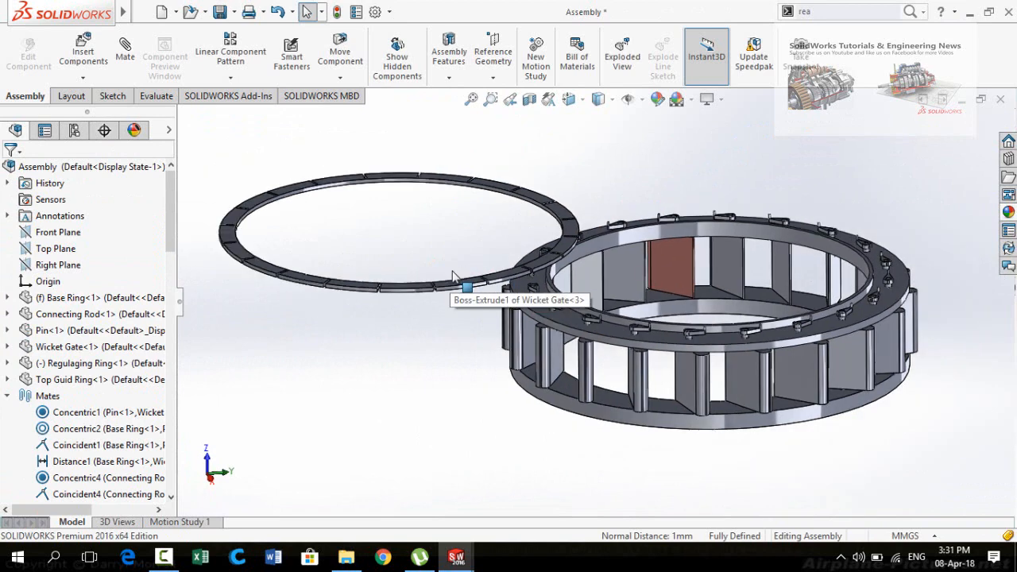
pyautogui.scroll(-4, 552, 276)
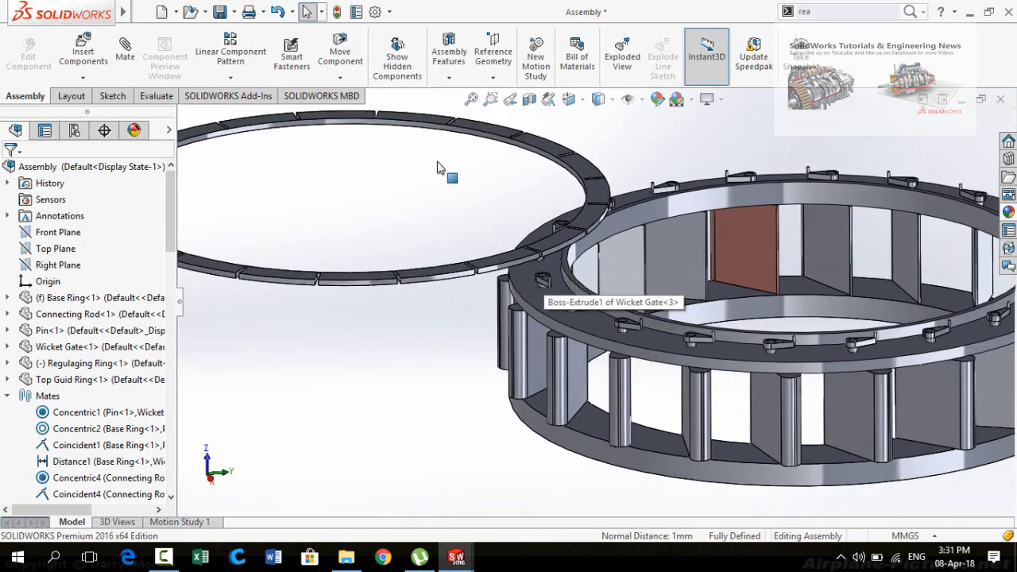
pyautogui.scroll(-4, 435, 163)
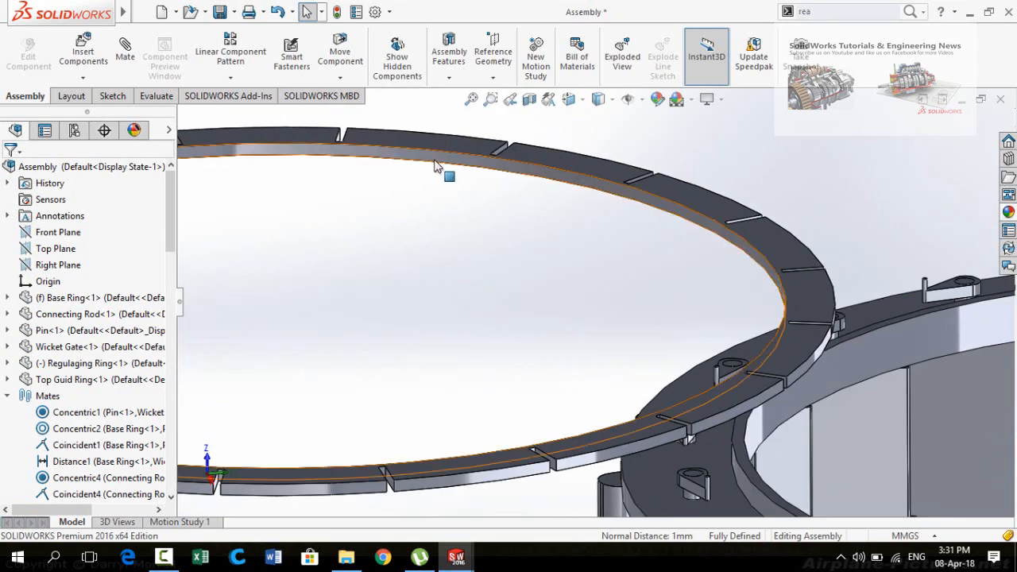
pyautogui.scroll(3, 442, 191)
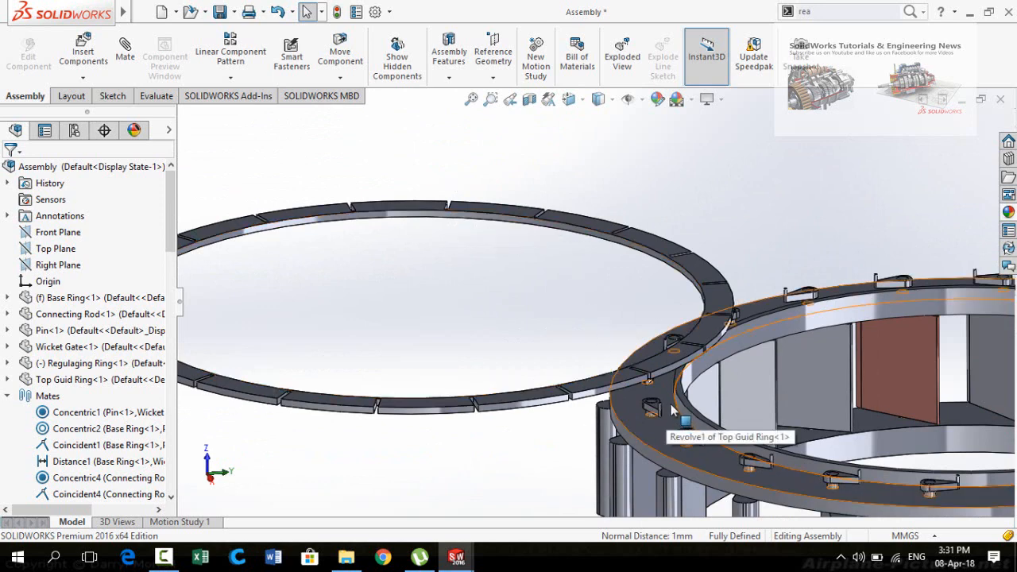
pyautogui.scroll(-2, 411, 226)
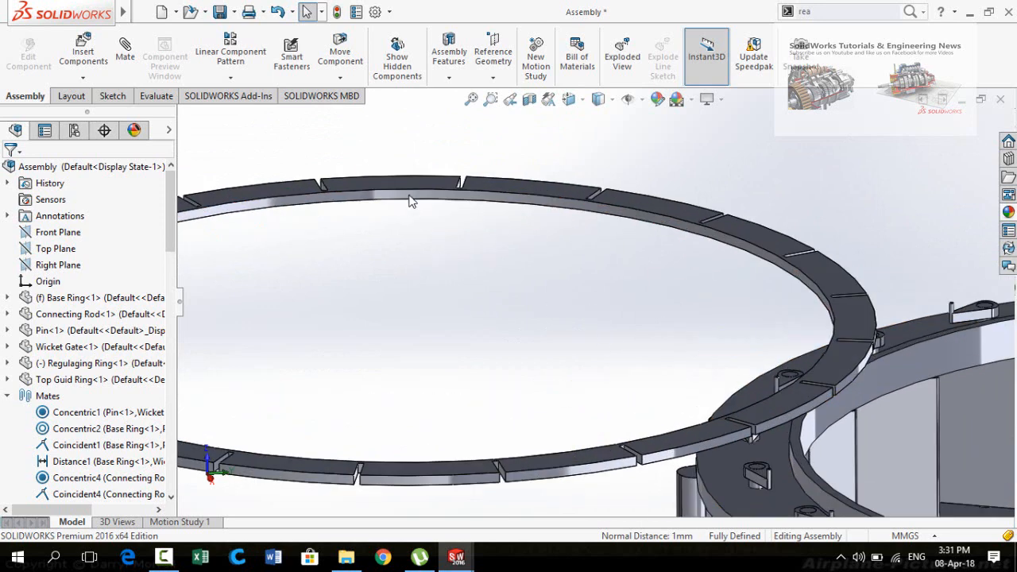
# - Mate the Regulaging Ring's inner cylindrical face concentric with the cylindrical face of the Top Guid Ring's raised lip
pyautogui.click(411, 200)
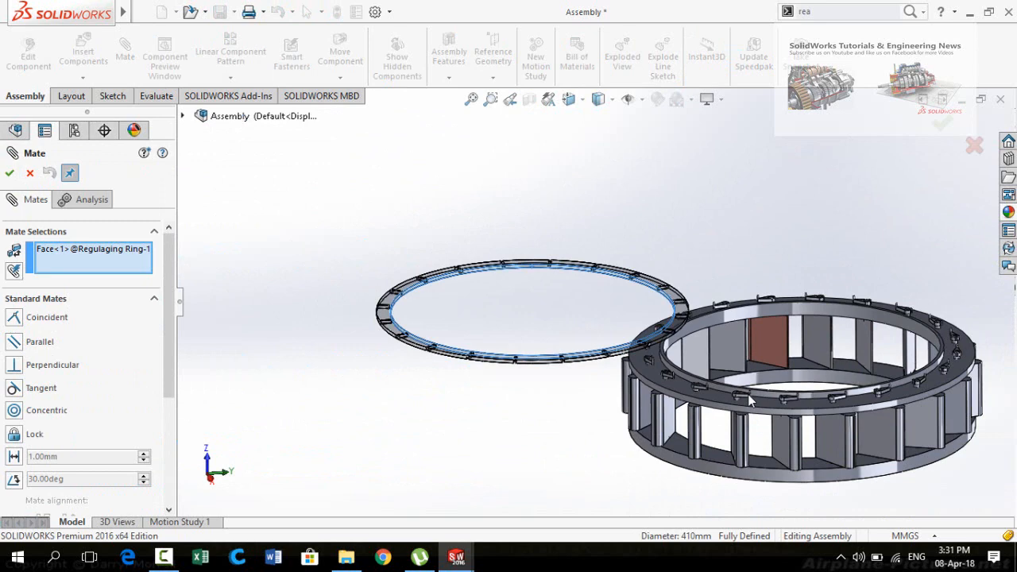
pyautogui.scroll(5, 697, 360)
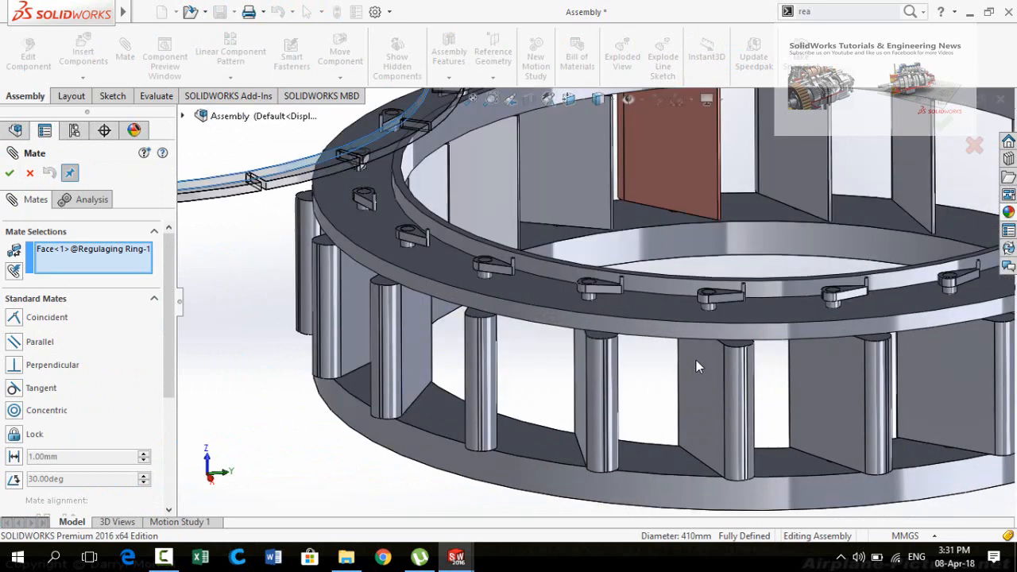
pyautogui.click(656, 288)
pyautogui.scroll(4, 679, 279)
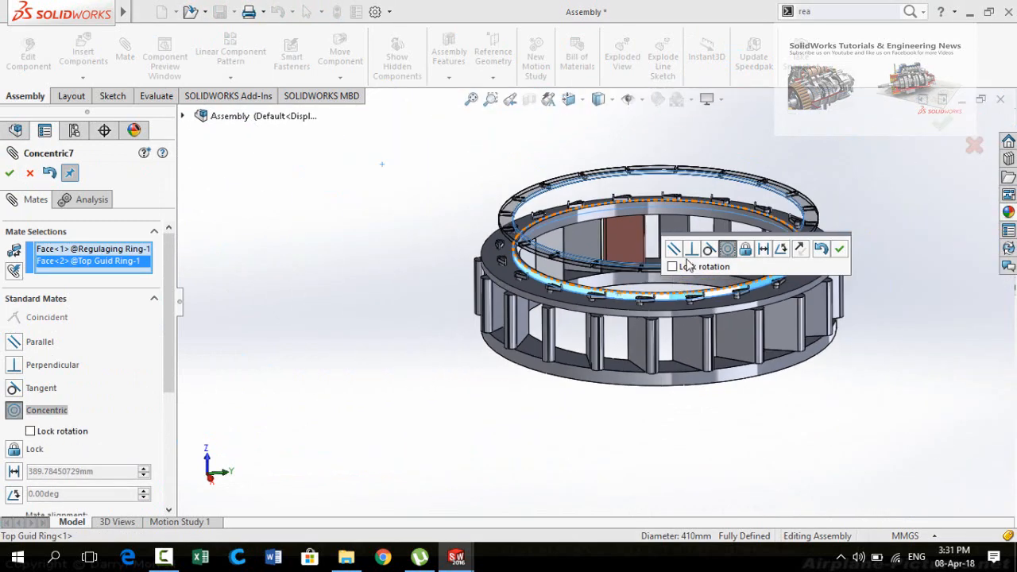
pyautogui.click(841, 251)
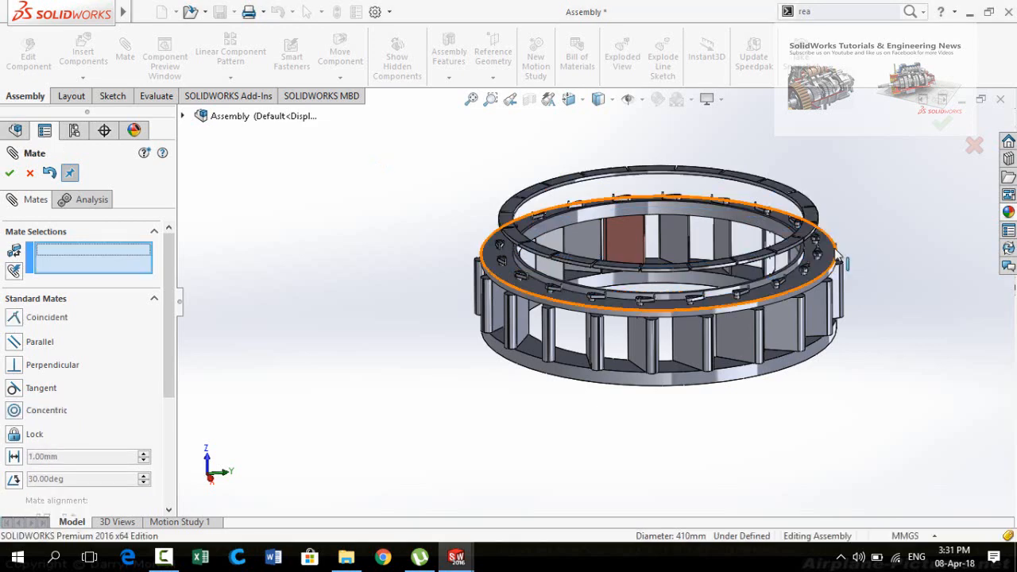
pyautogui.press('Escape')
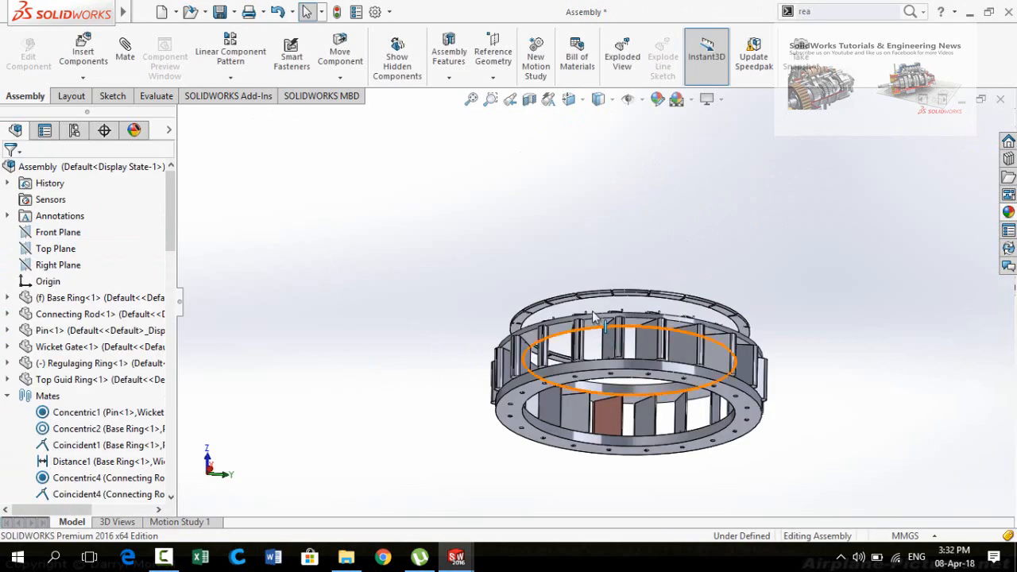
# - Add a 1 mm distance mate between the Regulaging Ring's underside and a Connecting Rod's top face
pyautogui.scroll(-5, 604, 263)
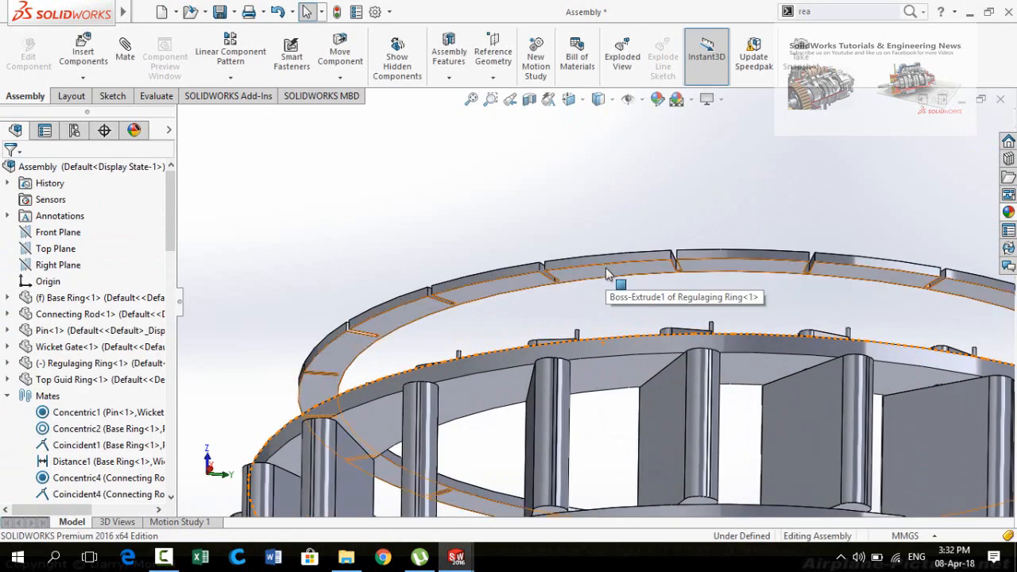
pyautogui.click(608, 273)
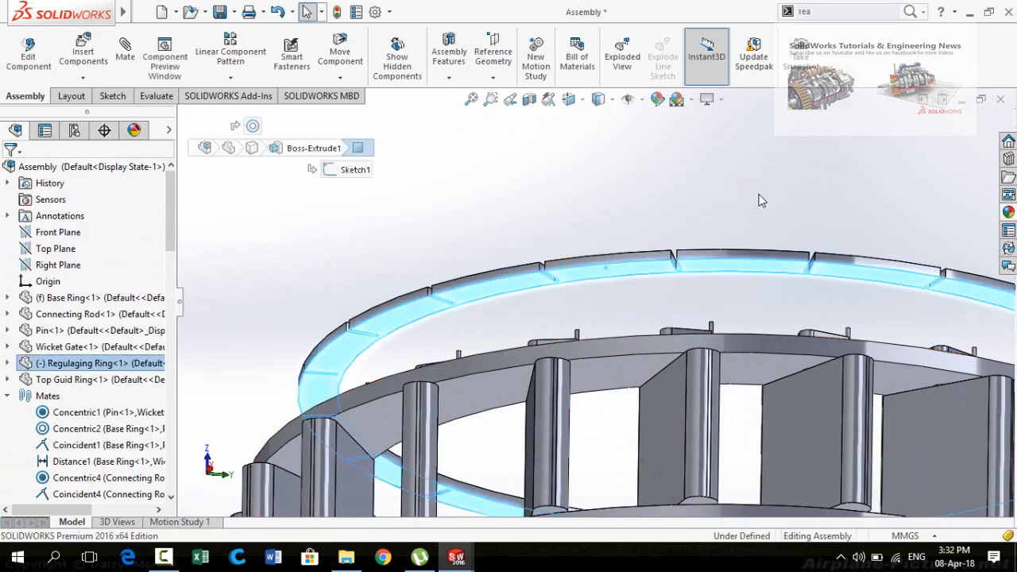
pyautogui.scroll(6, 570, 246)
pyautogui.moveTo(571, 245); pyautogui.dragTo(624, 415, button='middle')
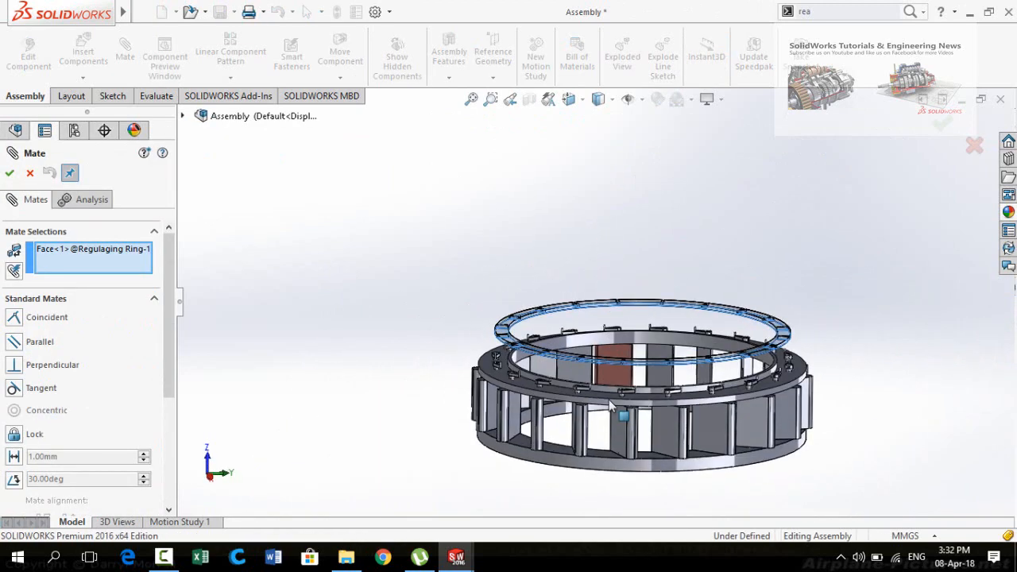
pyautogui.scroll(-1, 579, 393)
pyautogui.scroll(-5, 574, 387)
pyautogui.scroll(-5, 615, 342)
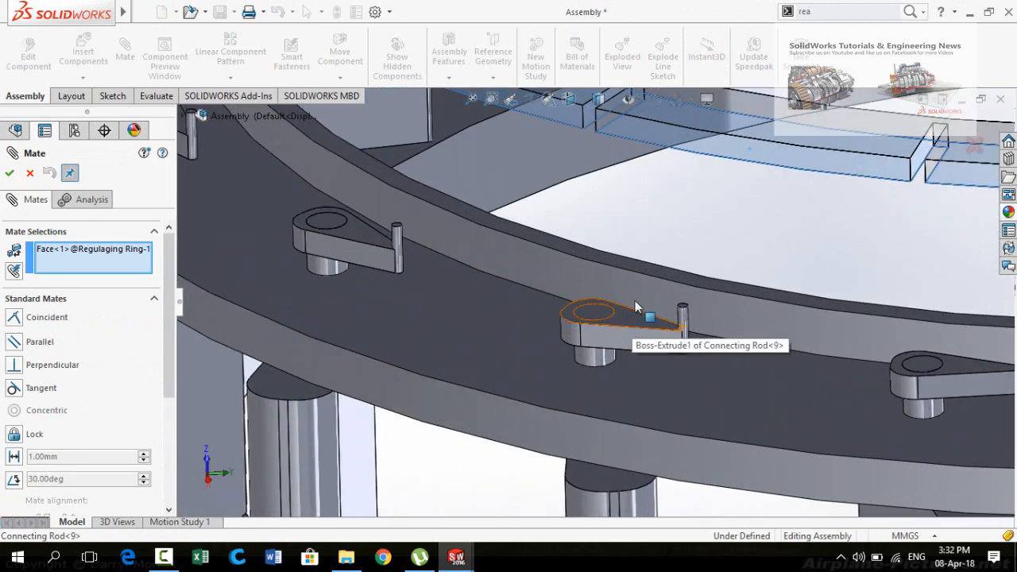
pyautogui.click(636, 322)
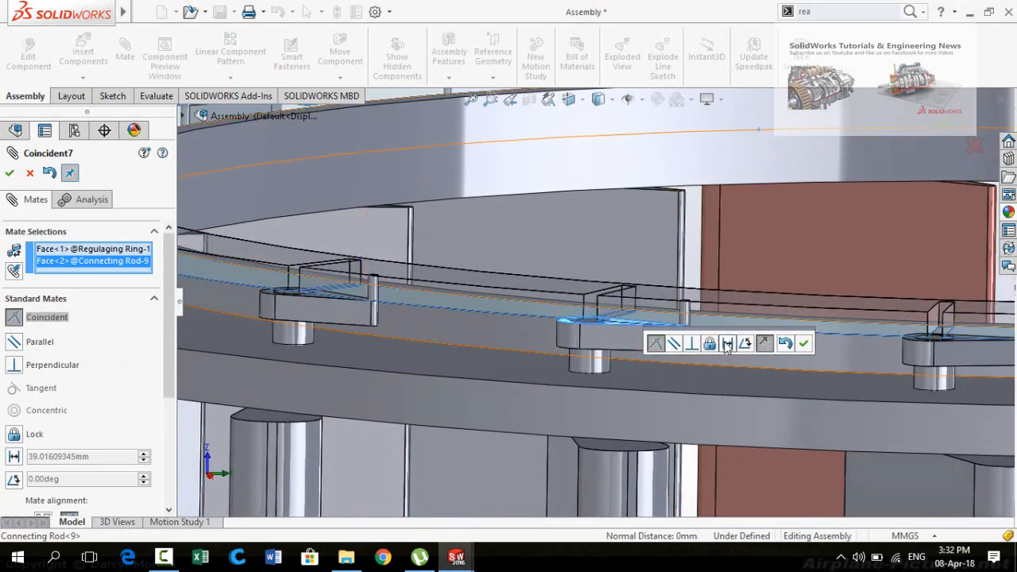
pyautogui.click(728, 344)
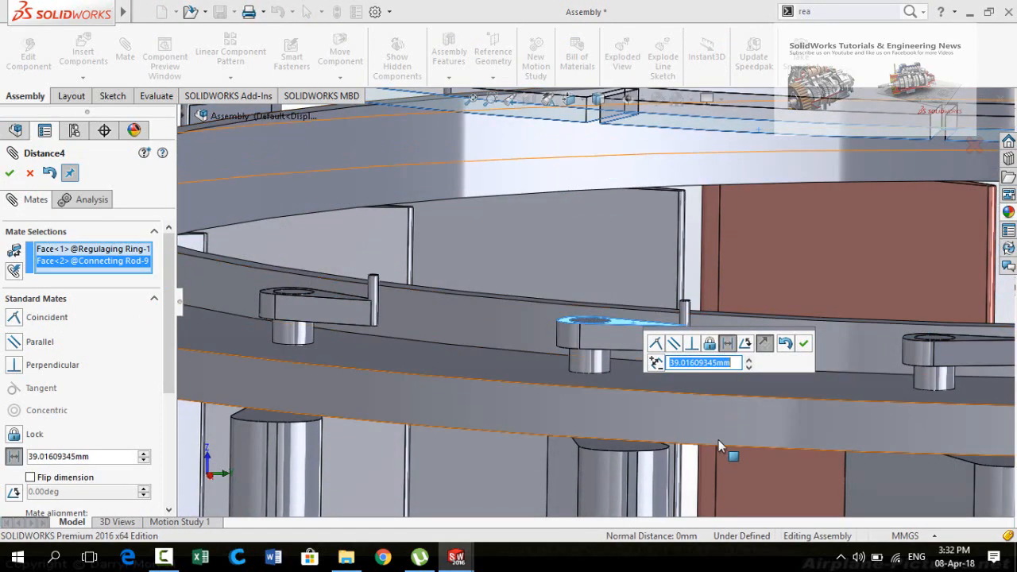
pyautogui.write('1')
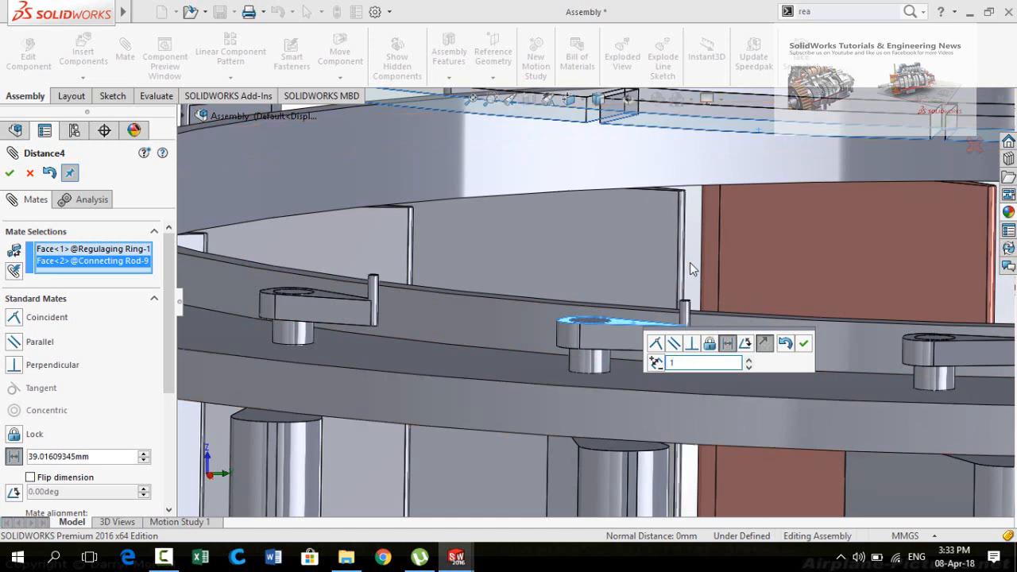
pyautogui.press('Return')
pyautogui.click(803, 345)
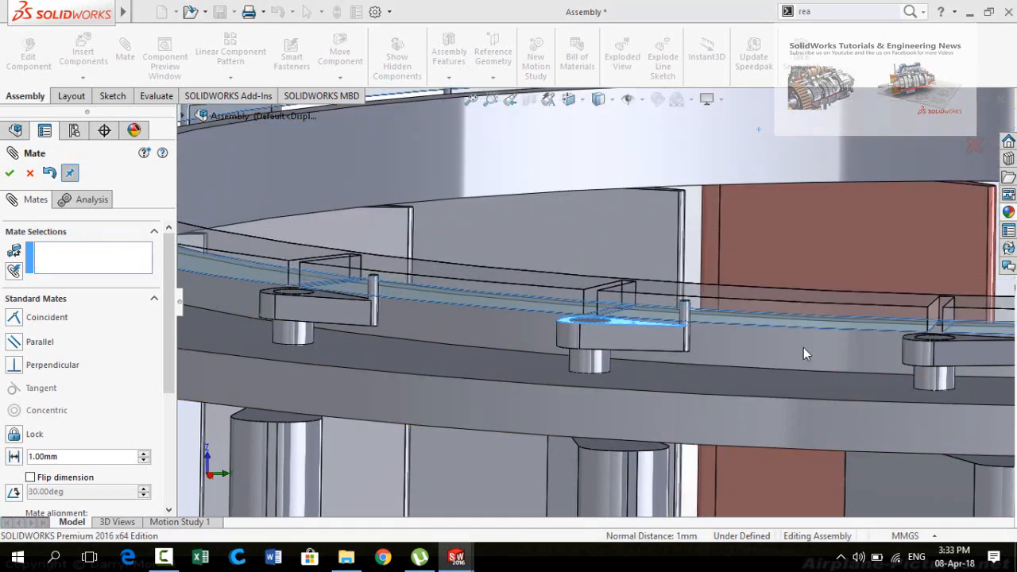
pyautogui.scroll(4, 596, 302)
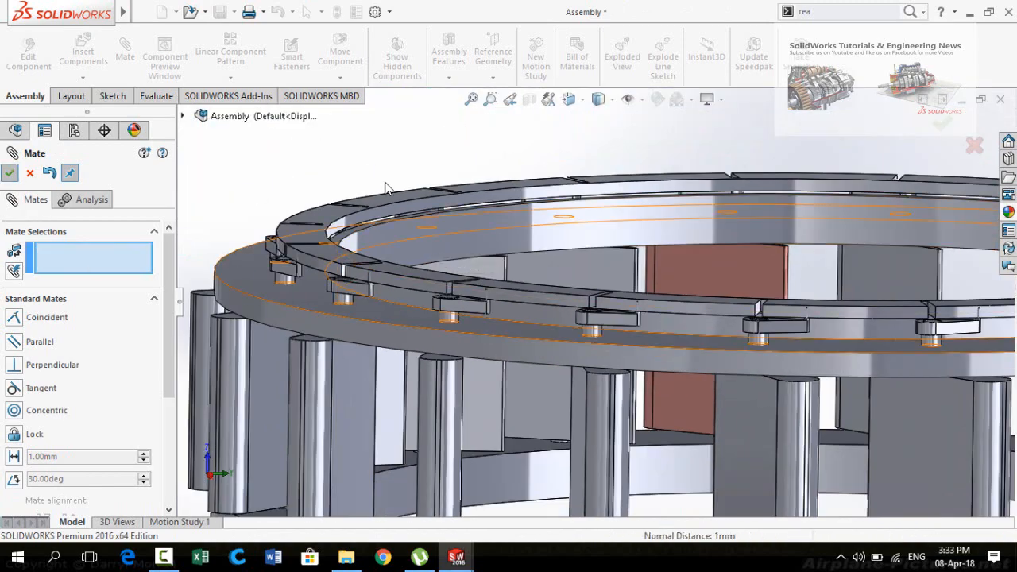
# - Rotate the Regulaging Ring until its slots line up with the connecting rods' upright pins, and clear the selection
pyautogui.scroll(4, 673, 387)
pyautogui.scroll(-3, 591, 305)
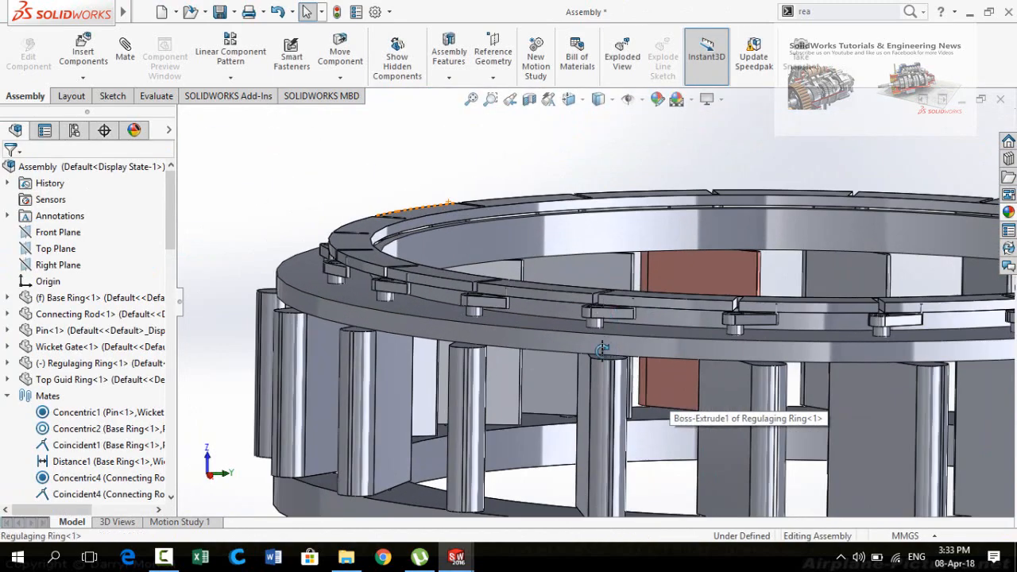
pyautogui.moveTo(603, 350); pyautogui.dragTo(600, 393, button='middle')
pyautogui.click(650, 313)
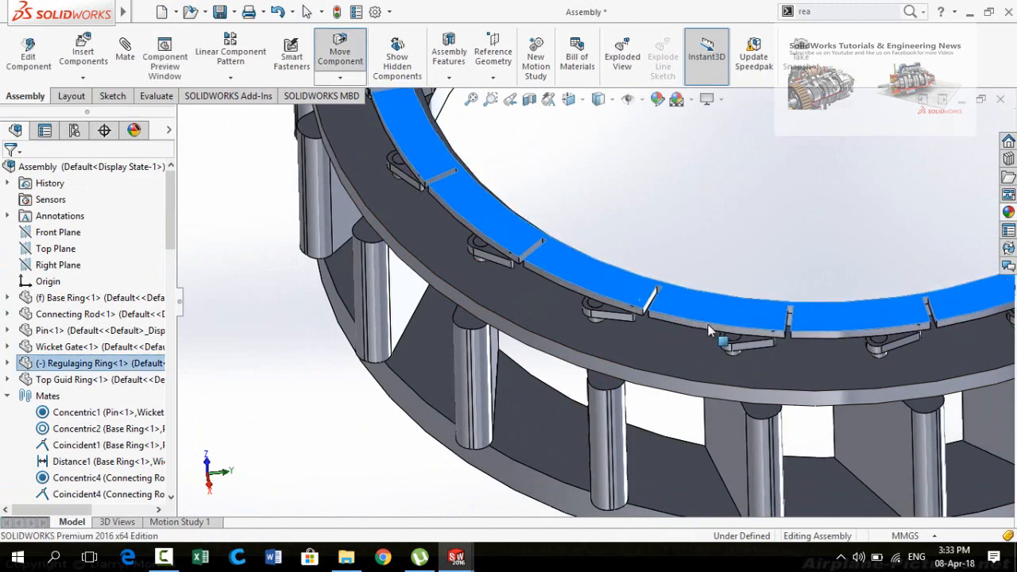
pyautogui.moveTo(710, 331); pyautogui.dragTo(692, 333)
pyautogui.press('Escape')
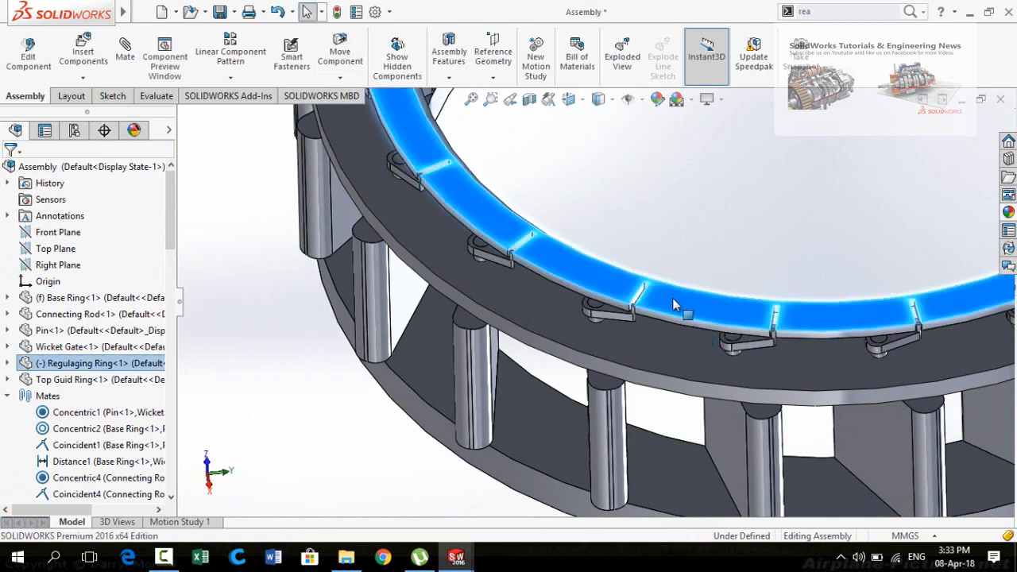
pyautogui.scroll(5, 672, 298)
pyautogui.scroll(-5, 643, 239)
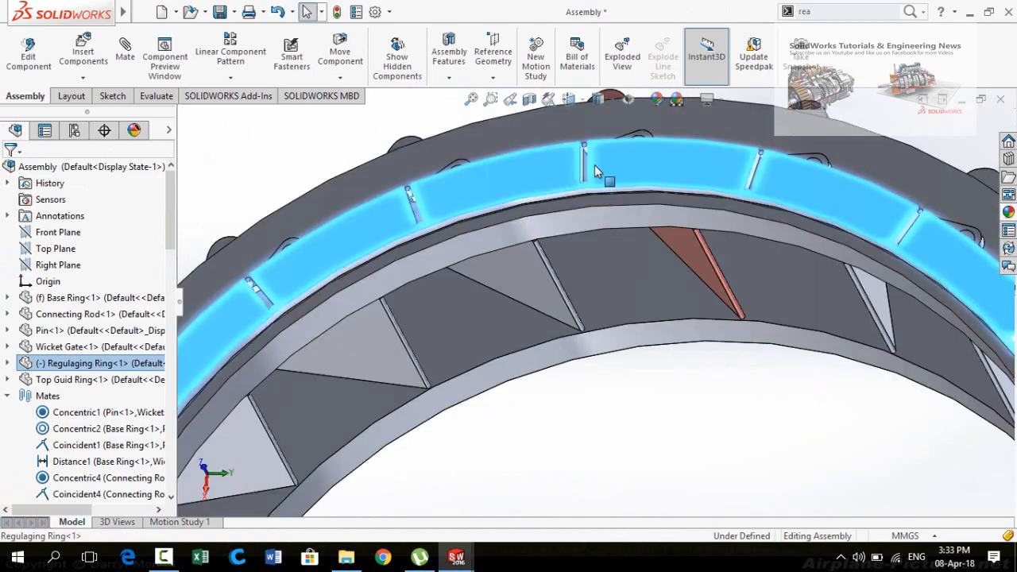
pyautogui.scroll(-2, 594, 164)
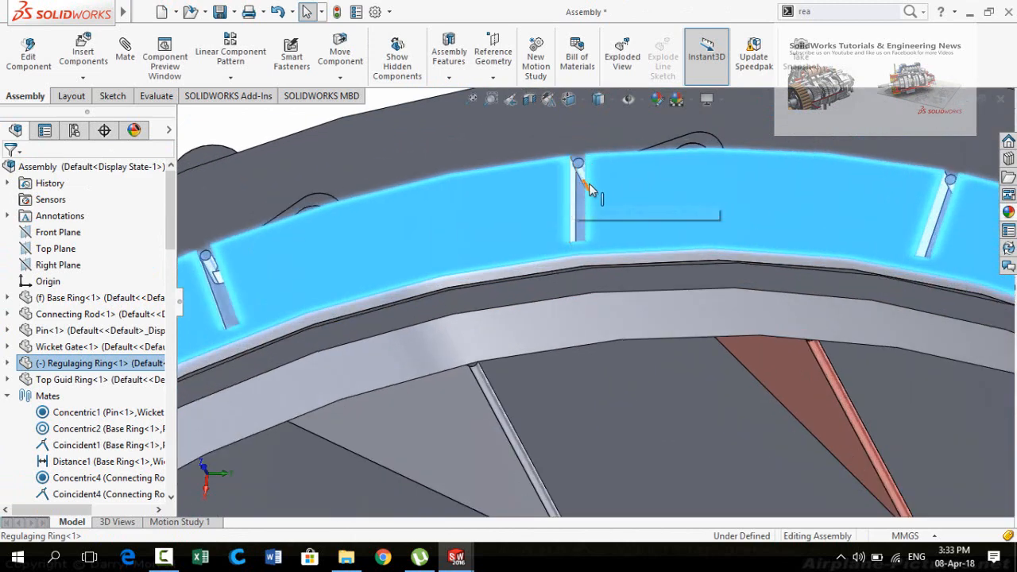
pyautogui.moveTo(589, 184)
pyautogui.mouseDown(button='middle')
pyautogui.moveTo(606, 183)
pyautogui.moveTo(595, 190)
pyautogui.mouseUp(button='middle')
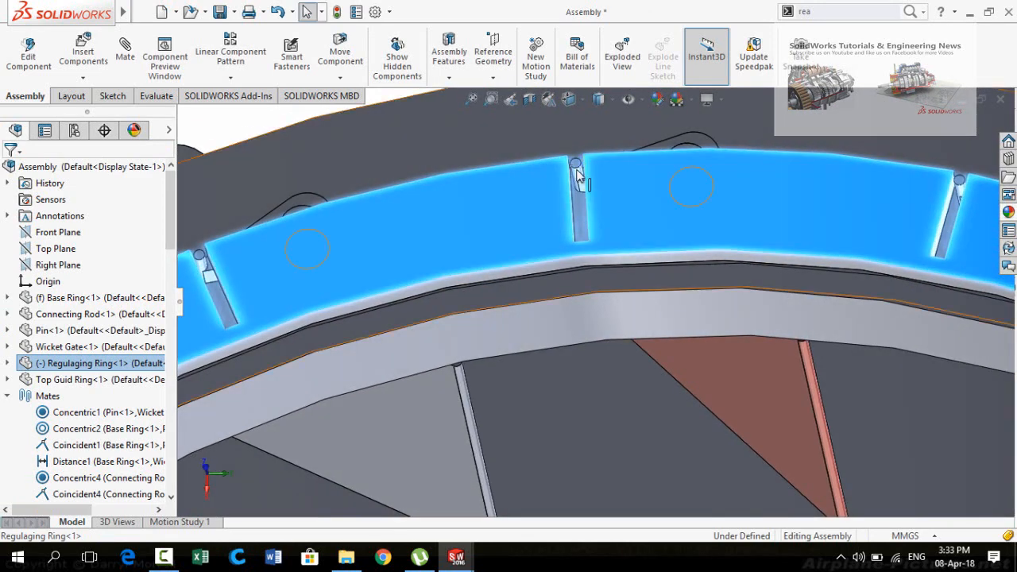
pyautogui.scroll(4, 638, 214)
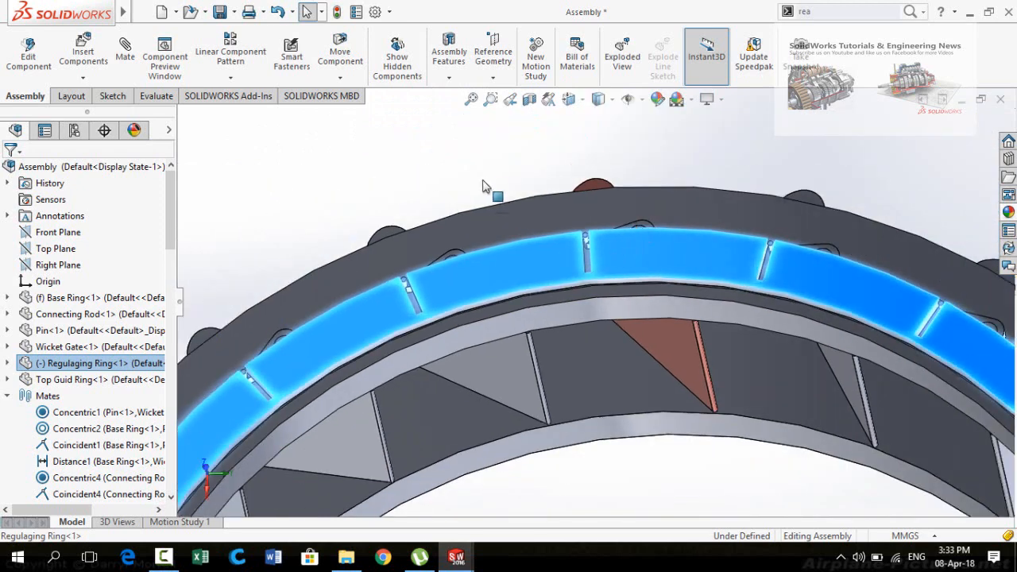
pyautogui.click(469, 166)
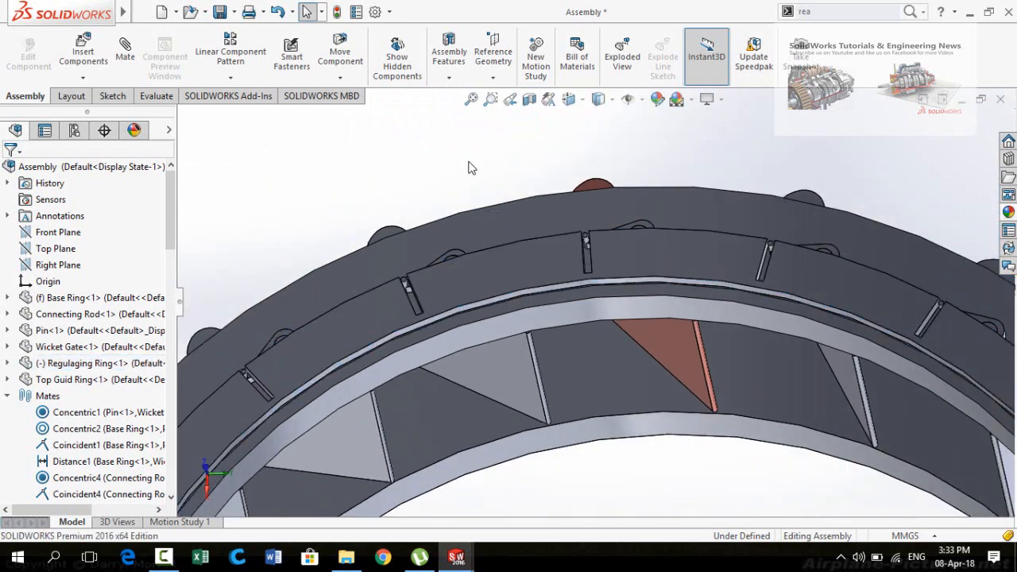
# - Add a centered Width mate between the two side faces of a Regulaging Ring slot and the Connecting Rod's pin inside it
pyautogui.click(125, 56)
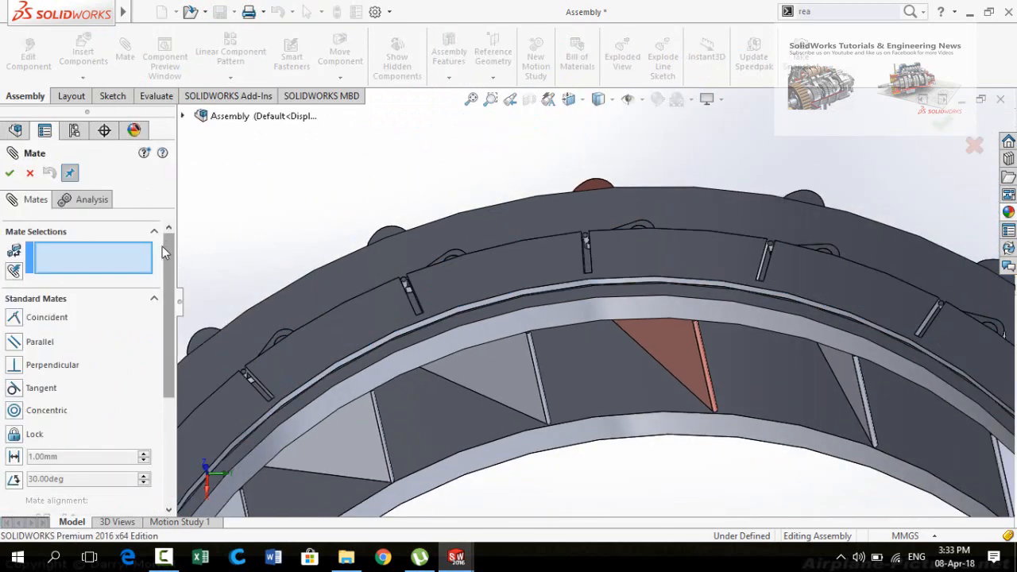
pyautogui.moveTo(171, 255); pyautogui.dragTo(162, 387)
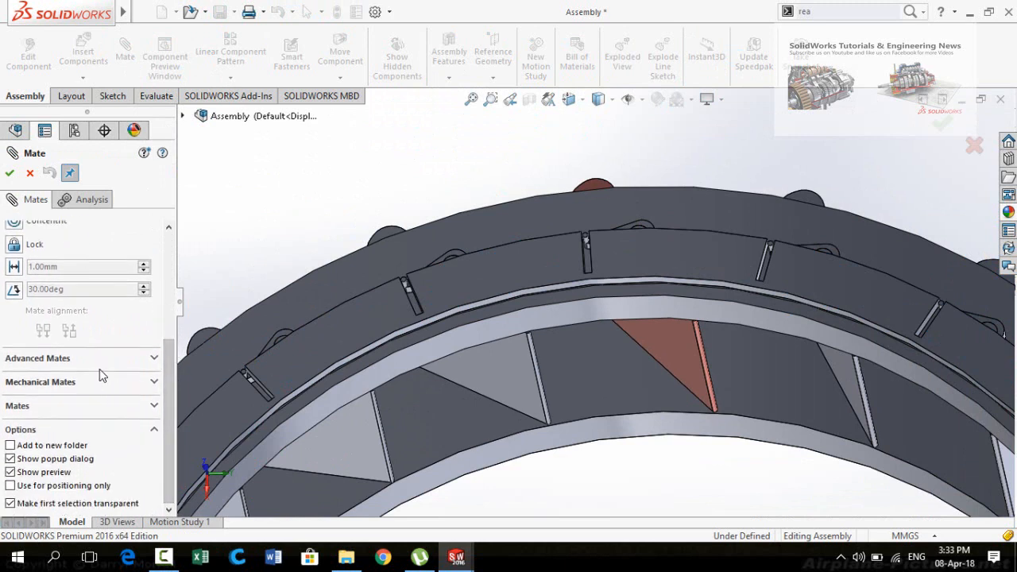
pyautogui.click(30, 360)
pyautogui.moveTo(169, 399); pyautogui.dragTo(166, 347)
pyautogui.click(13, 307)
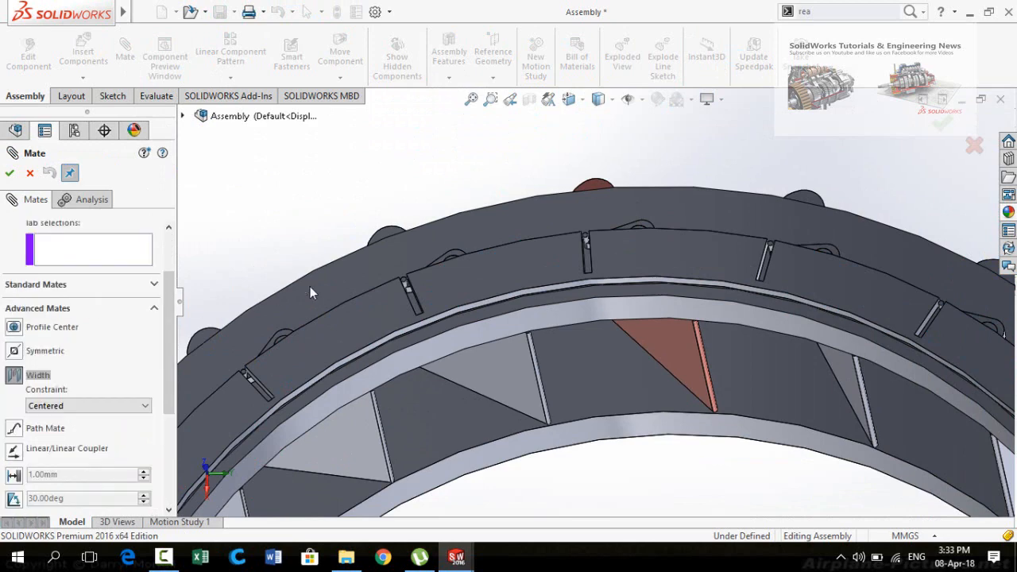
pyautogui.scroll(-5, 588, 266)
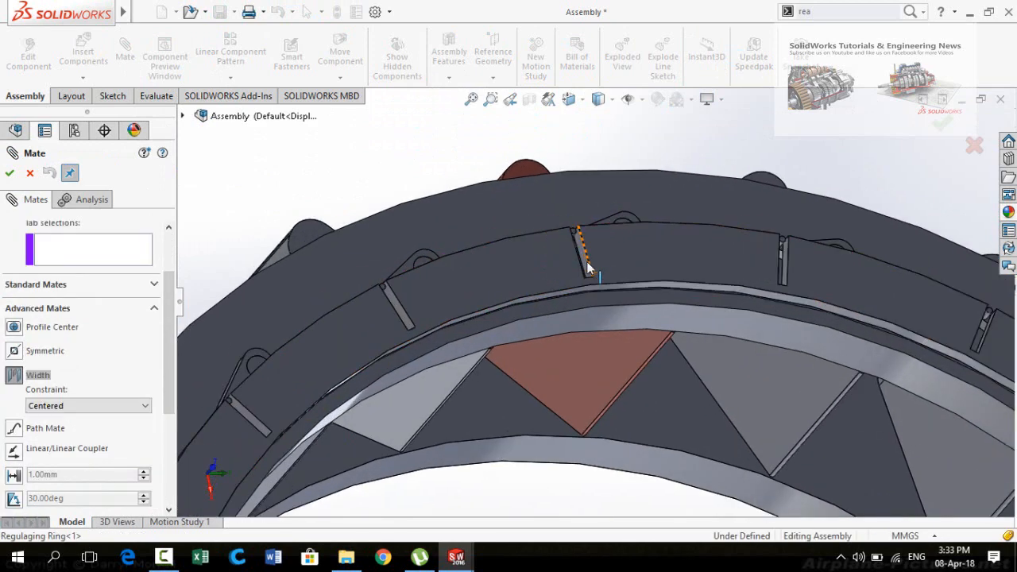
pyautogui.moveTo(579, 254); pyautogui.dragTo(562, 199, button='middle')
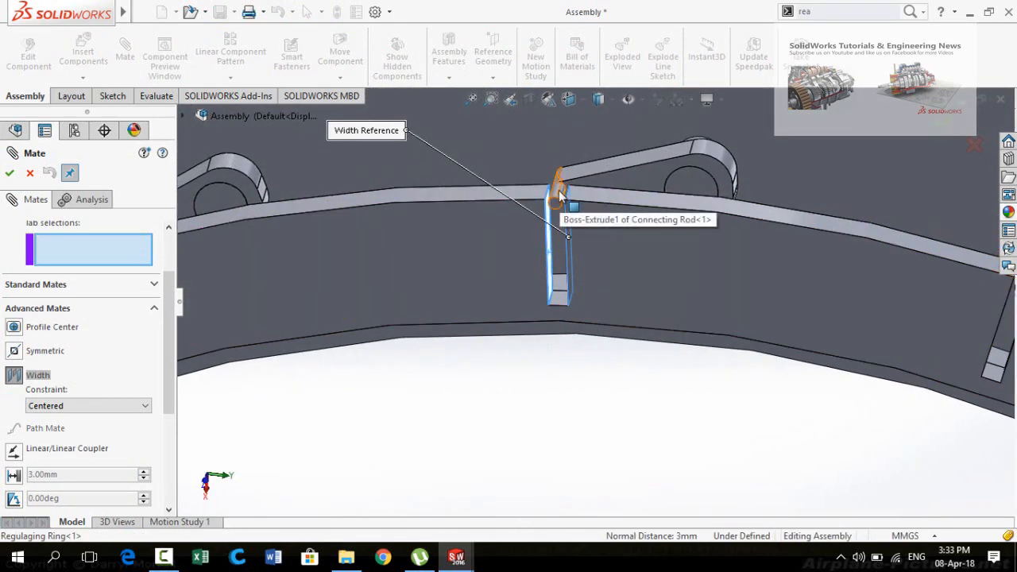
pyautogui.click(560, 193)
pyautogui.scroll(3, 620, 270)
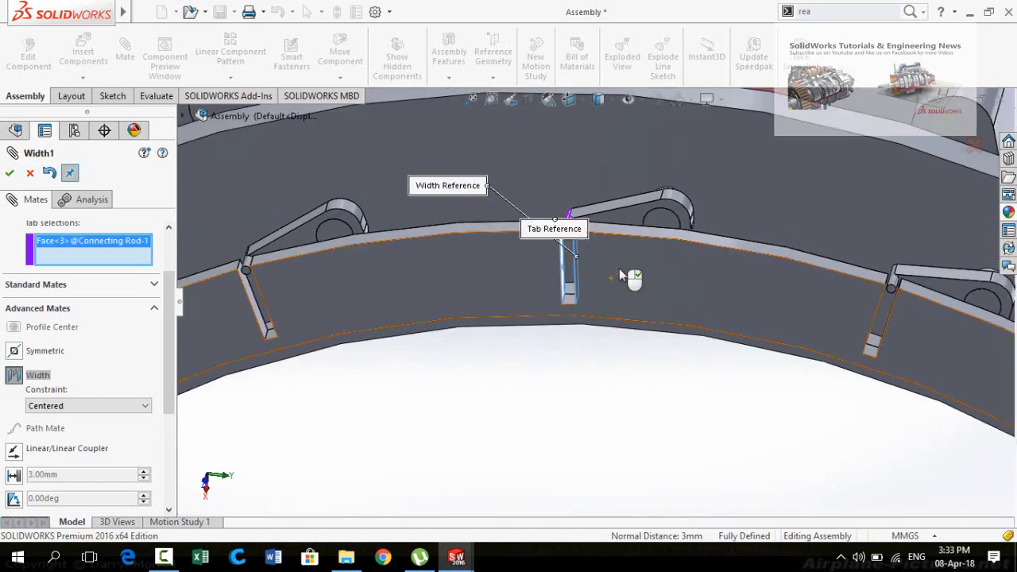
pyautogui.click(9, 174)
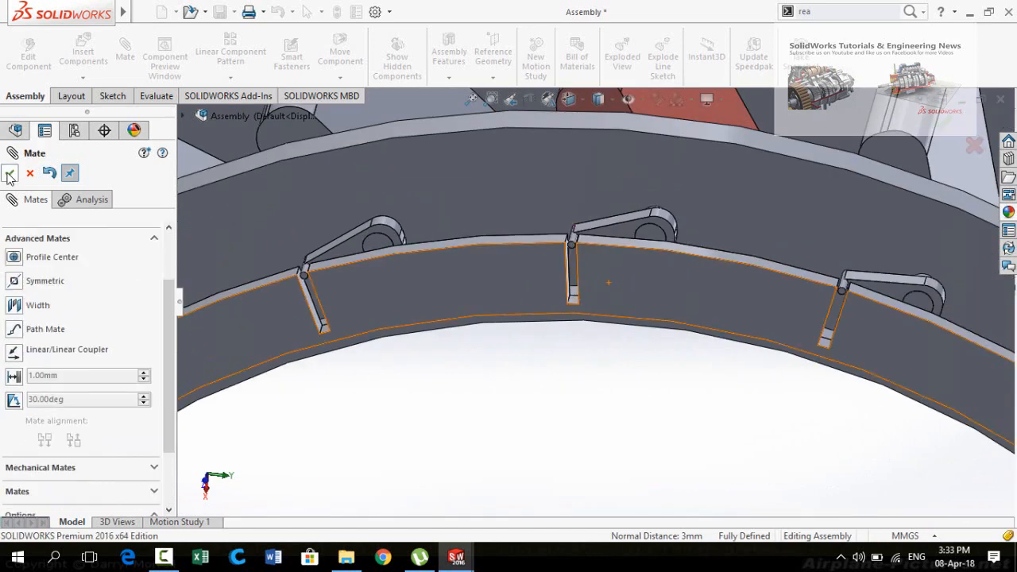
pyautogui.click(14, 176)
# - Turn the Regulaging Ring to swing the connecting rods and wicket gates to a different opening, and deselect the ring
pyautogui.scroll(5, 502, 312)
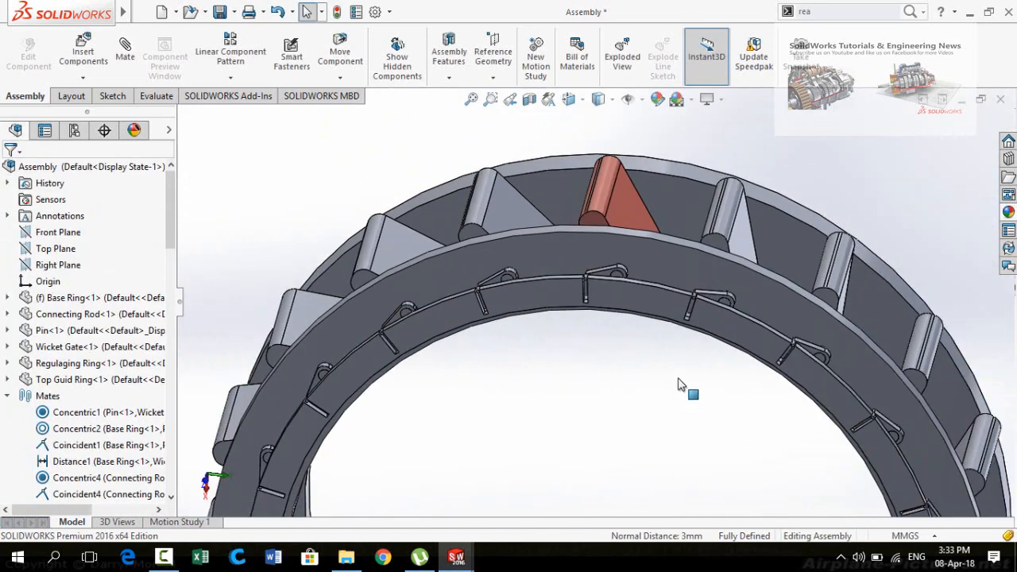
pyautogui.moveTo(678, 380); pyautogui.dragTo(734, 381, button='middle')
pyautogui.scroll(-5, 672, 310)
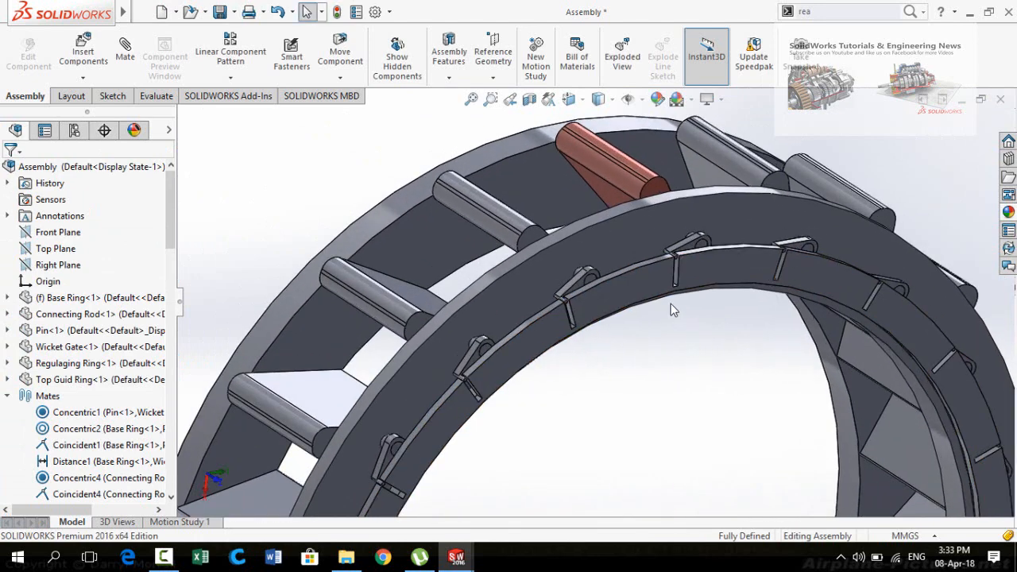
pyautogui.click(628, 282)
pyautogui.moveTo(628, 281)
pyautogui.mouseDown()
pyautogui.moveTo(682, 264)
pyautogui.moveTo(629, 277)
pyautogui.mouseUp()
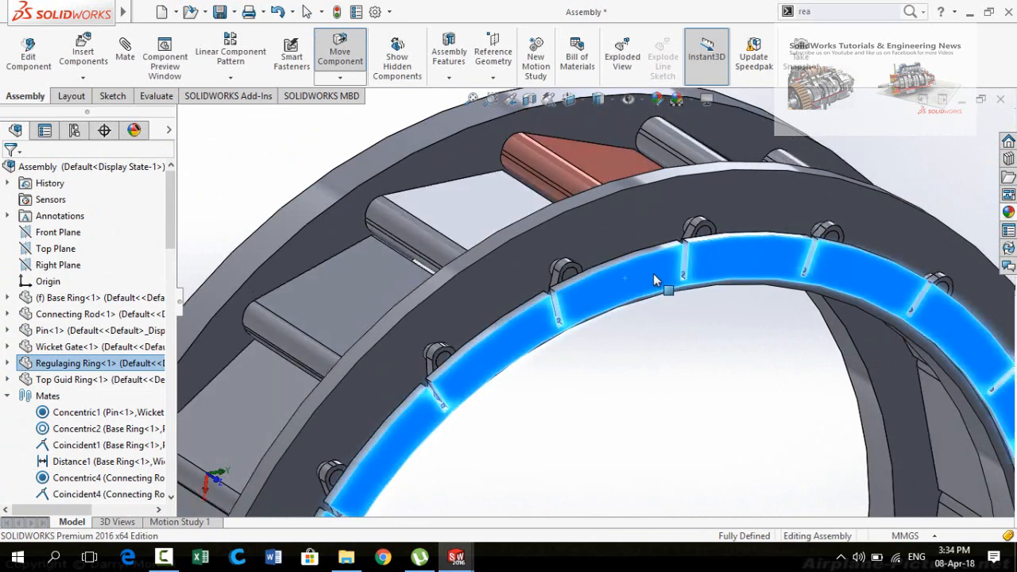
pyautogui.moveTo(654, 275); pyautogui.dragTo(660, 282)
pyautogui.click(701, 429)
# - Measure the normal distance between the Top Guid Ring's inner rim face and the Regulaging Ring's slotted face, without placing a dimension
pyautogui.moveTo(706, 409); pyautogui.dragTo(703, 176, button='middle')
pyautogui.scroll(-3, 474, 221)
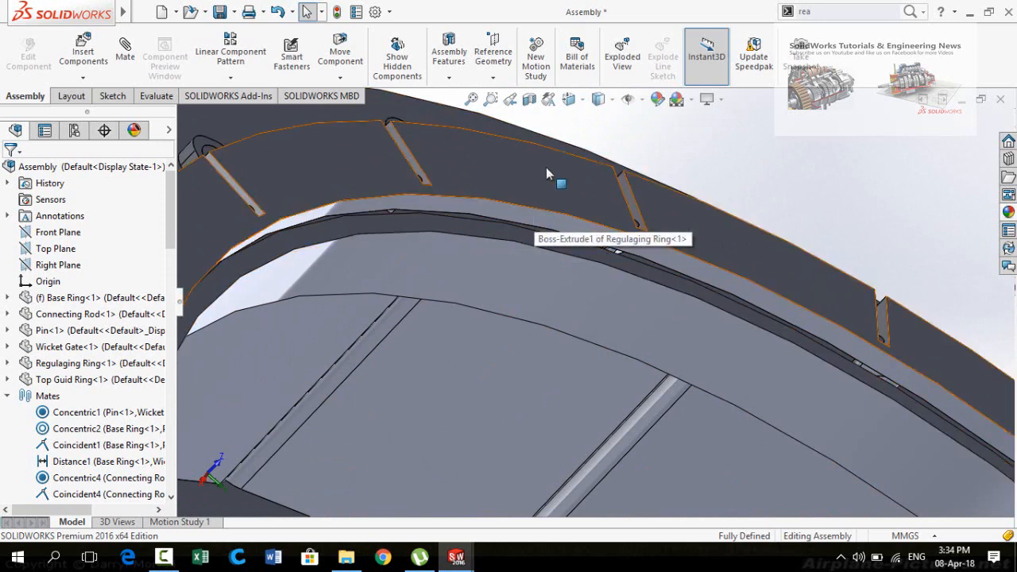
pyautogui.moveTo(527, 219); pyautogui.dragTo(495, 225, button='middle')
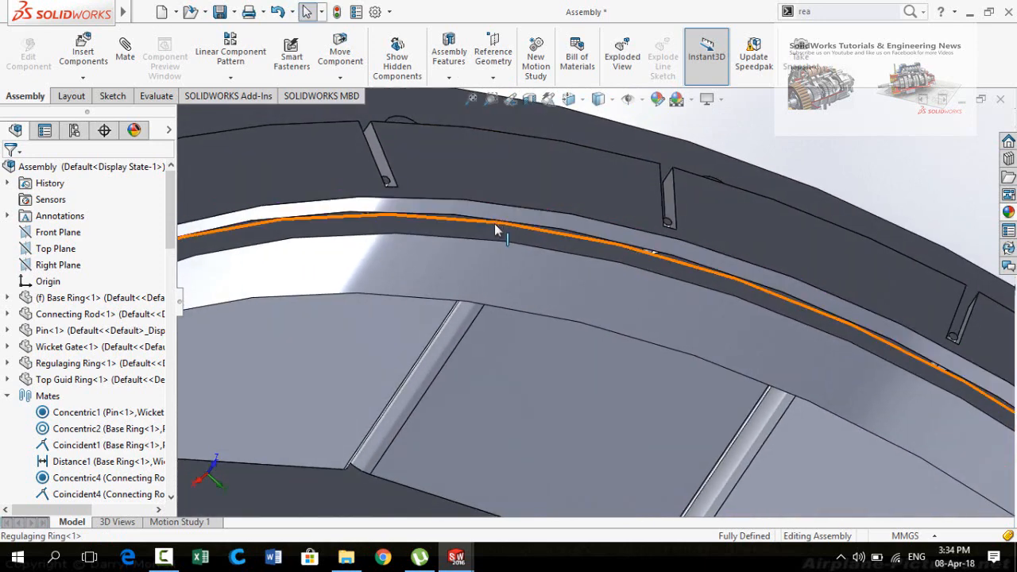
pyautogui.click(72, 96)
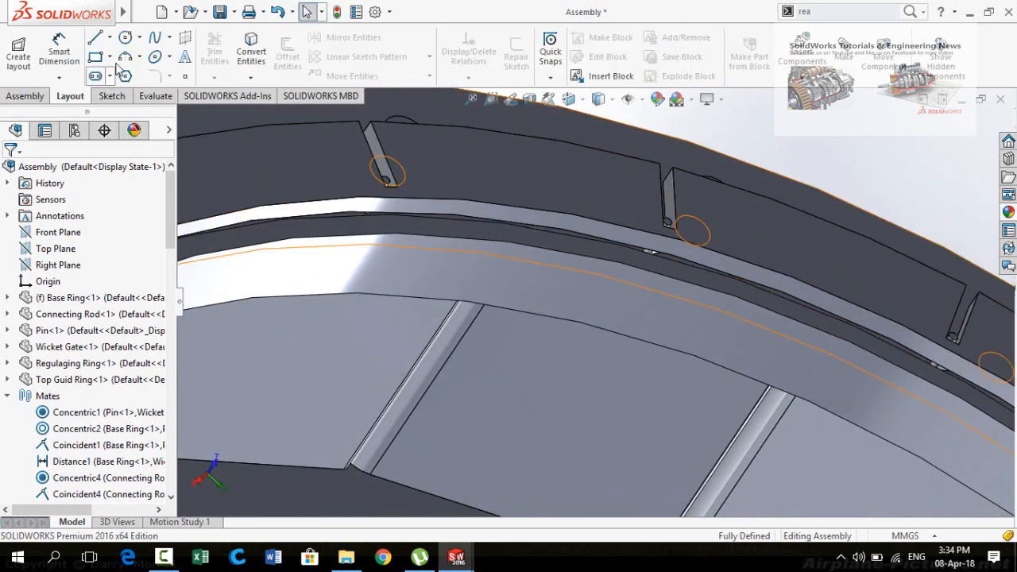
pyautogui.click(63, 56)
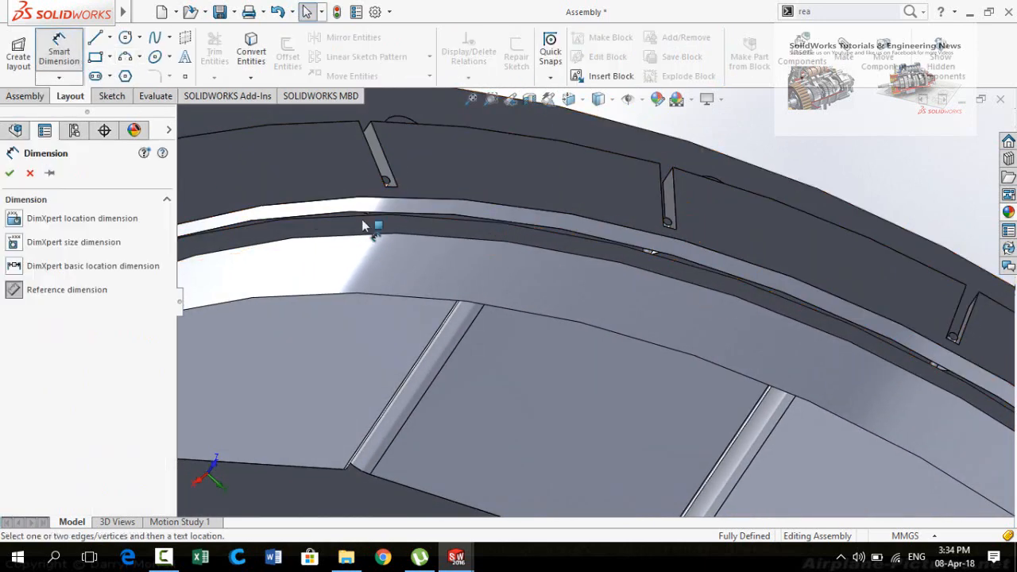
pyautogui.click(532, 236)
pyautogui.click(832, 228)
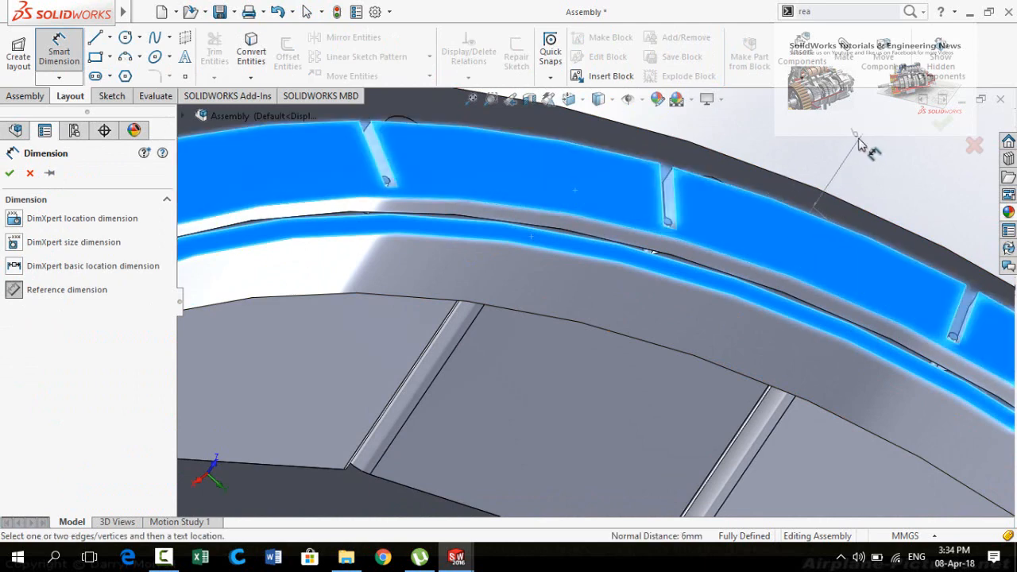
pyautogui.press('Escape')
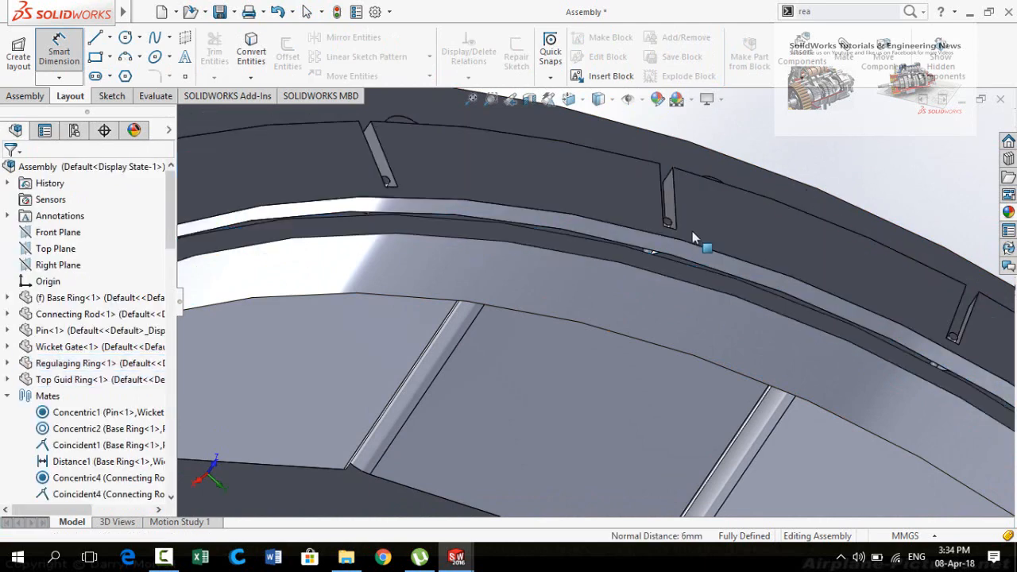
# - Open the Top Guid Ring part in its own window and edit the sketch of its Revolve1 feature, viewed face-on
pyautogui.scroll(3, 692, 238)
pyautogui.click(554, 295)
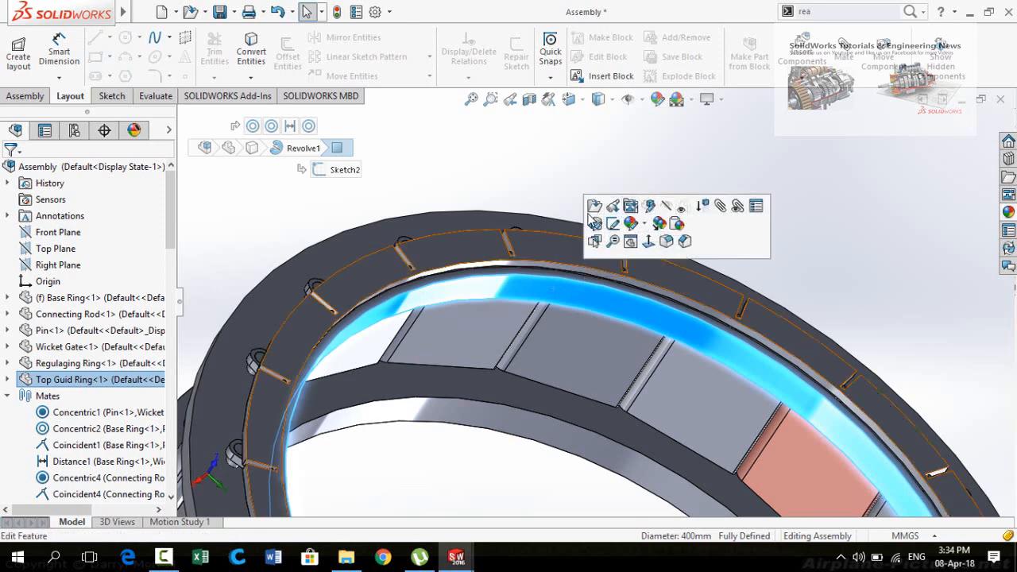
pyautogui.click(595, 206)
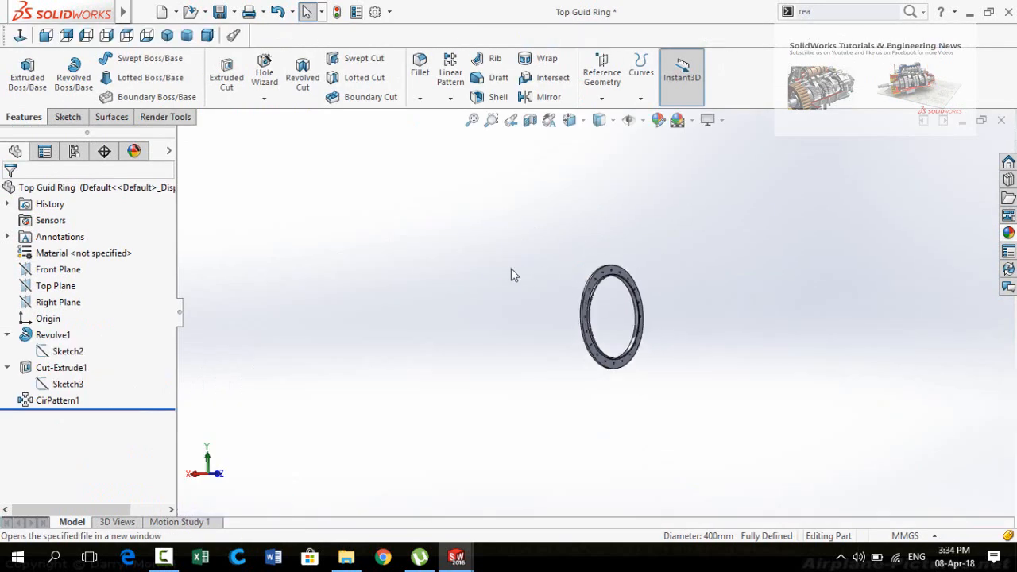
pyautogui.click(48, 358)
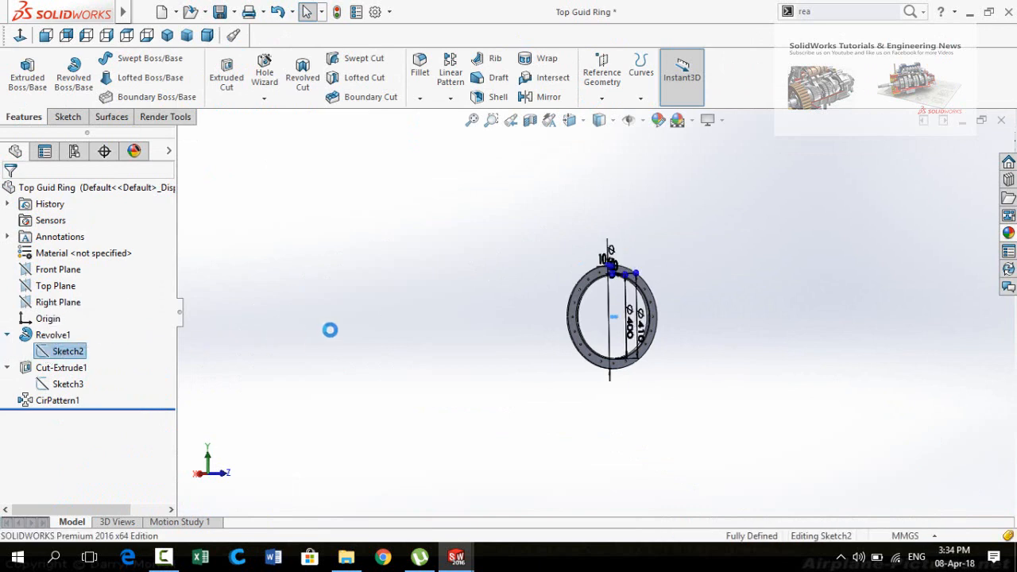
pyautogui.click(19, 35)
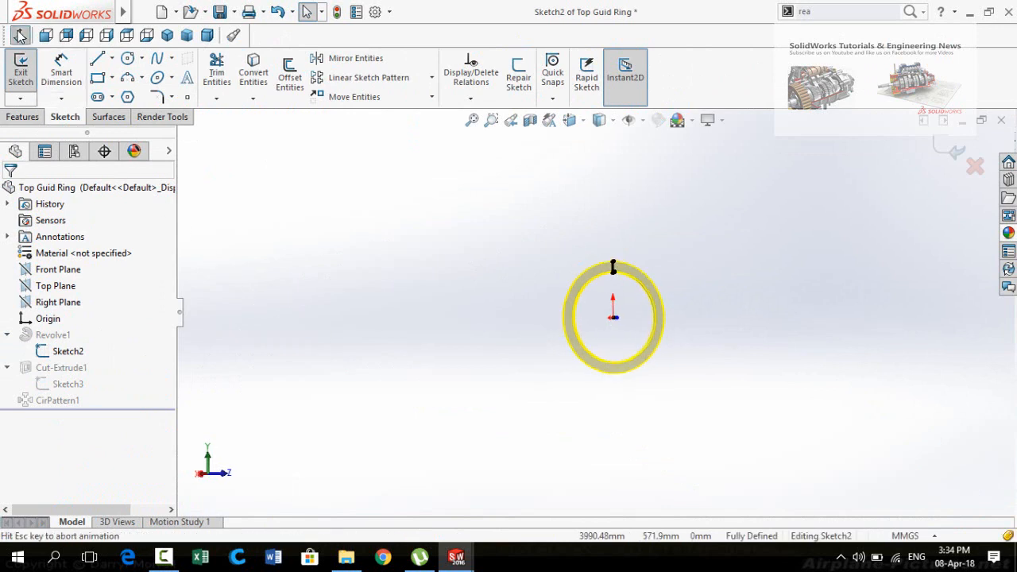
pyautogui.scroll(-2, 624, 271)
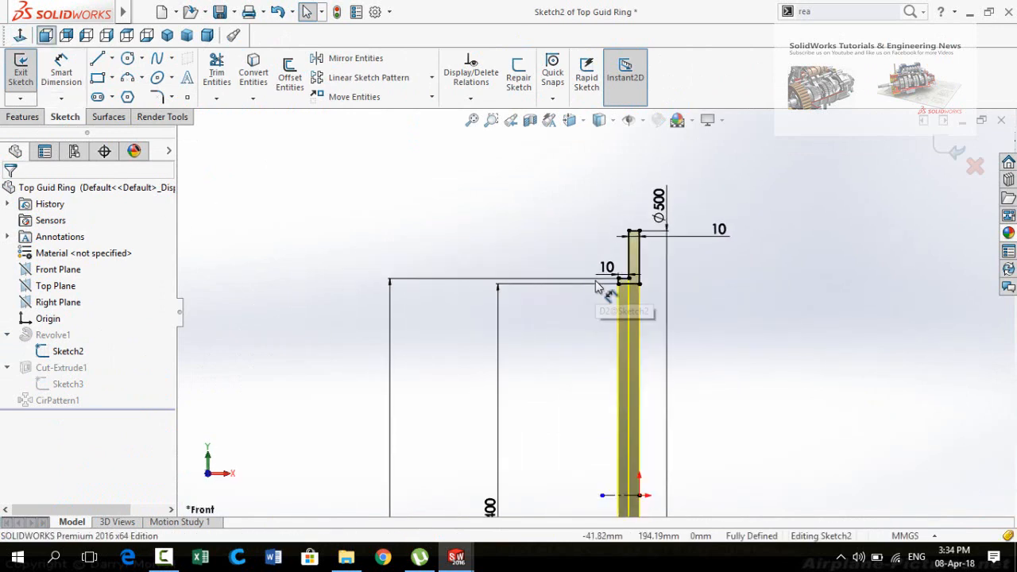
pyautogui.doubleClick(623, 282)
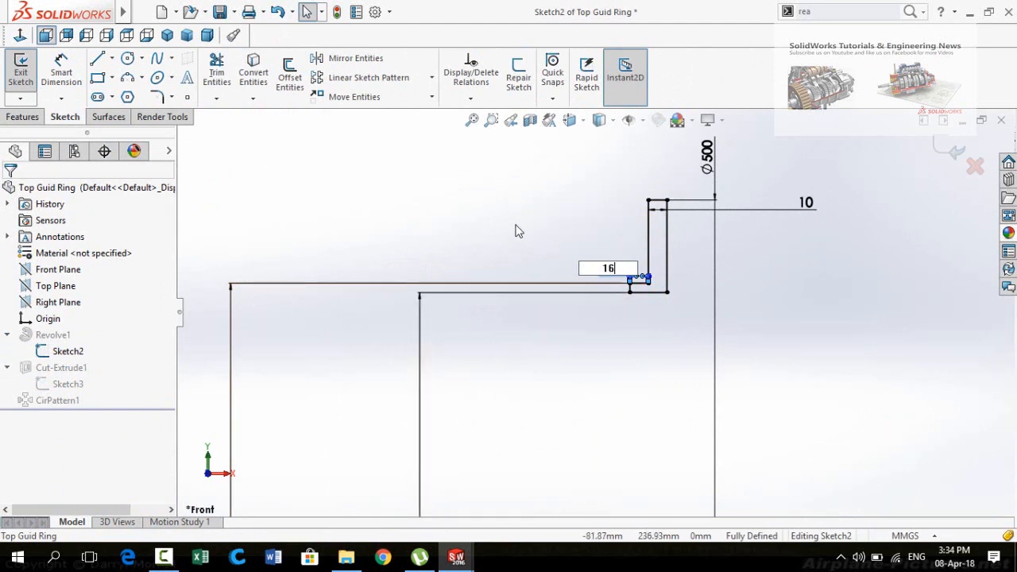
pyautogui.write('16')
pyautogui.press('Return')
pyautogui.scroll(3, 652, 208)
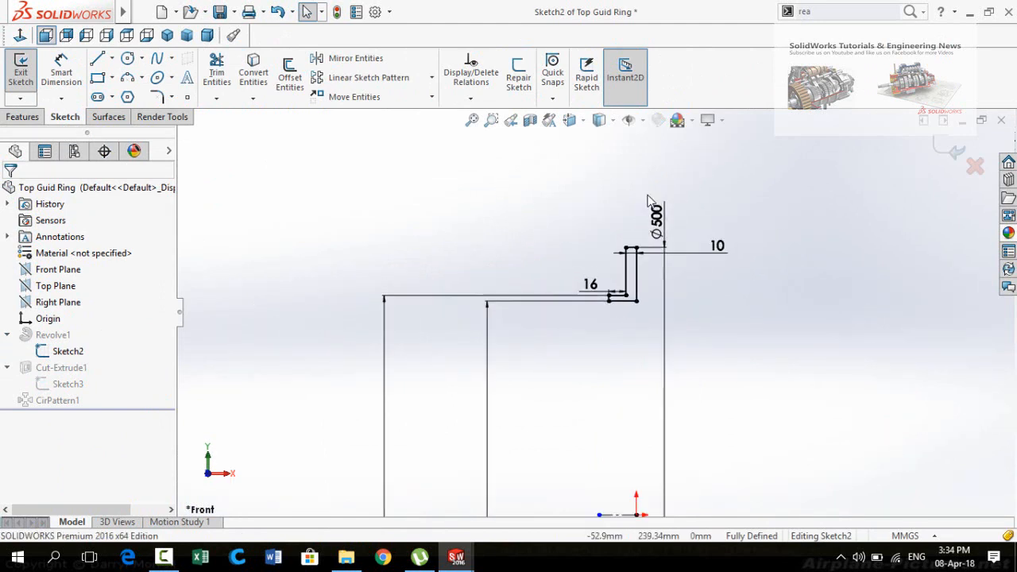
pyautogui.click(943, 151)
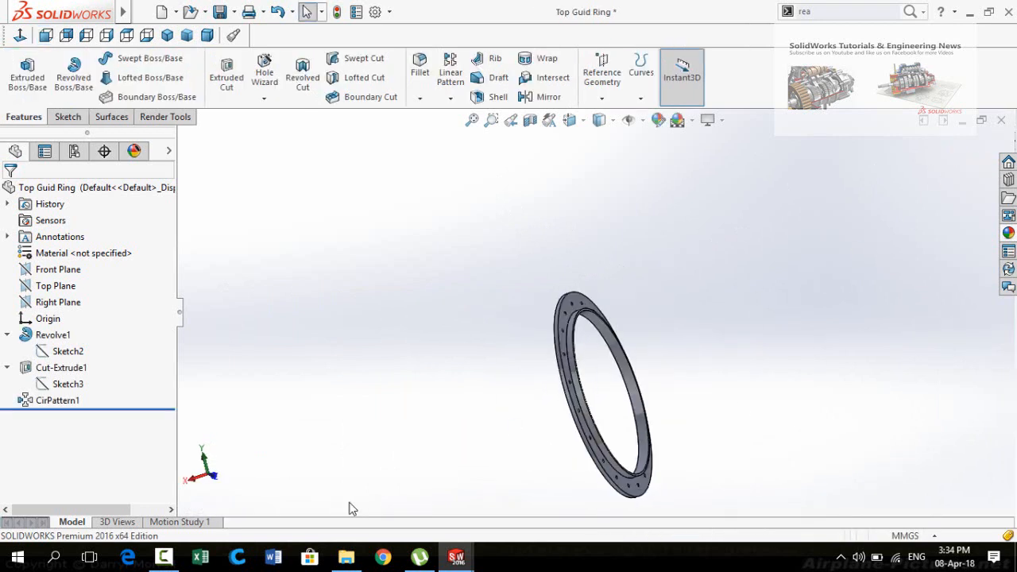
pyautogui.hotkey('ctrl', '1')
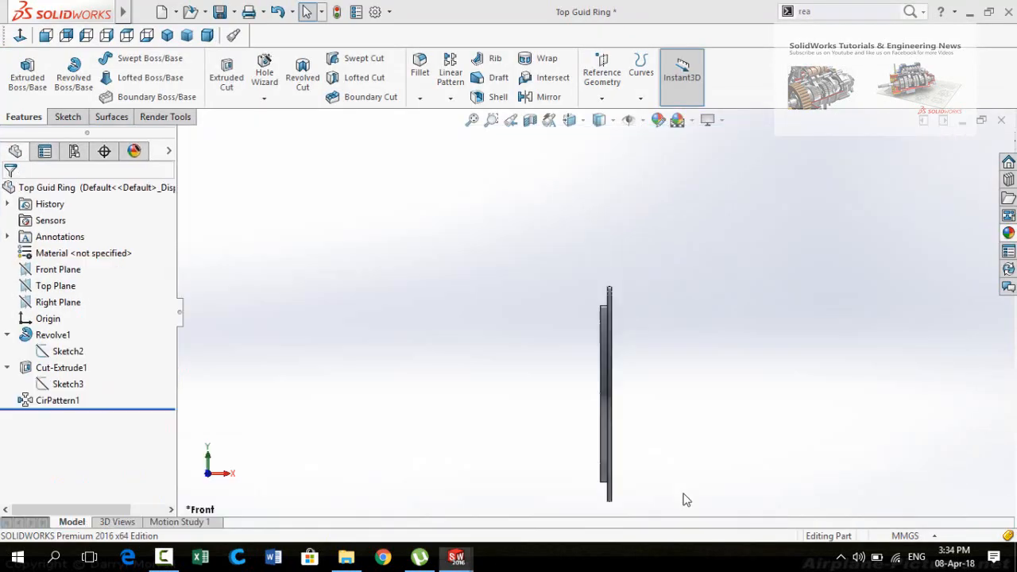
pyautogui.hotkey('ctrl', 'Tab')
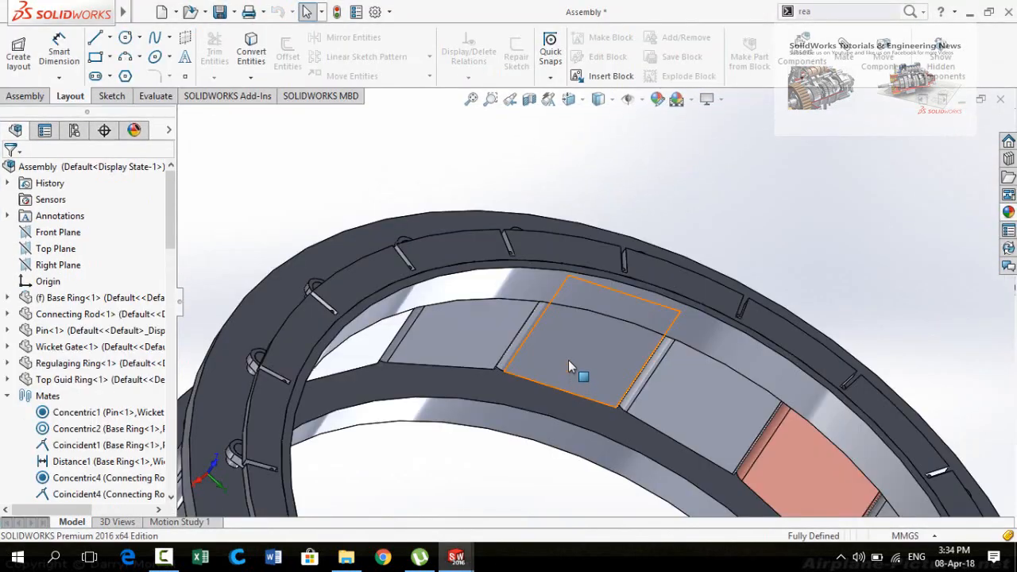
# - Turn the Regulaging Ring on the updated guide ring to swing the connecting rods and wicket gates
pyautogui.moveTo(580, 279); pyautogui.dragTo(613, 317, button='middle')
pyautogui.scroll(-5, 613, 317)
pyautogui.moveTo(668, 288)
pyautogui.mouseDown(button='middle')
pyautogui.moveTo(654, 317)
pyautogui.moveTo(672, 302)
pyautogui.mouseUp(button='middle')
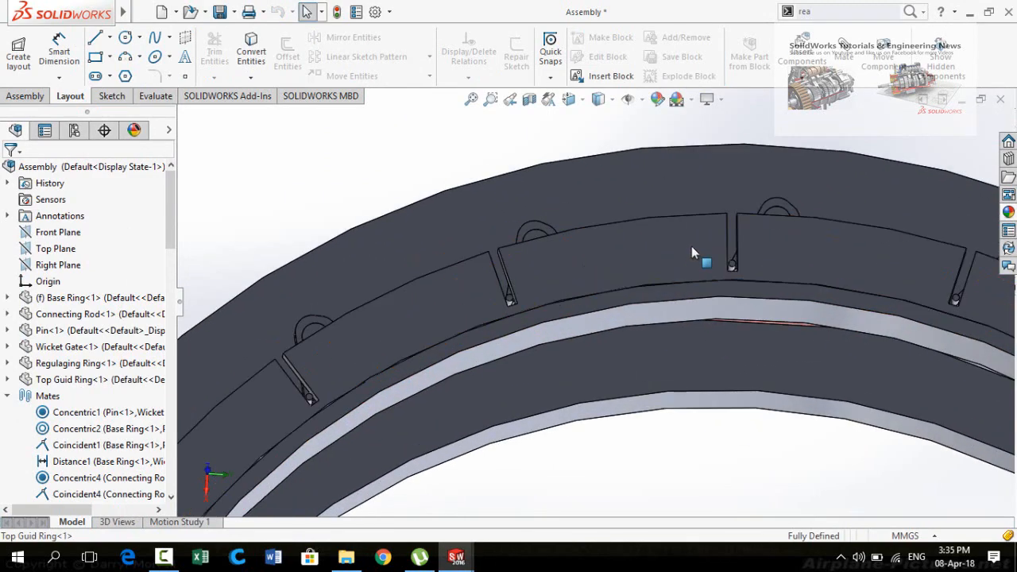
pyautogui.click(672, 252)
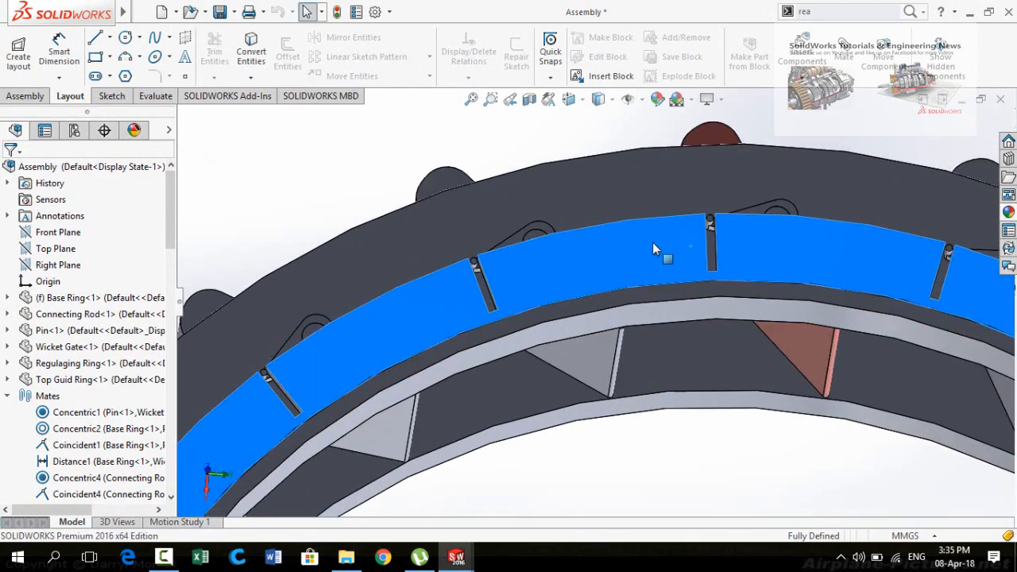
# - Select a face of a Wicket Gate and bring up its appearance options
pyautogui.scroll(10, 699, 259)
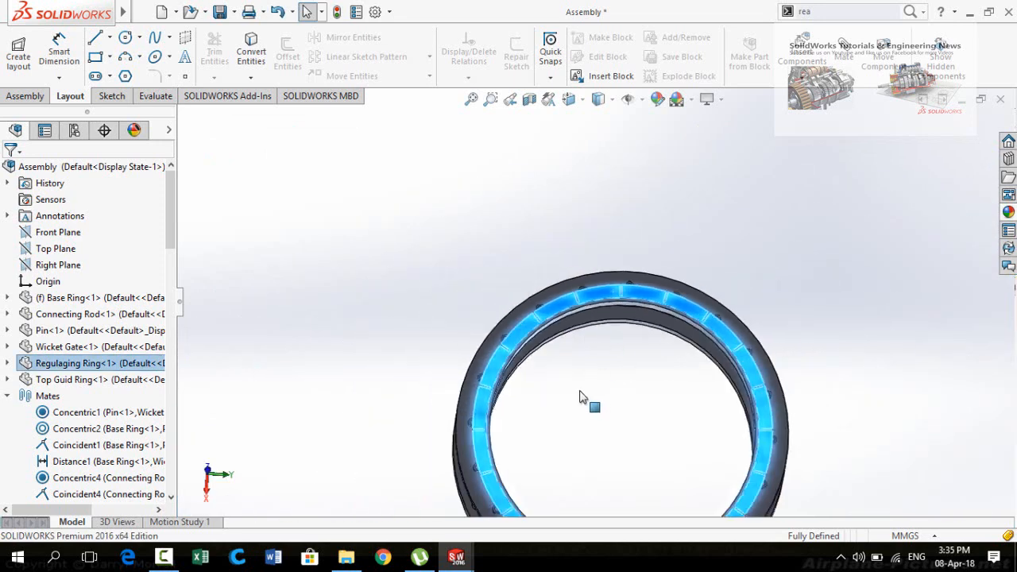
pyautogui.moveTo(624, 403); pyautogui.dragTo(609, 318, button='middle')
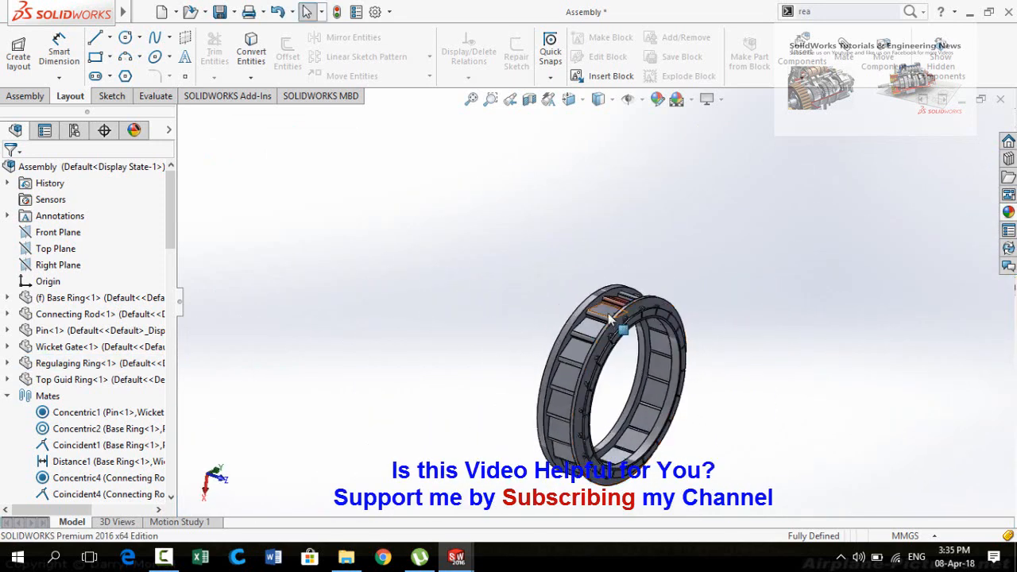
pyautogui.click(608, 318)
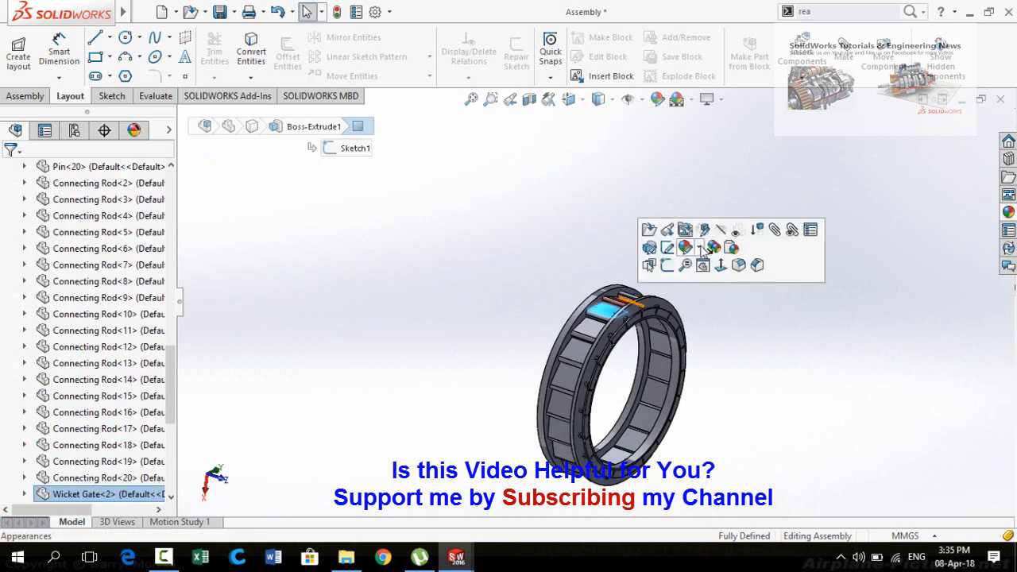